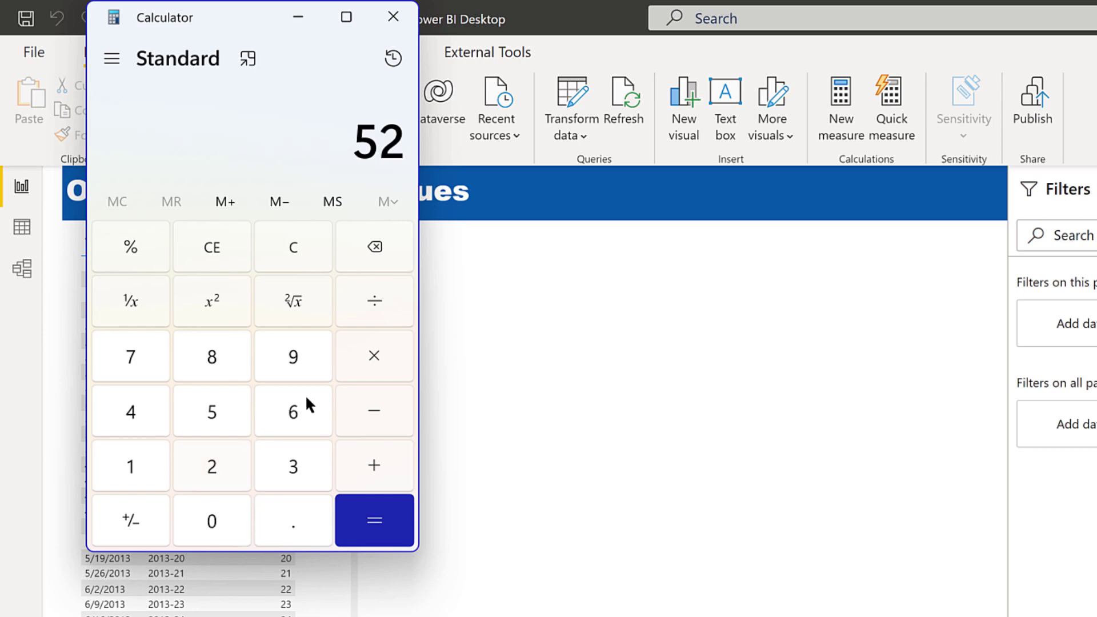
- Multiply 52 by 7 in Calculator to get 364, then close Calculator
{"action": "left_click", "coordinate": [360, 357]}
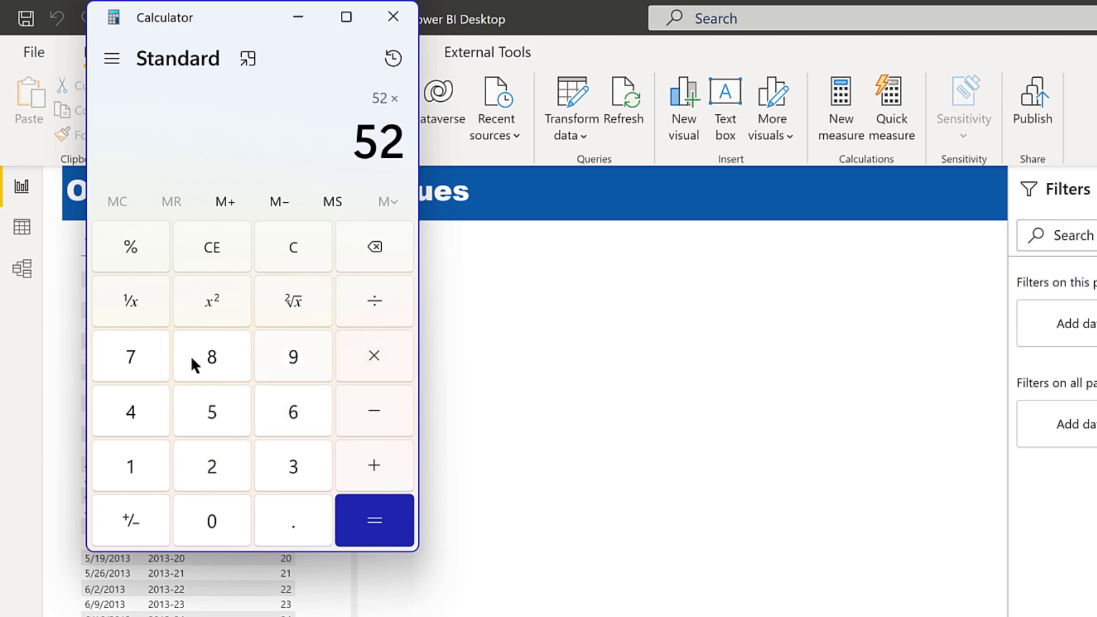
{"action": "left_click", "coordinate": [146, 350]}
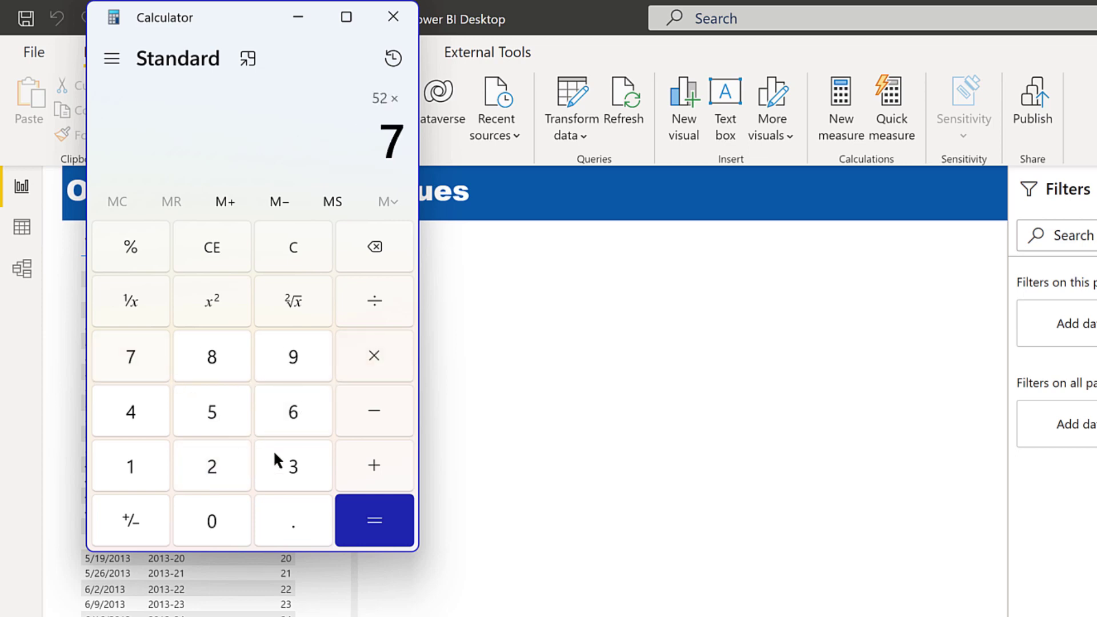
{"action": "left_click", "coordinate": [396, 537]}
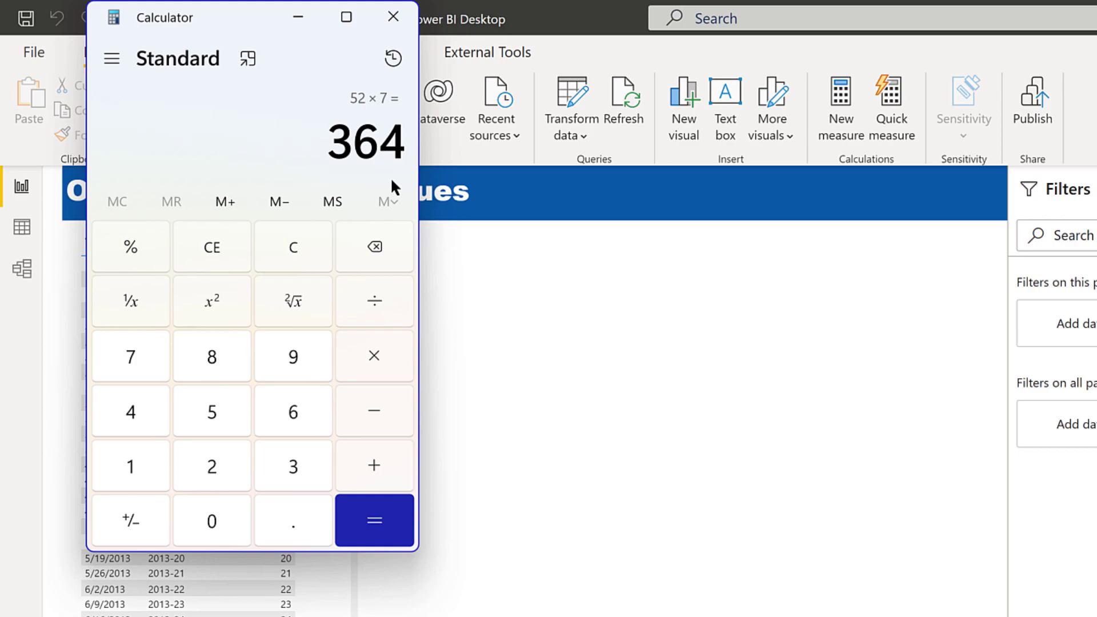
{"action": "left_click", "coordinate": [391, 16]}
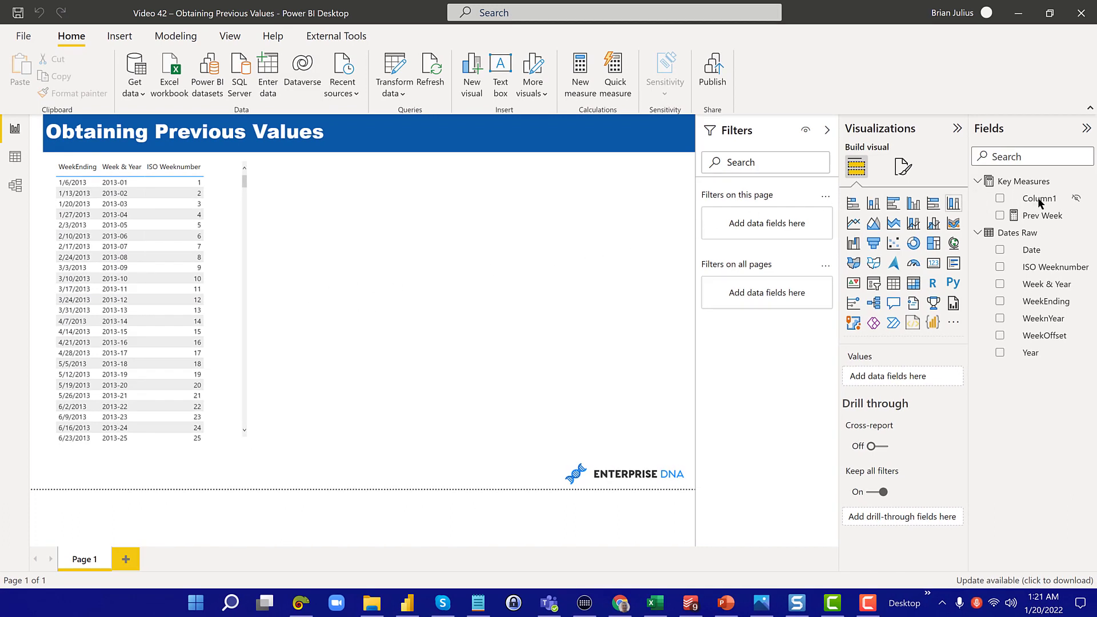
- Create the Key Measures measure Max Week # = MAX('Dates Raw'[ISO Weeknumber])
{"action": "left_click", "coordinate": [1031, 181]}
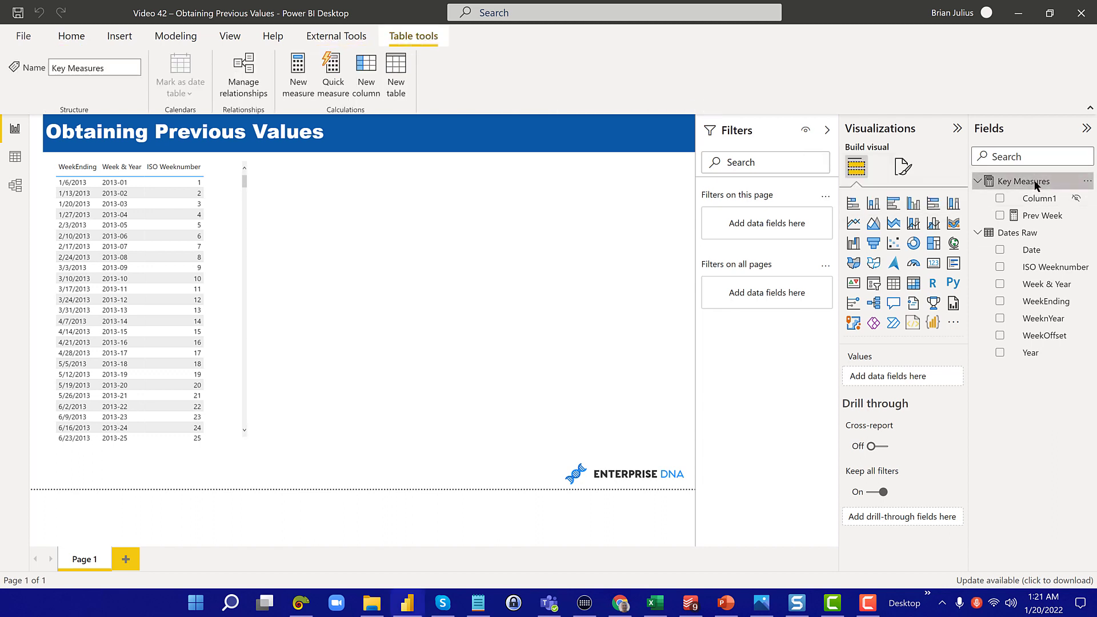
{"action": "right_click", "coordinate": [1033, 181]}
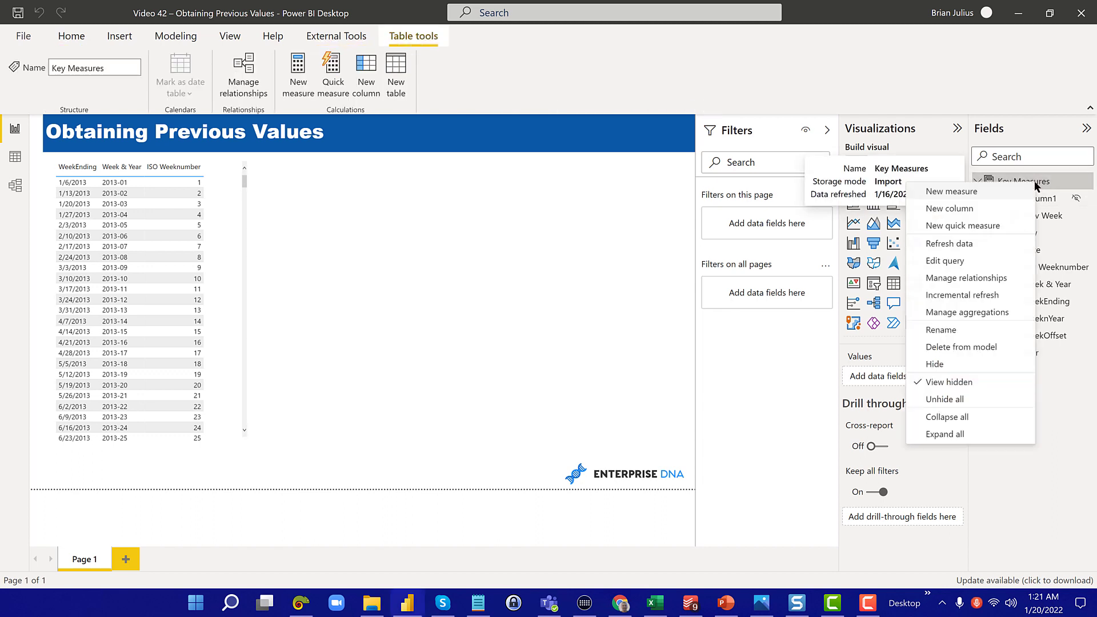
{"action": "left_click", "coordinate": [964, 193]}
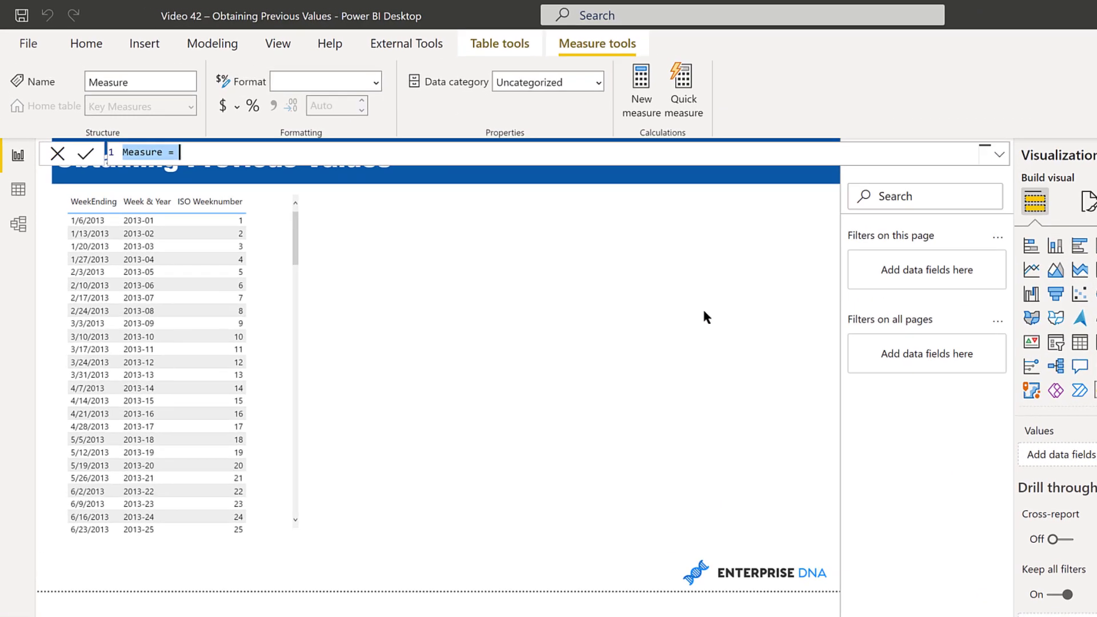
{"action": "type", "text": "Max Week "}
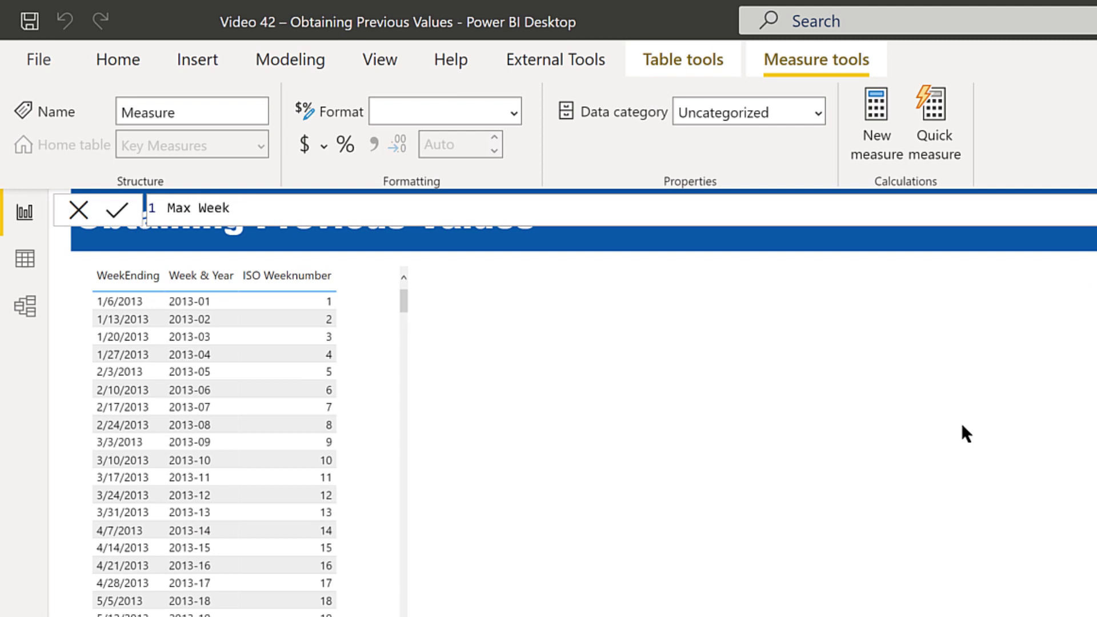
{"action": "type", "text": "# ="}
{"action": "key", "text": "shift+Return"}
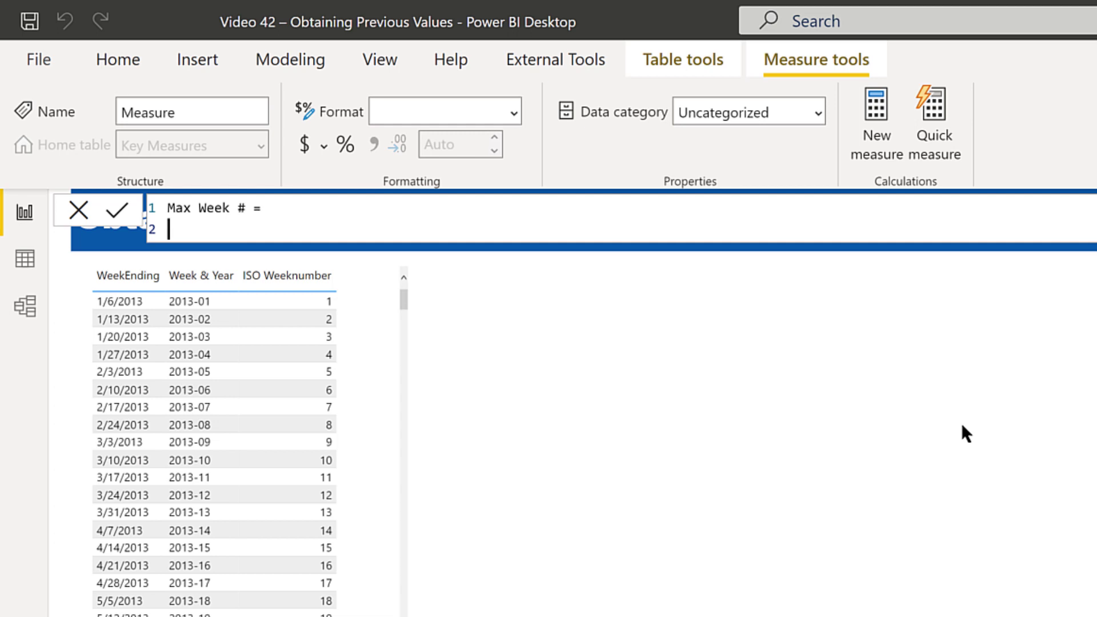
{"action": "type", "text": "max"}
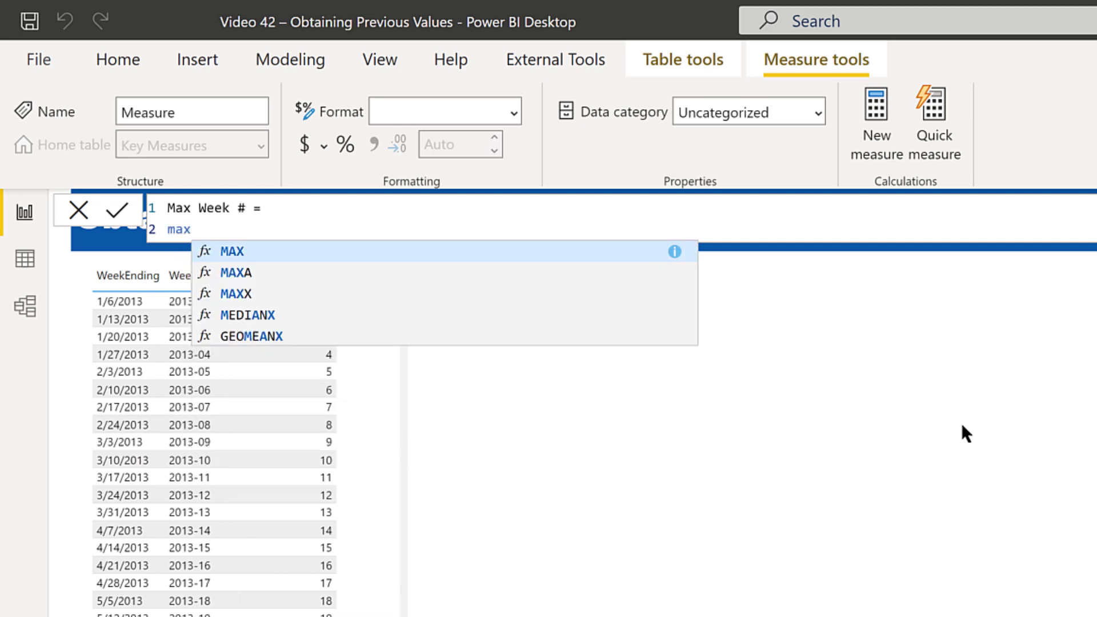
{"action": "key", "text": "Tab"}
{"action": "type", "text": "iso"}
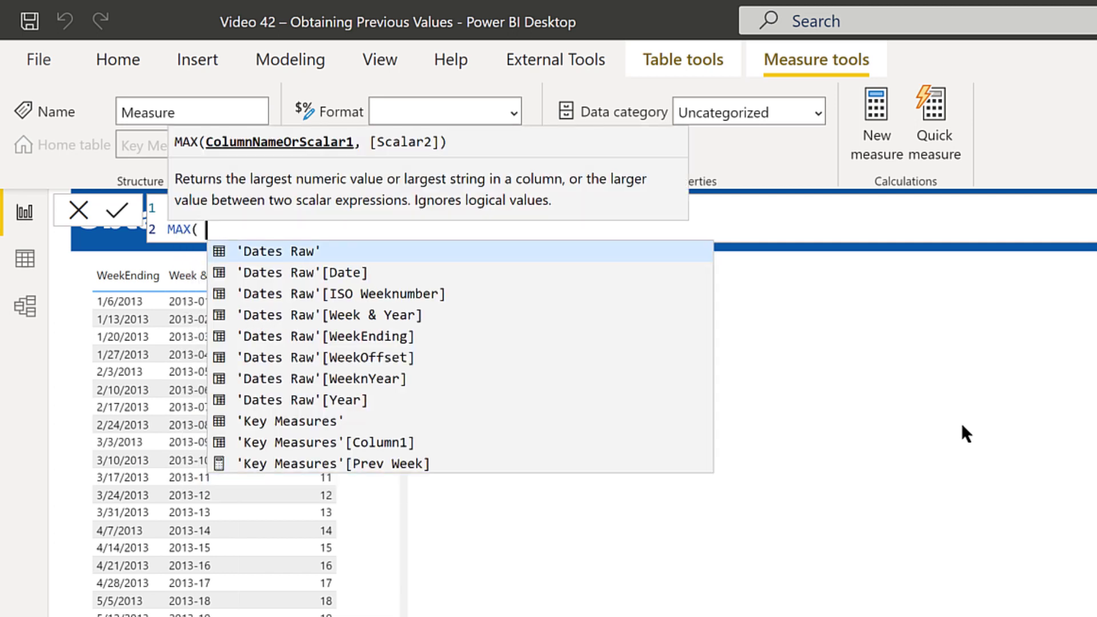
{"action": "key", "text": "Tab"}
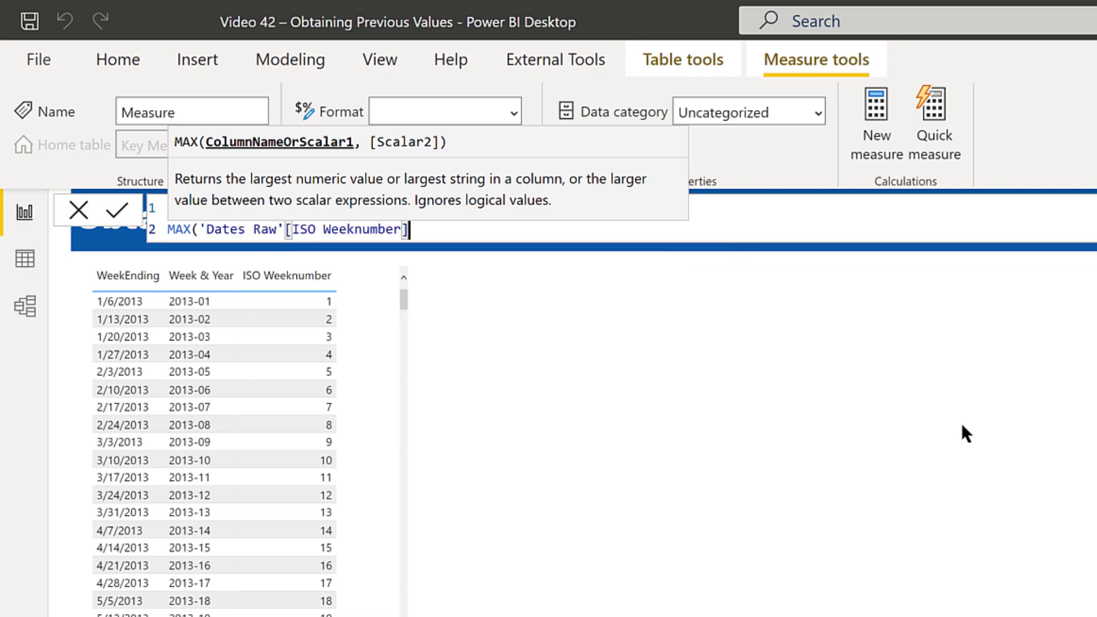
{"action": "type", "text": ")"}
{"action": "key", "text": "Return"}
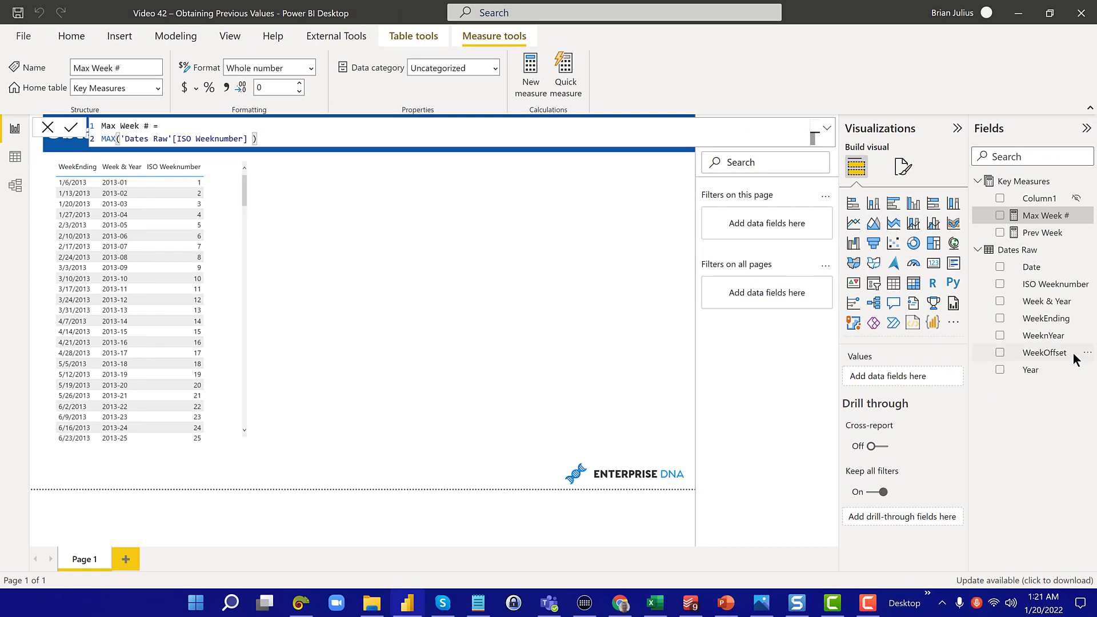
- Add a Year and Max Week # table below the banner, narrow it, then view DAX Guide's DATEADD page
{"action": "left_click_drag", "start_coordinate": [1052, 370], "coordinate": [384, 217]}
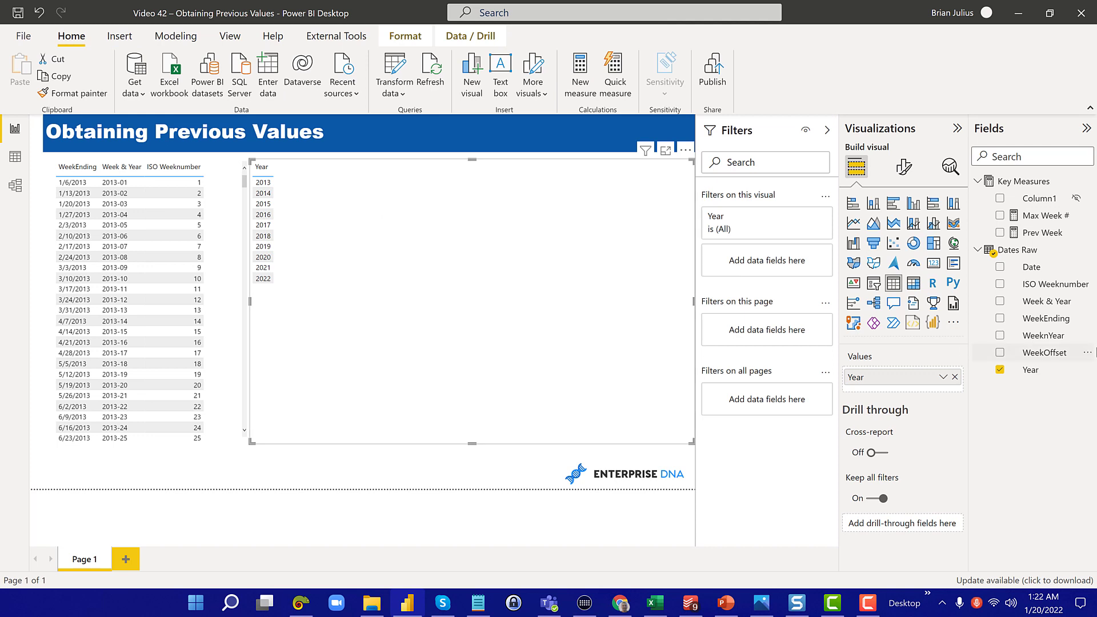
{"action": "left_click_drag", "start_coordinate": [1053, 216], "coordinate": [375, 197]}
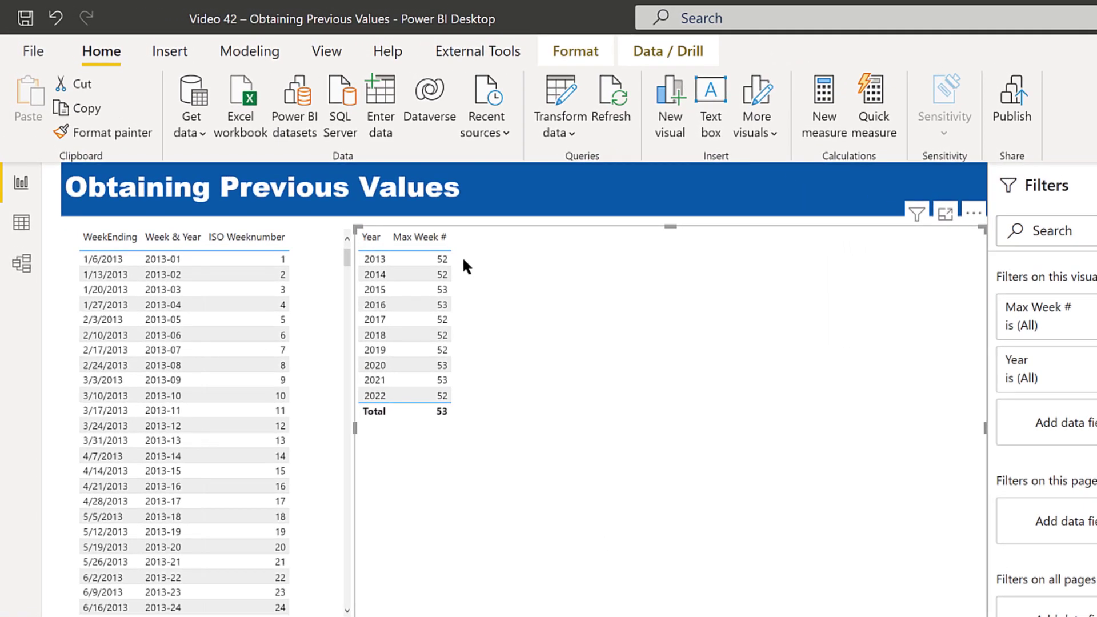
{"action": "mouse_move", "coordinate": [465, 289]}
{"action": "left_mouse_down"}
{"action": "mouse_move", "coordinate": [472, 325]}
{"action": "mouse_move", "coordinate": [475, 272]}
{"action": "left_mouse_up"}
{"action": "left_click_drag", "start_coordinate": [358, 429], "coordinate": [413, 446]}
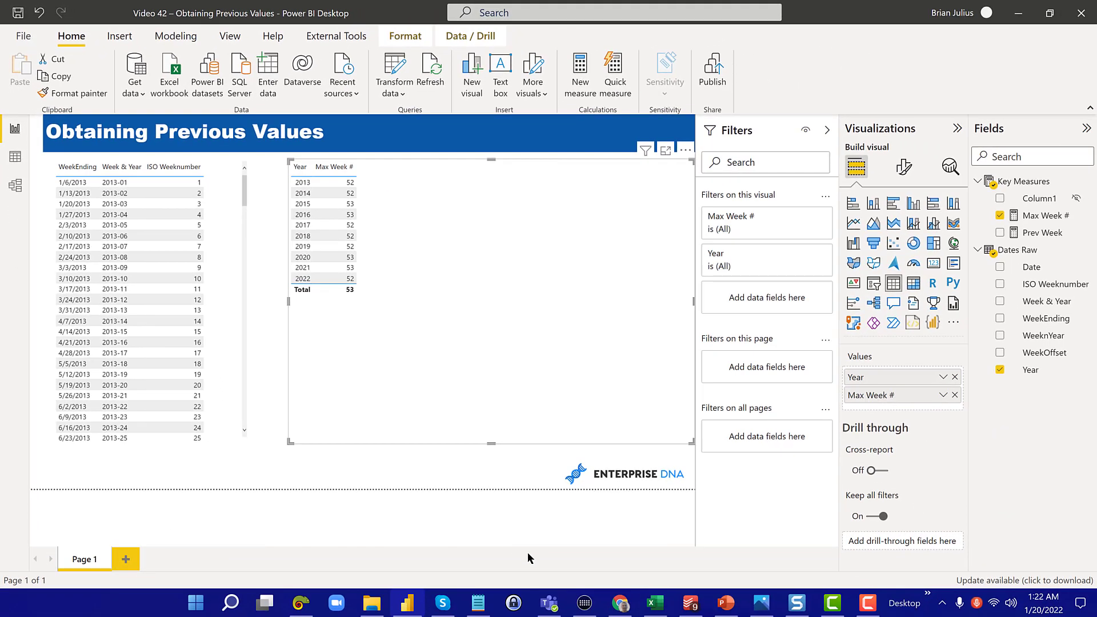
{"action": "left_click", "coordinate": [620, 603]}
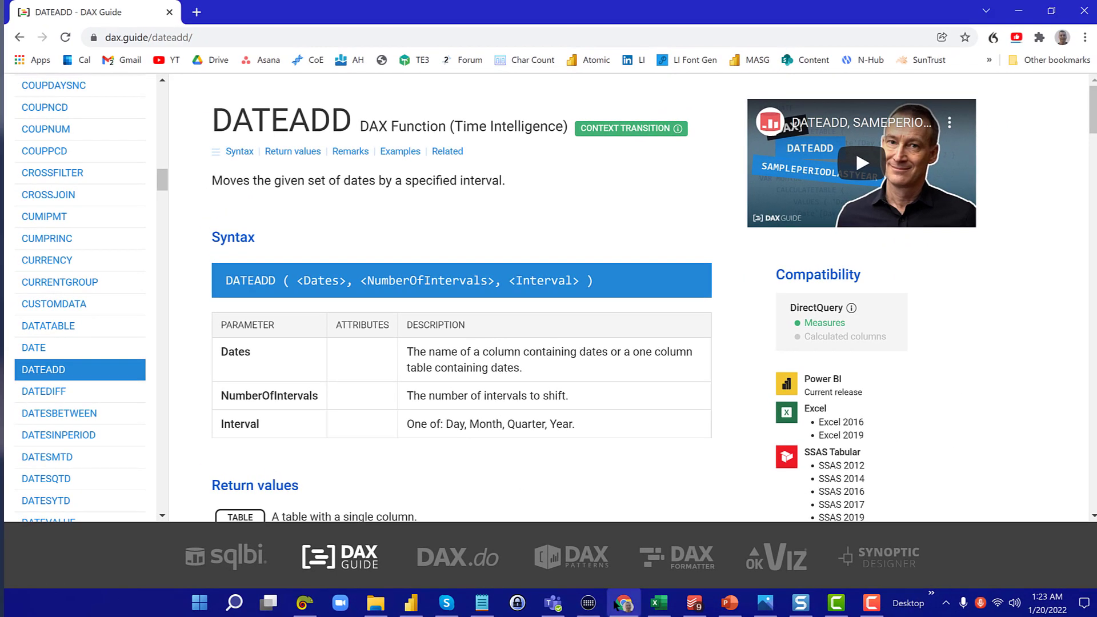
- Minimize the browser showing the DATEADD reference to return to the year table report
{"action": "left_click", "coordinate": [615, 604]}
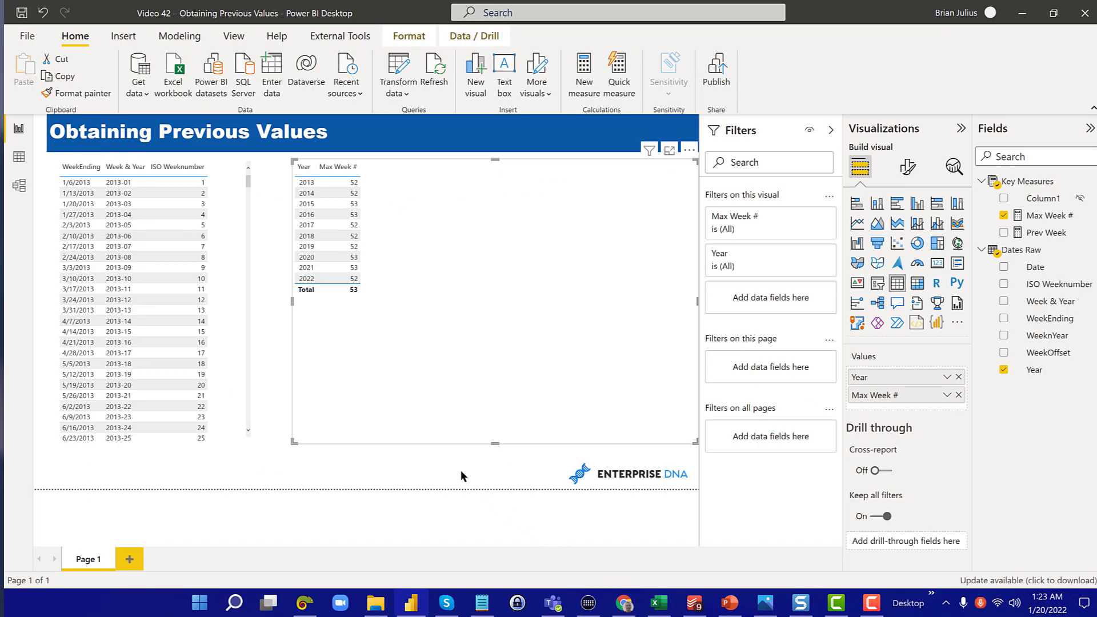
- Deselect the year table, switch to Data view and display the Dates Raw table
{"action": "left_click", "coordinate": [462, 472]}
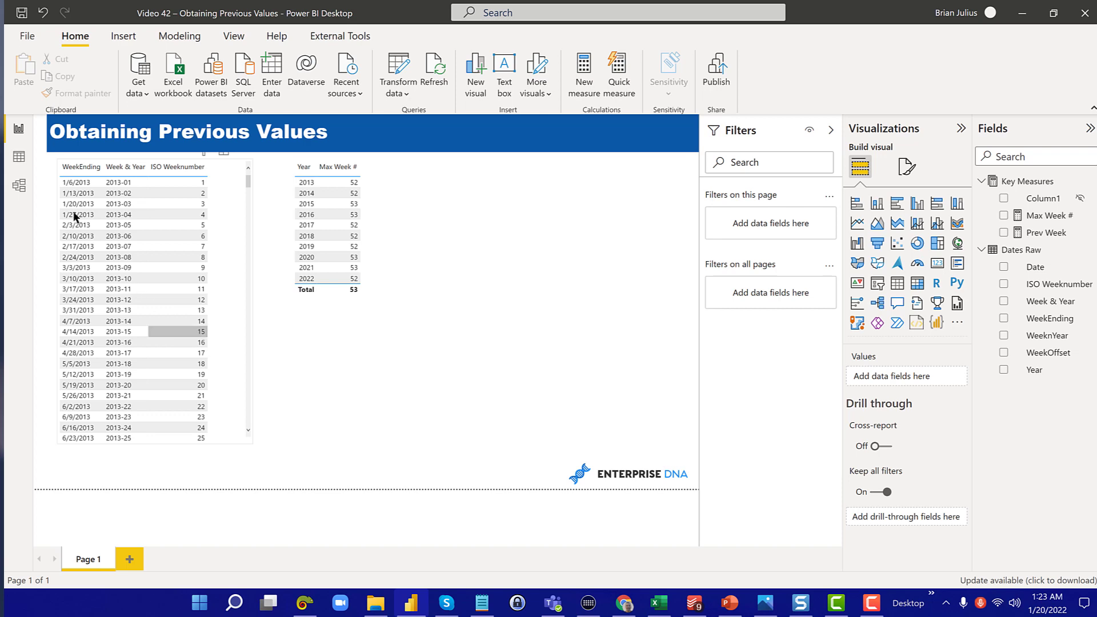
{"action": "left_click", "coordinate": [19, 158]}
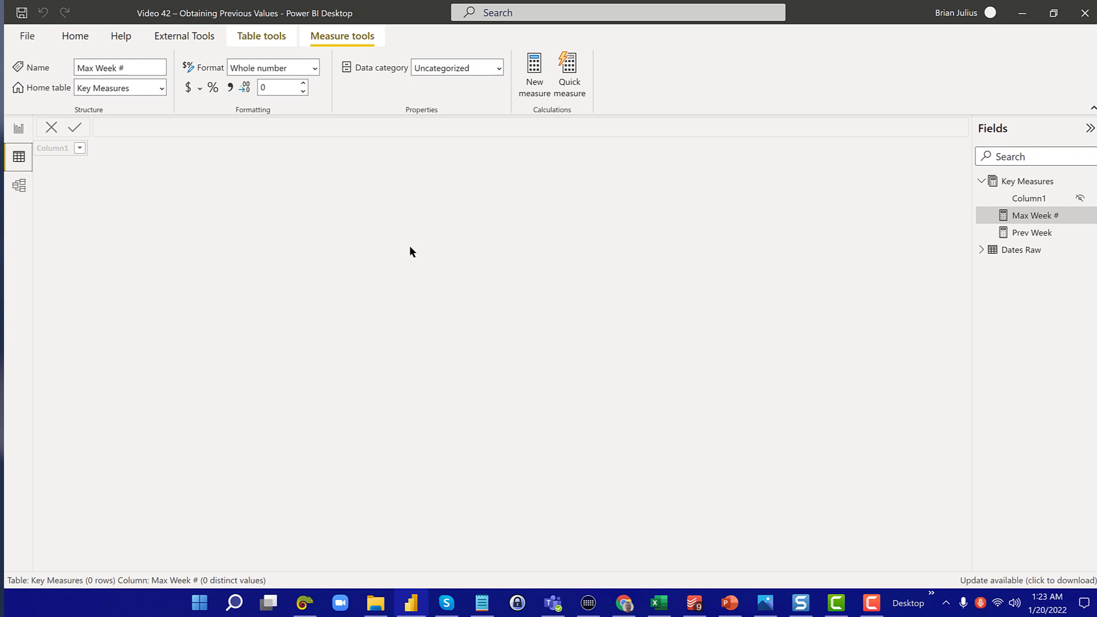
{"action": "left_click", "coordinate": [1023, 251]}
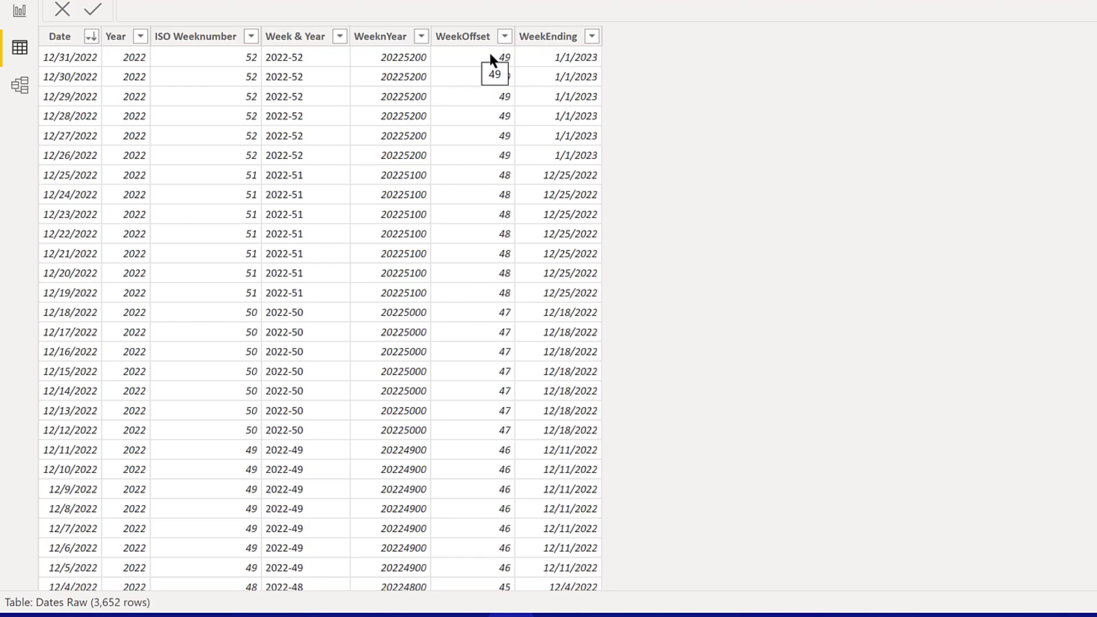
{"action": "scroll", "coordinate": [470, 117], "scroll_direction": "down", "scroll_amount": 20}
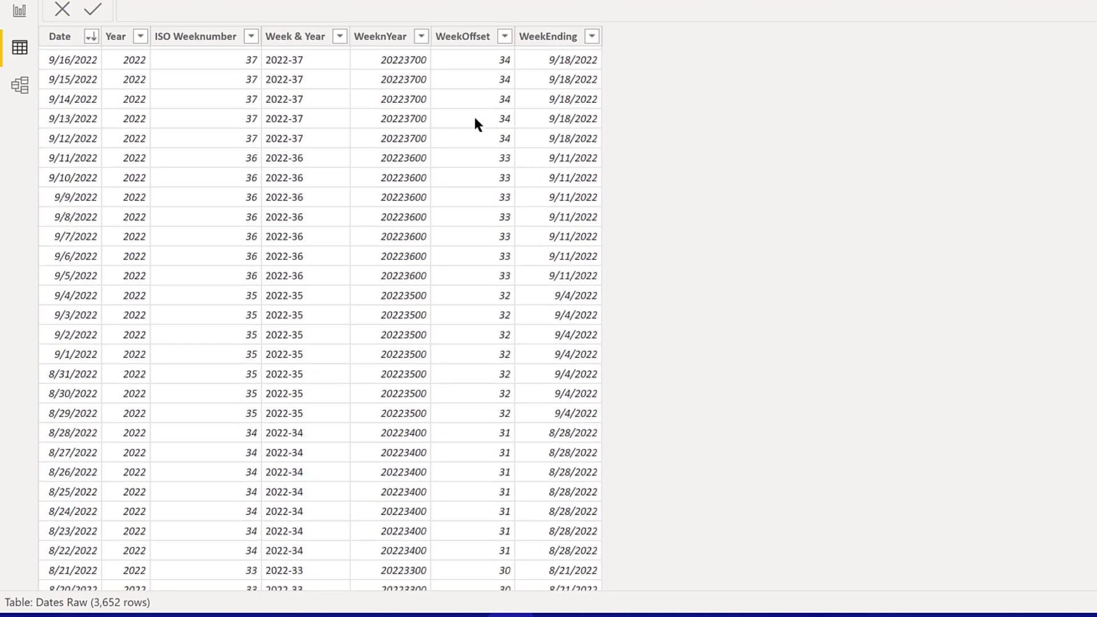
{"action": "scroll", "coordinate": [479, 121], "scroll_direction": "down", "scroll_amount": 20}
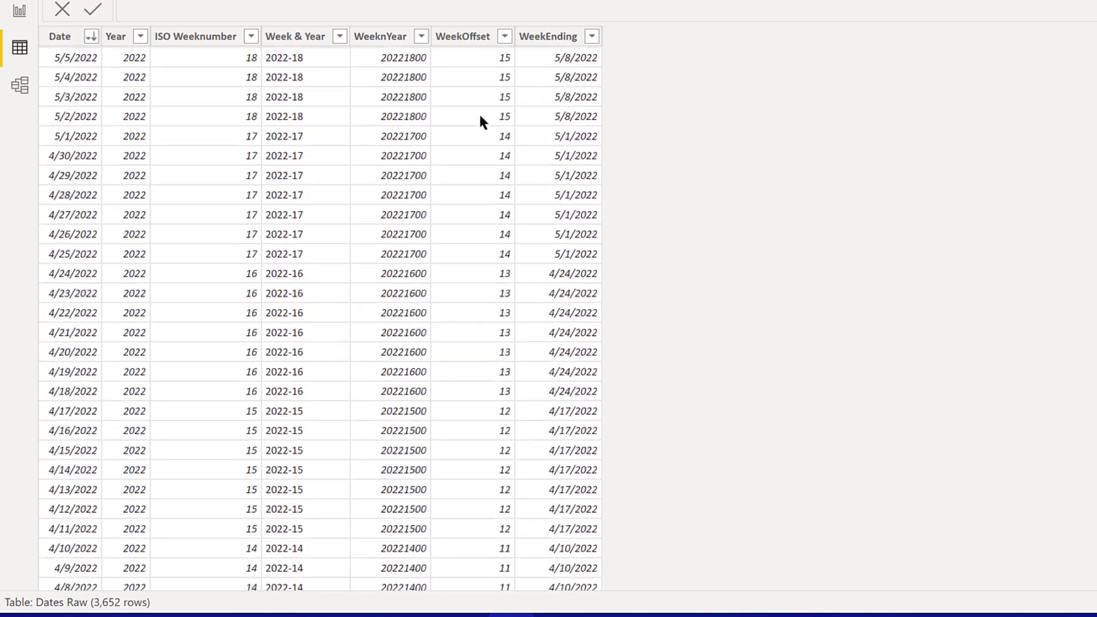
{"action": "scroll", "coordinate": [480, 119], "scroll_direction": "down", "scroll_amount": 20}
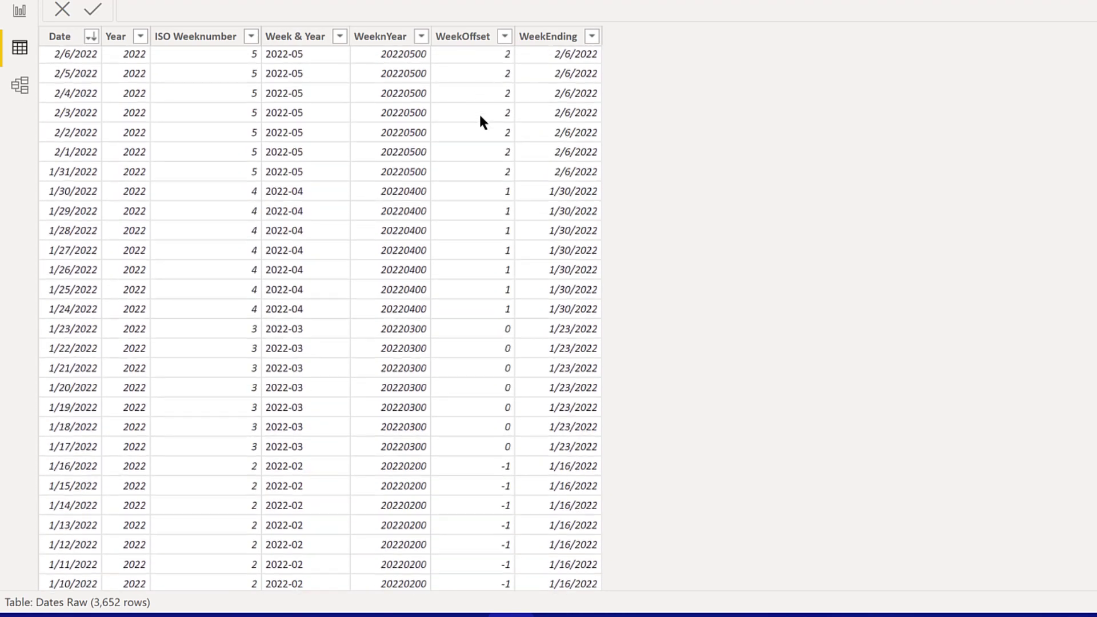
{"action": "scroll", "coordinate": [480, 121], "scroll_direction": "down", "scroll_amount": 5}
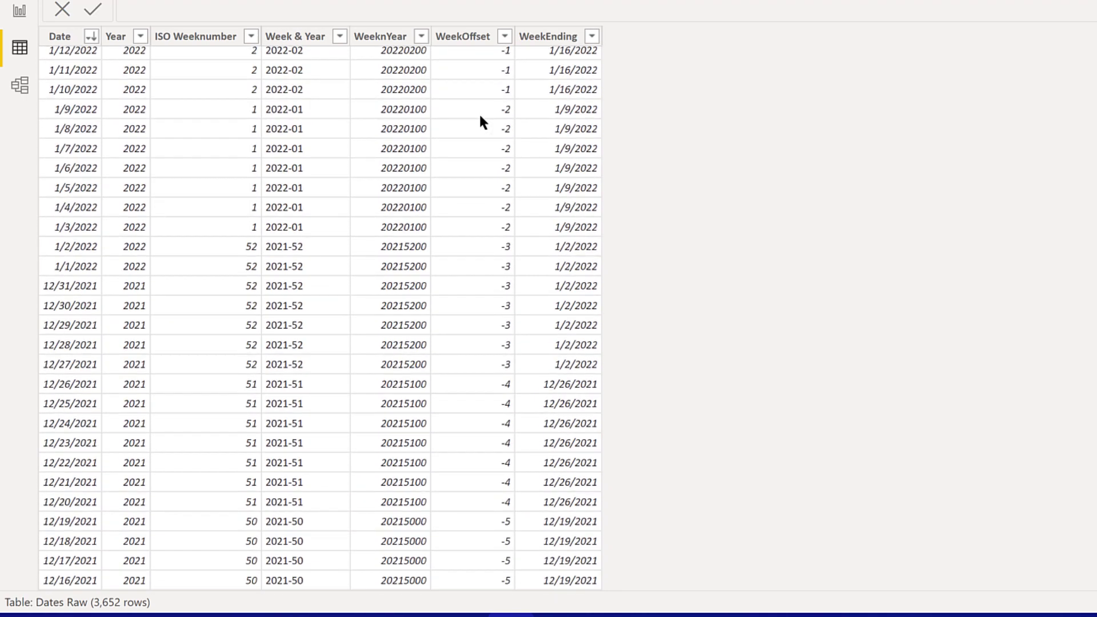
{"action": "scroll", "coordinate": [480, 122], "scroll_direction": "up", "scroll_amount": 3}
{"action": "scroll", "coordinate": [481, 119], "scroll_direction": "up", "scroll_amount": 2}
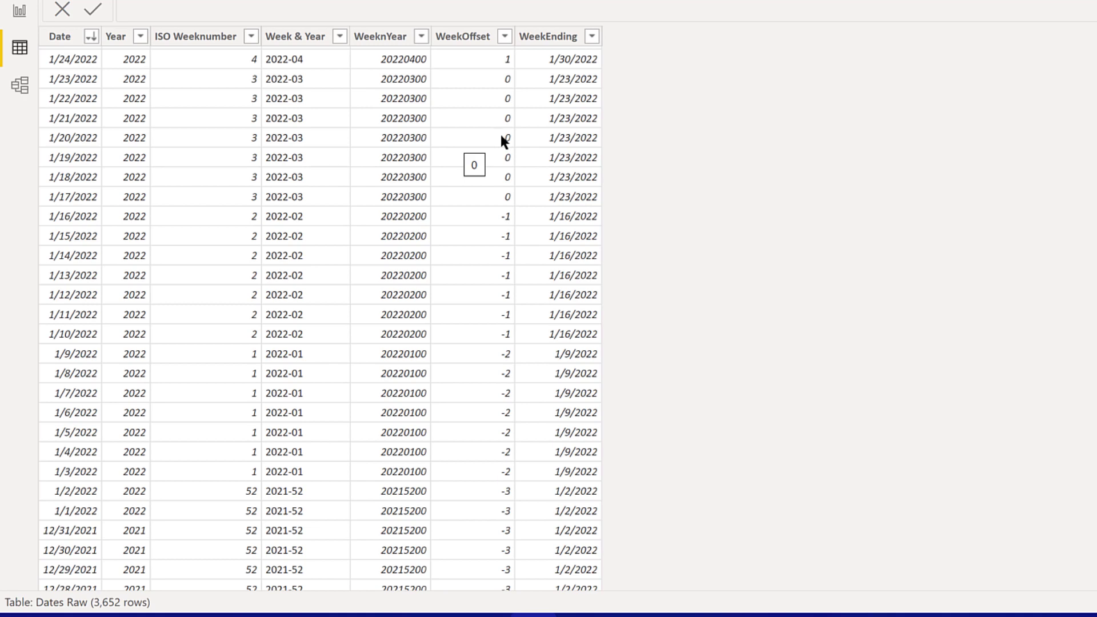
{"action": "left_click", "coordinate": [500, 208]}
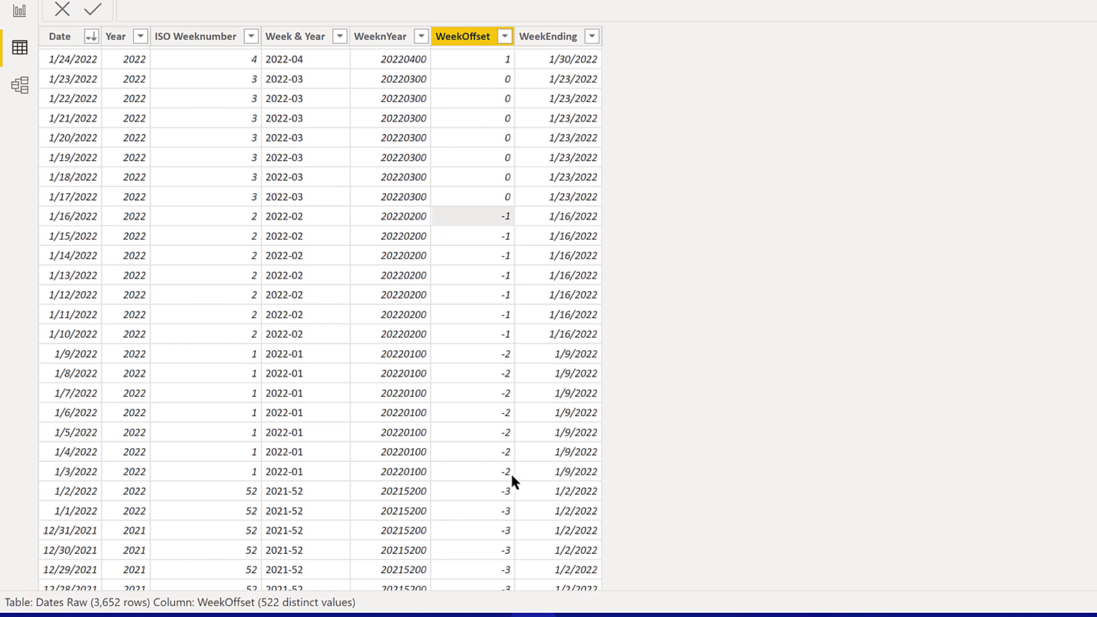
- Scroll through the Dates Raw WeekOffset values, then switch back to Report view
{"action": "scroll", "coordinate": [471, 233], "scroll_direction": "up", "scroll_amount": 6}
{"action": "scroll", "coordinate": [474, 217], "scroll_direction": "down", "scroll_amount": 3}
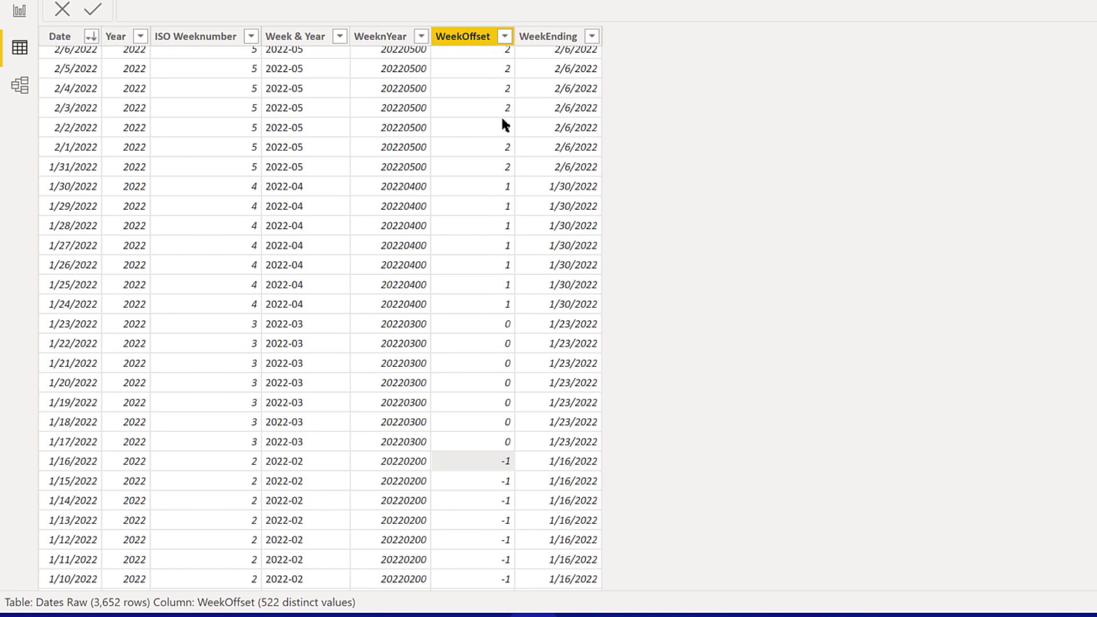
{"action": "scroll", "coordinate": [503, 122], "scroll_direction": "up", "scroll_amount": 20}
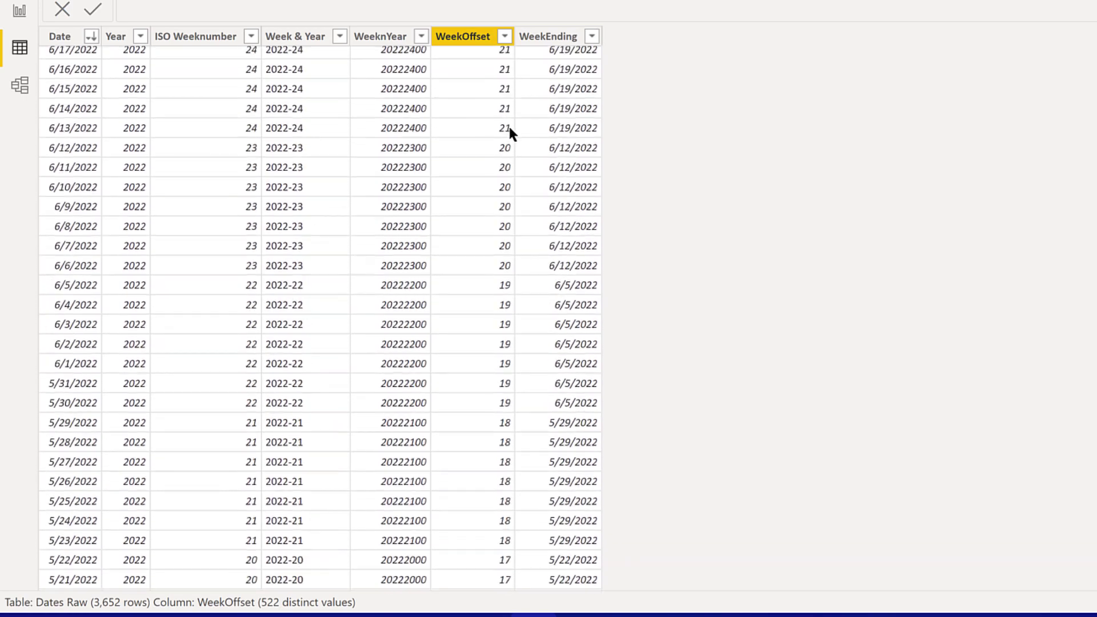
{"action": "scroll", "coordinate": [510, 122], "scroll_direction": "up", "scroll_amount": 20}
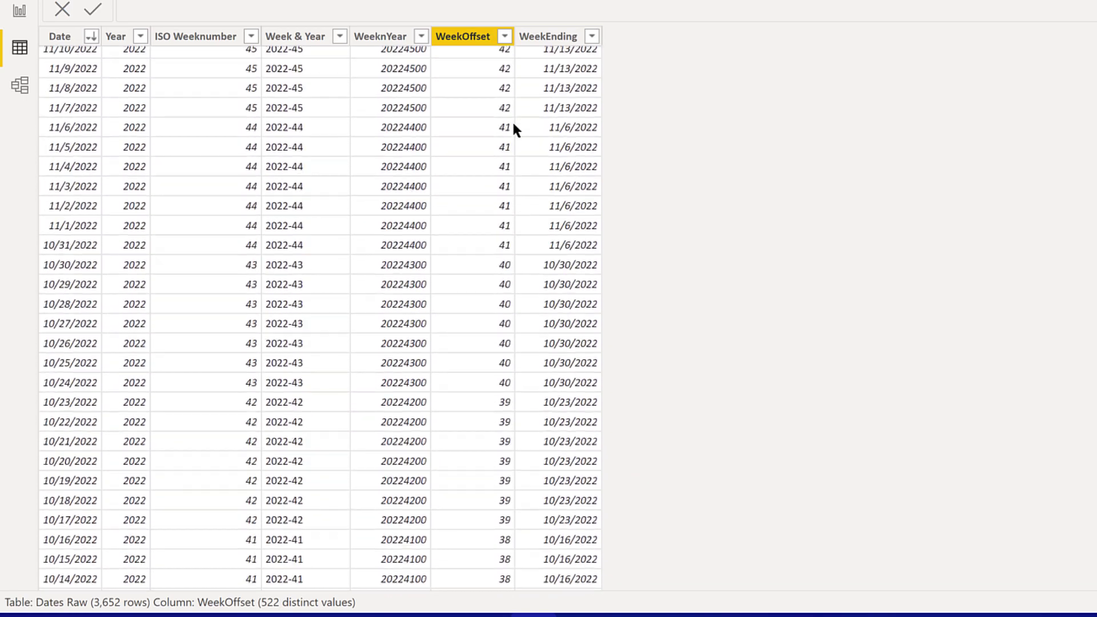
{"action": "scroll", "coordinate": [512, 121], "scroll_direction": "up", "scroll_amount": 17}
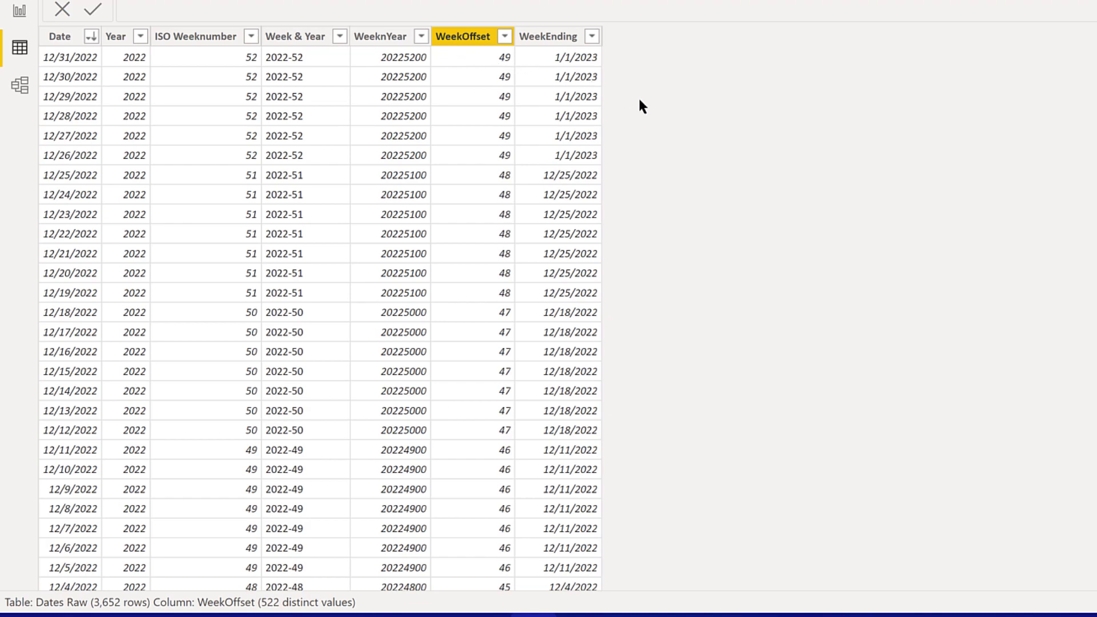
{"action": "scroll", "coordinate": [657, 104], "scroll_direction": "down", "scroll_amount": 20}
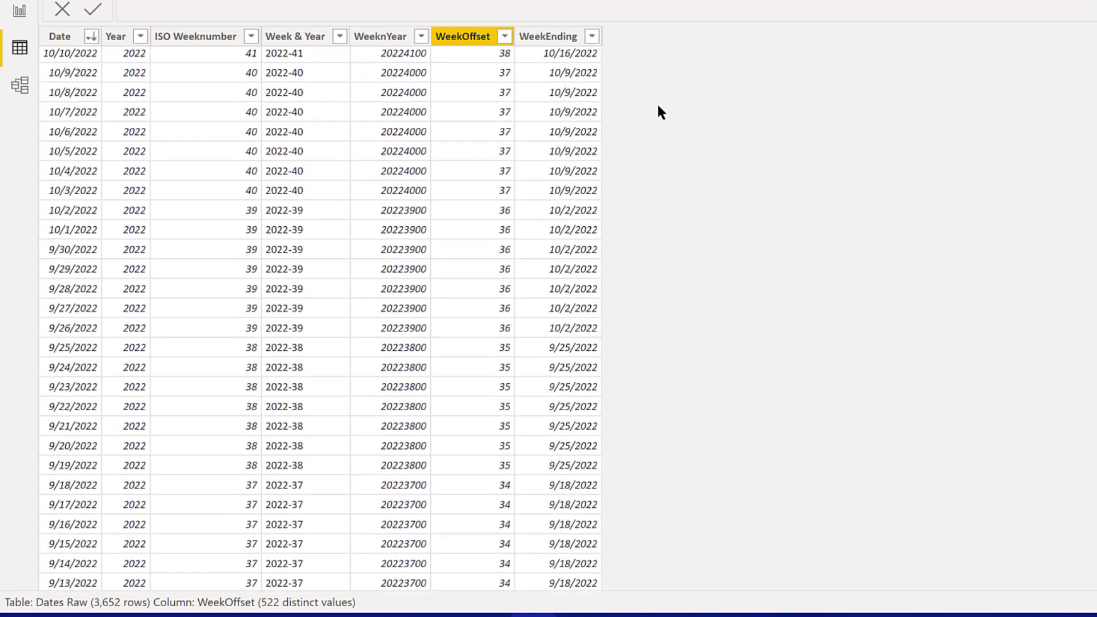
{"action": "scroll", "coordinate": [662, 115], "scroll_direction": "down", "scroll_amount": 9}
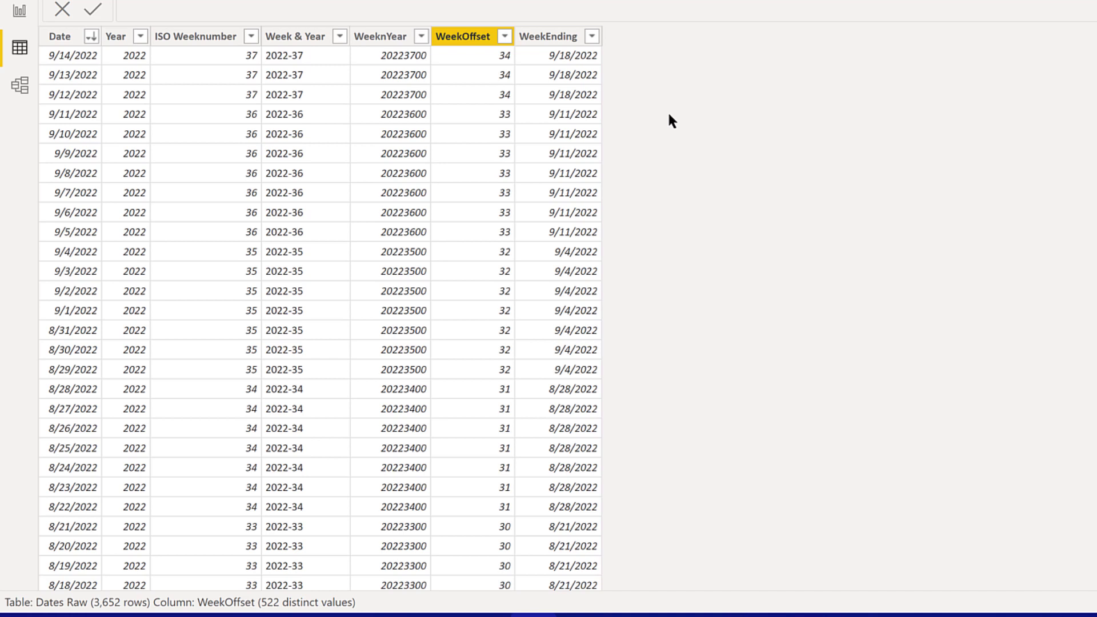
{"action": "scroll", "coordinate": [655, 108], "scroll_direction": "down", "scroll_amount": 20}
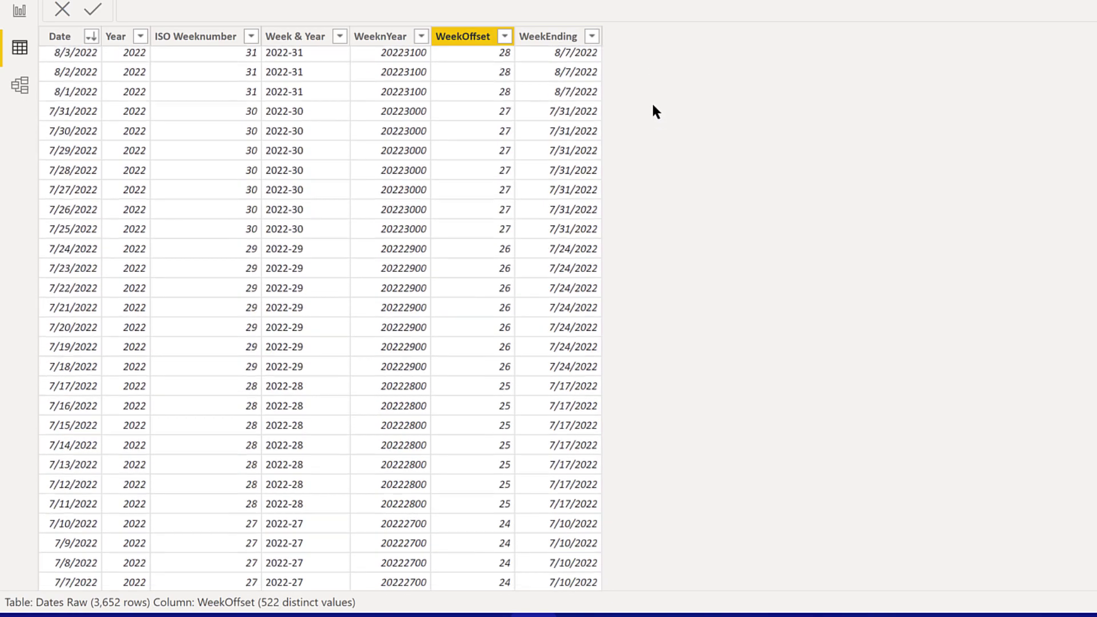
{"action": "scroll", "coordinate": [662, 108], "scroll_direction": "down", "scroll_amount": 20}
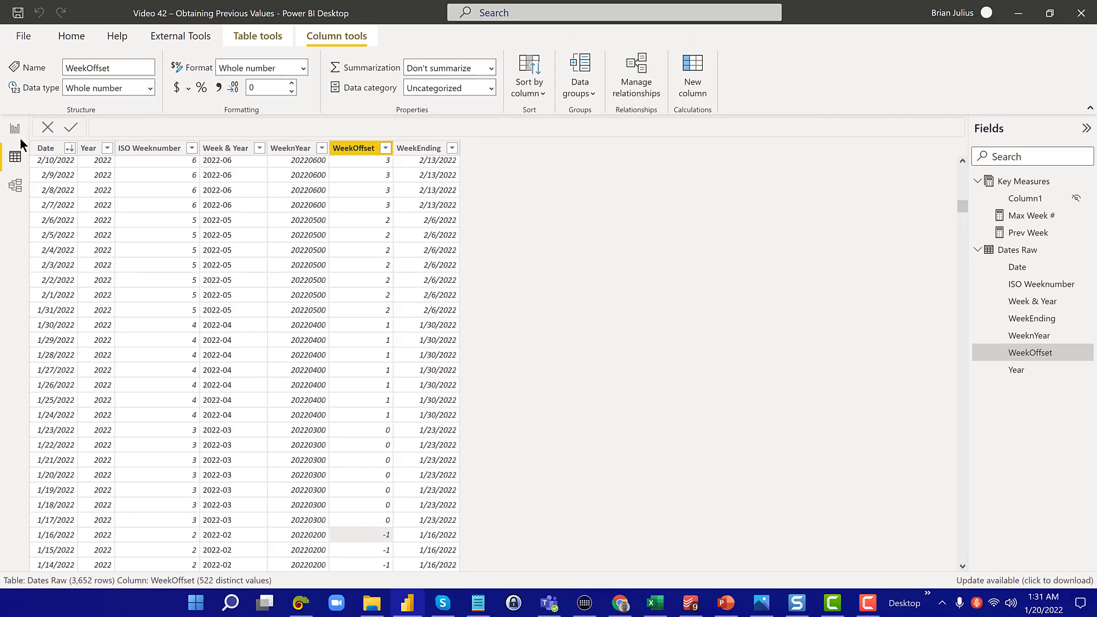
{"action": "left_click", "coordinate": [17, 132]}
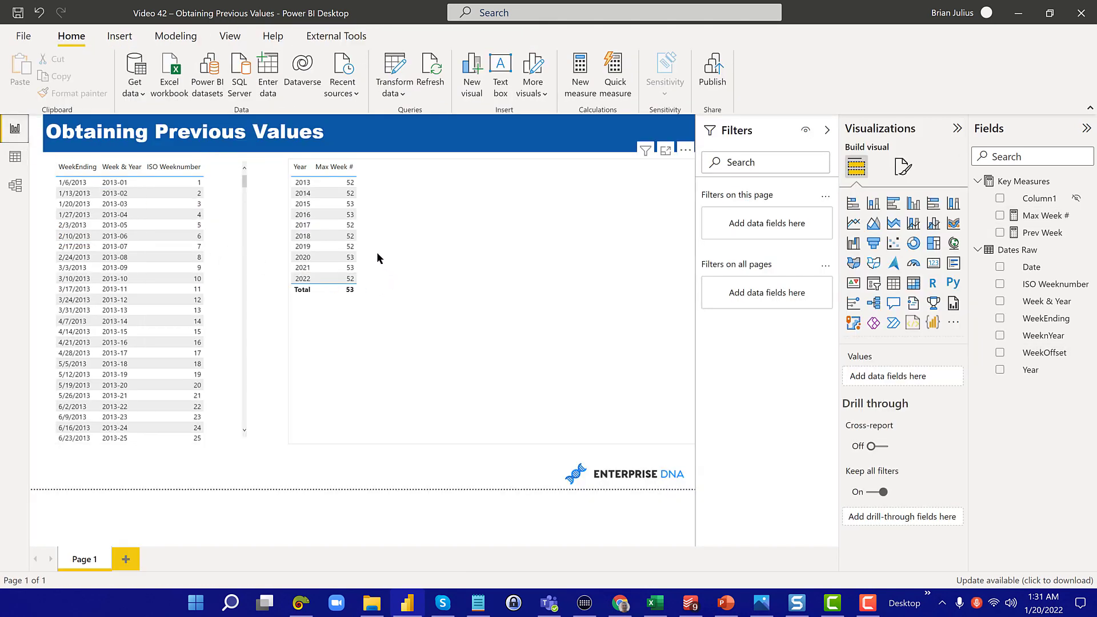
- Shrink the Year / Max Week # table to fit its columns and add a new Key Measures measure
{"action": "left_click", "coordinate": [658, 440]}
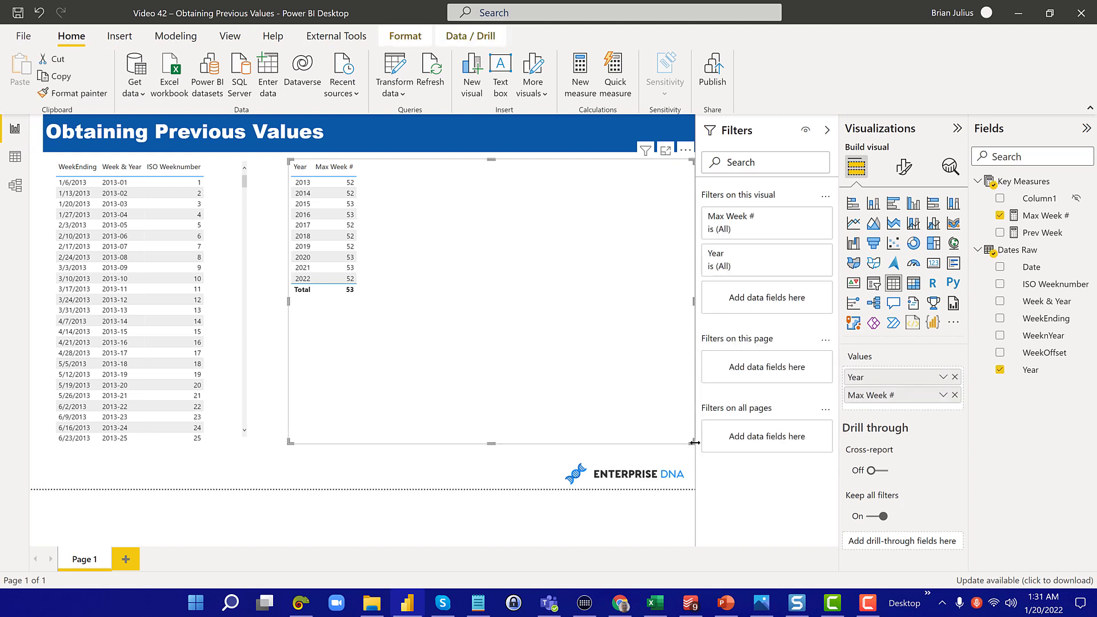
{"action": "left_click_drag", "start_coordinate": [693, 441], "coordinate": [379, 334]}
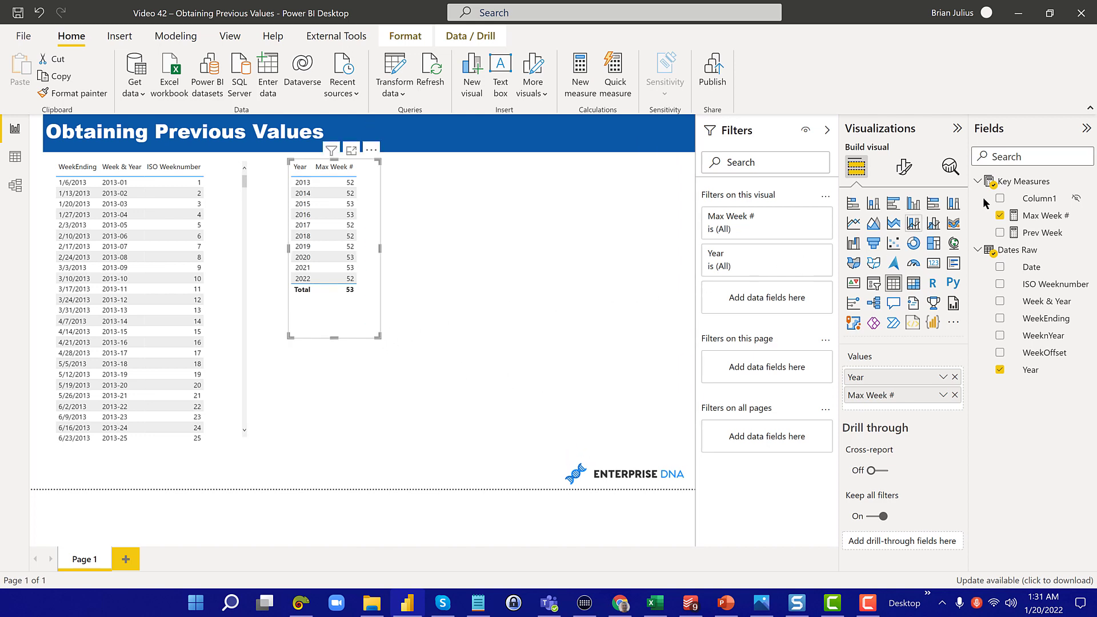
{"action": "left_click", "coordinate": [1041, 180]}
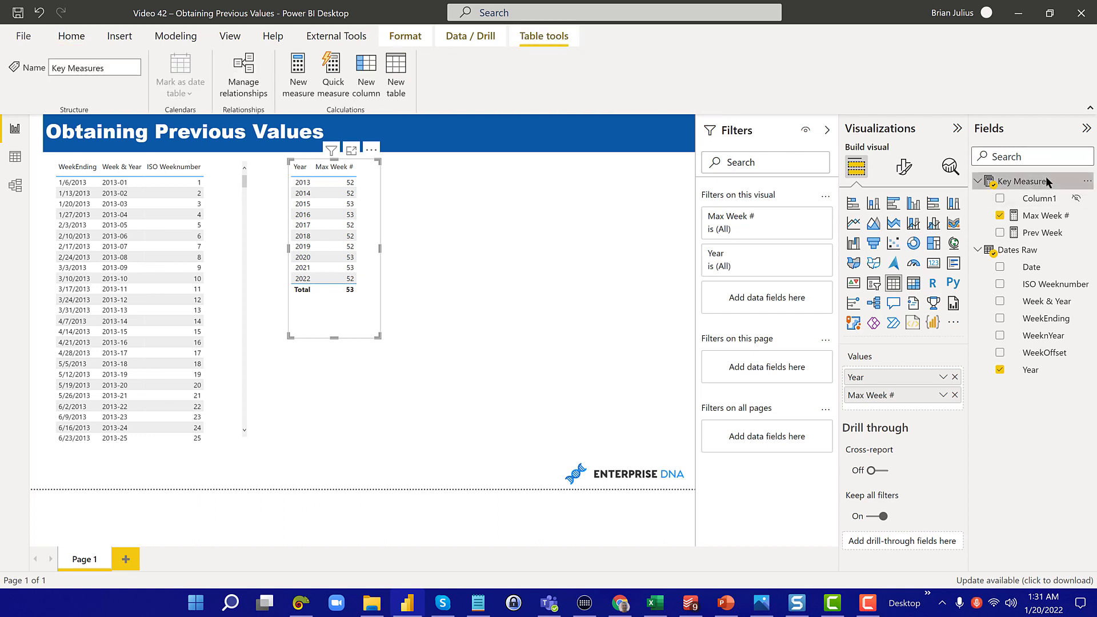
{"action": "right_click", "coordinate": [1046, 181]}
{"action": "left_click", "coordinate": [1024, 186]}
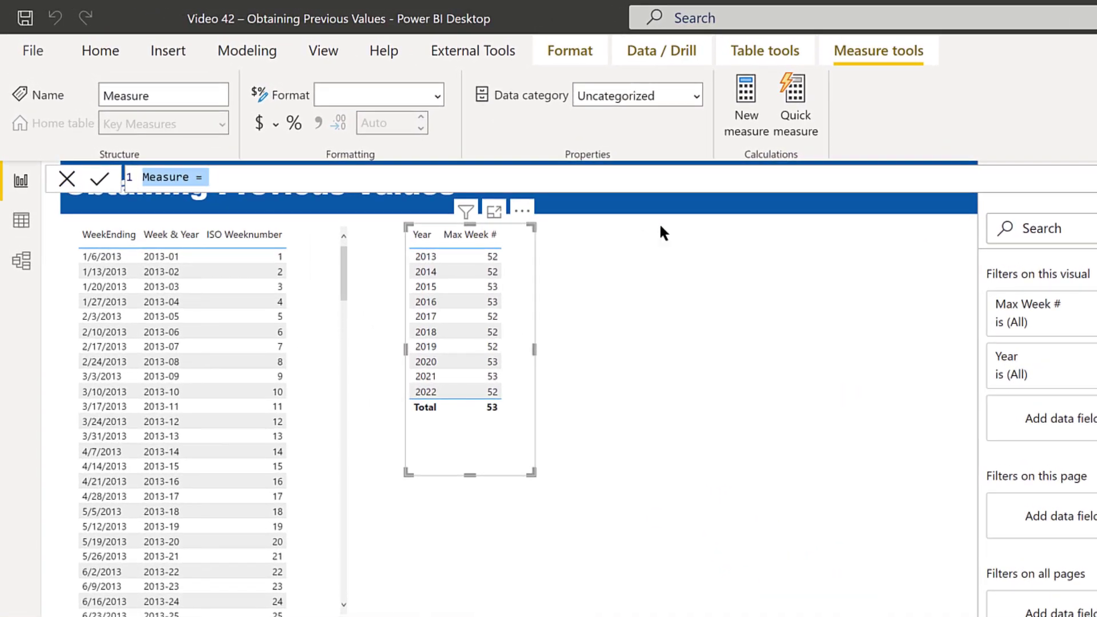
- Start Prev Wk # with VAR SelWkOffset = SELECTEDVALUE('Dates Raw'[WeekOffset])
{"action": "type", "text": "Prev"}
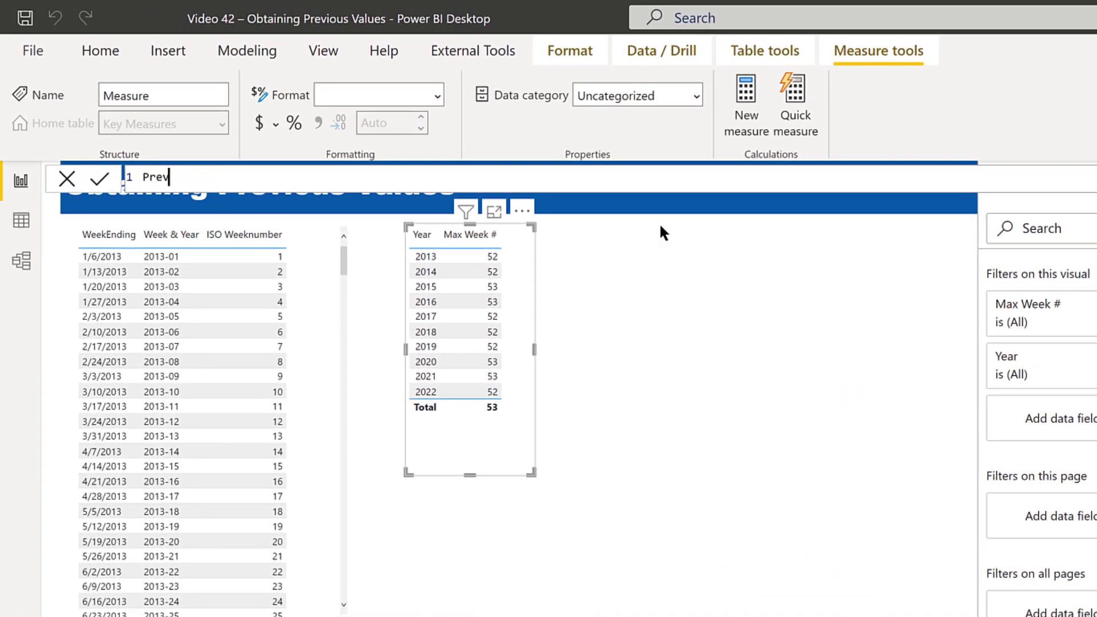
{"action": "type", "text": " Wk # ="}
{"action": "key", "text": "shift+Return"}
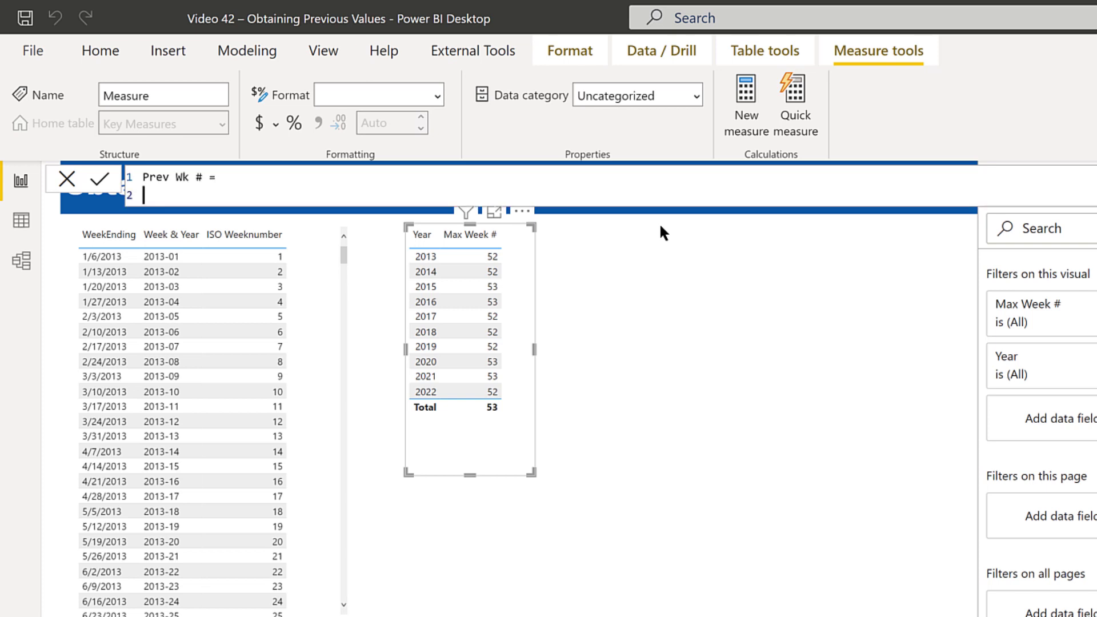
{"action": "key", "text": "shift+Return"}
{"action": "type", "text": "V"}
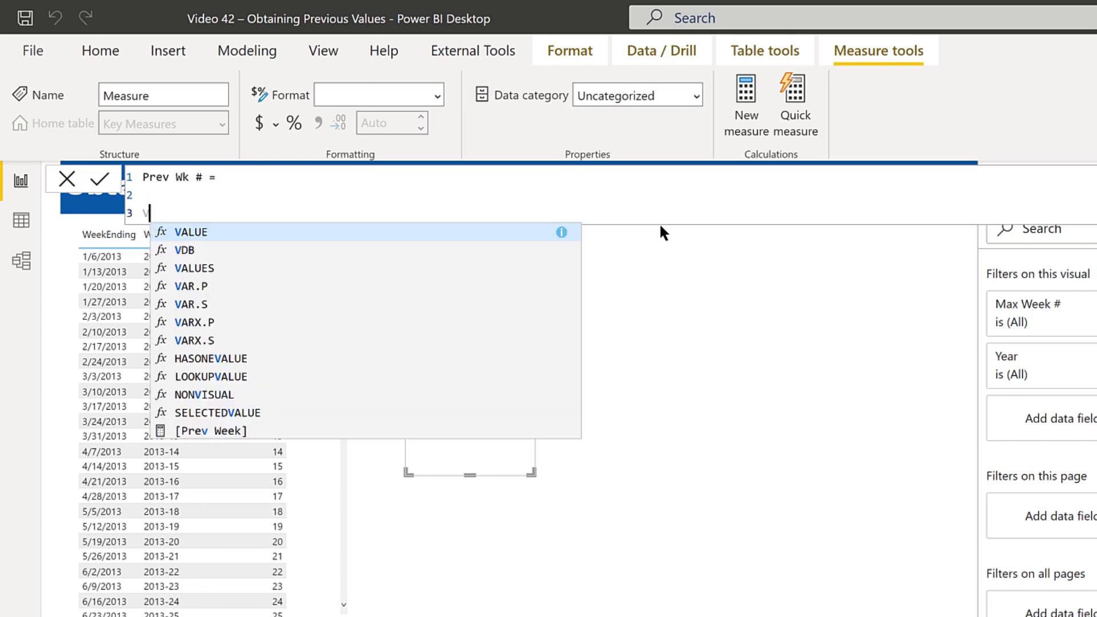
{"action": "type", "text": "AR "}
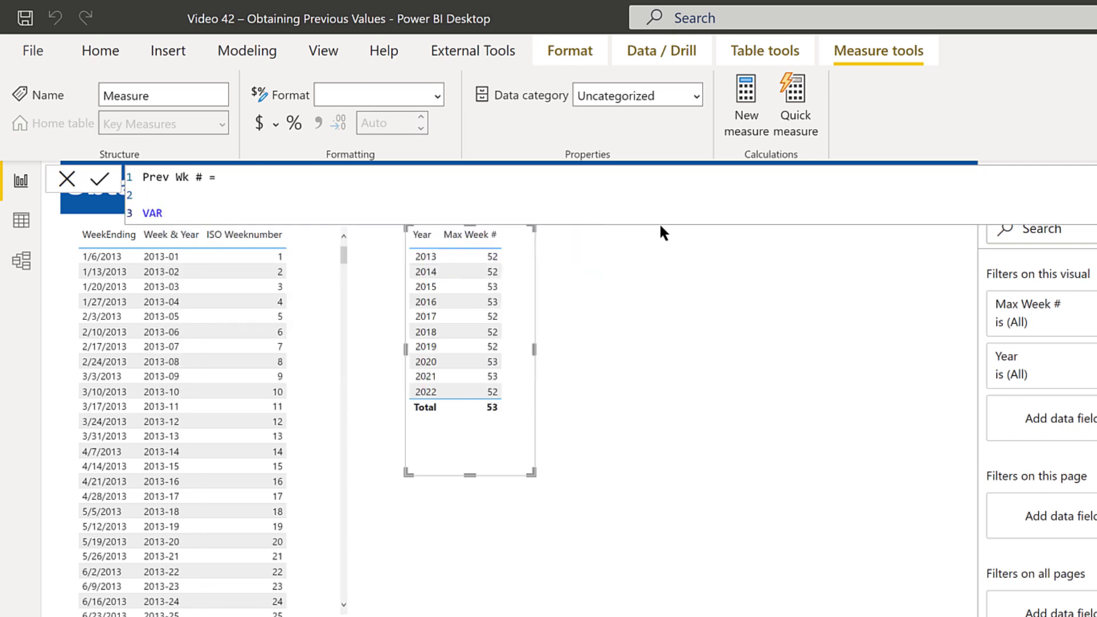
{"action": "type", "text": "SelWkOffset = SELEC"}
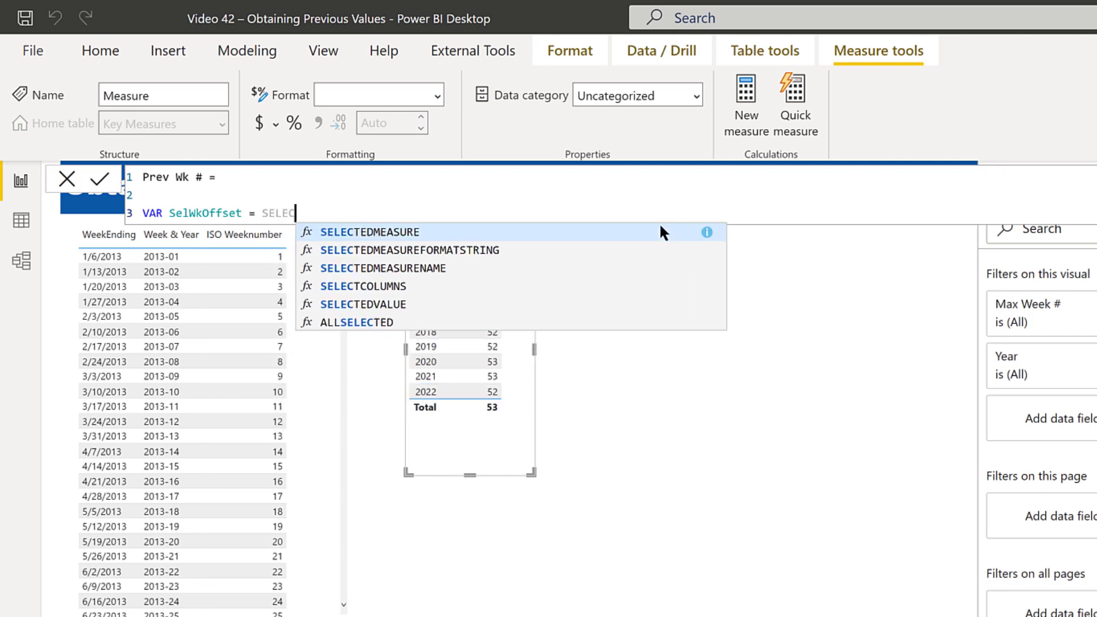
{"action": "key", "text": "Down"}
{"action": "key", "text": "Down"}
{"action": "key", "text": "Down"}
{"action": "key", "text": "Down"}
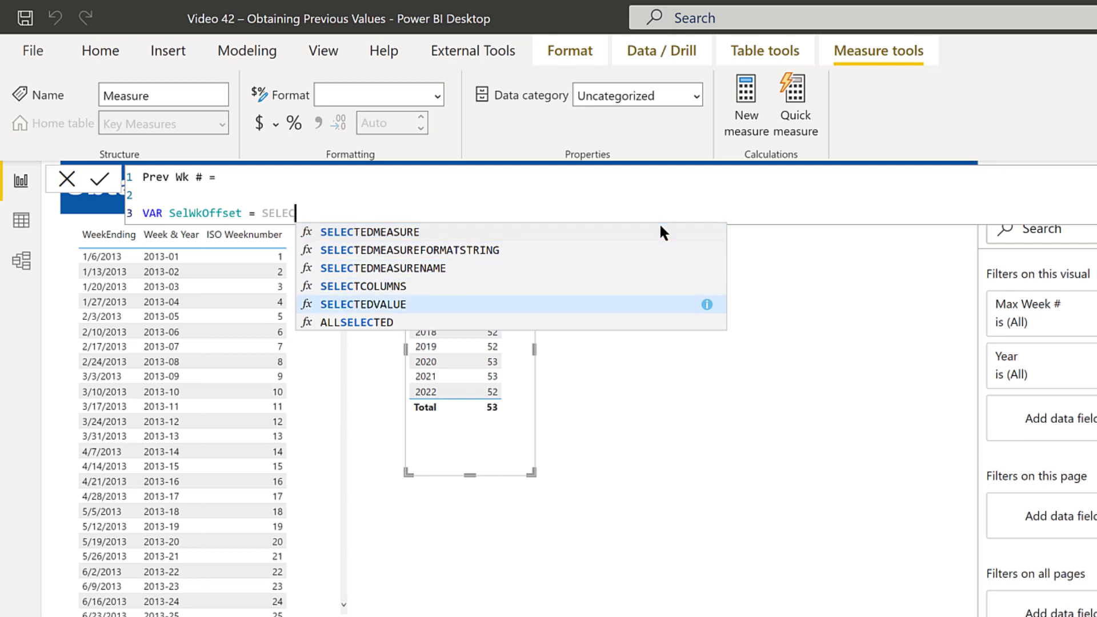
{"action": "key", "text": "Tab"}
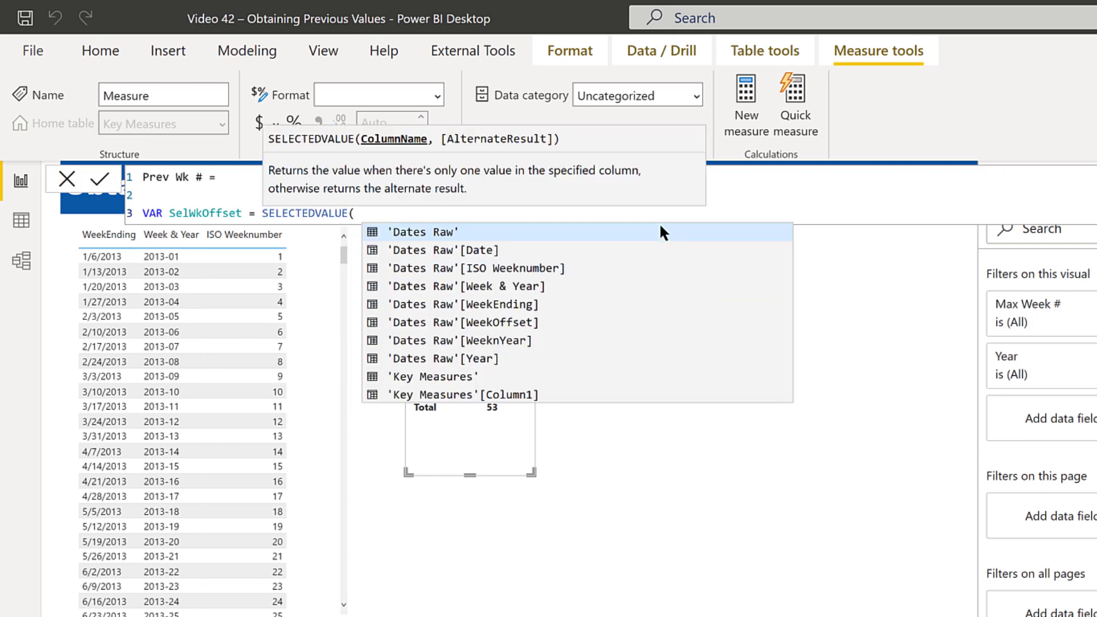
{"action": "type", "text": "off"}
{"action": "key", "text": "Tab"}
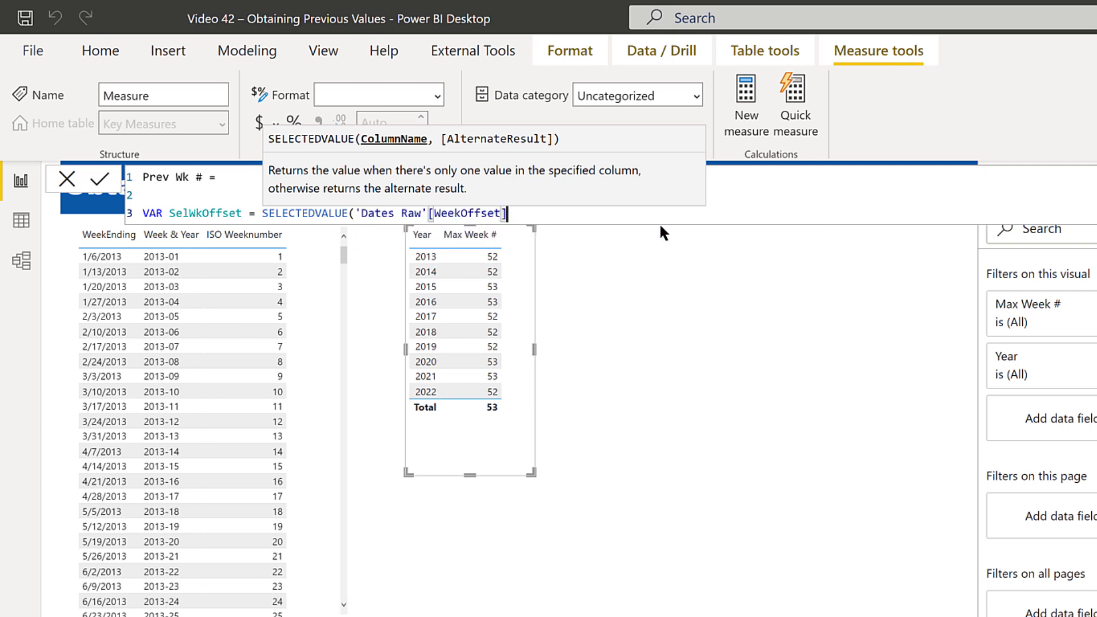
{"action": "type", "text": ")"}
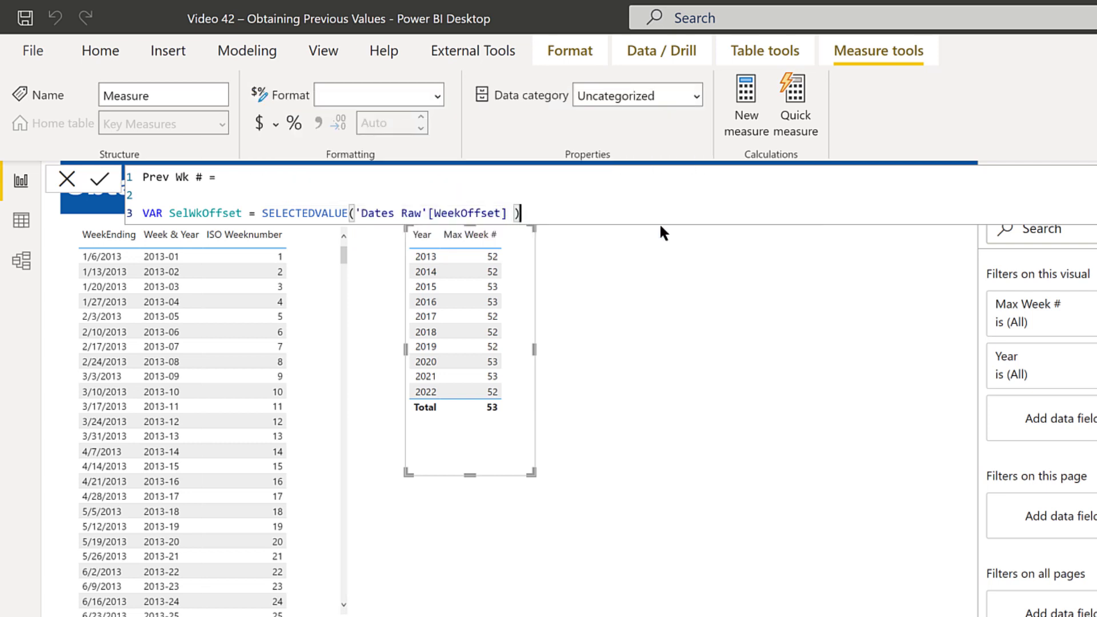
- Add an empty VAR Result = line below the SelWkOffset variable
{"action": "key", "text": "shift+Return"}
{"action": "key", "text": "shift+Return"}
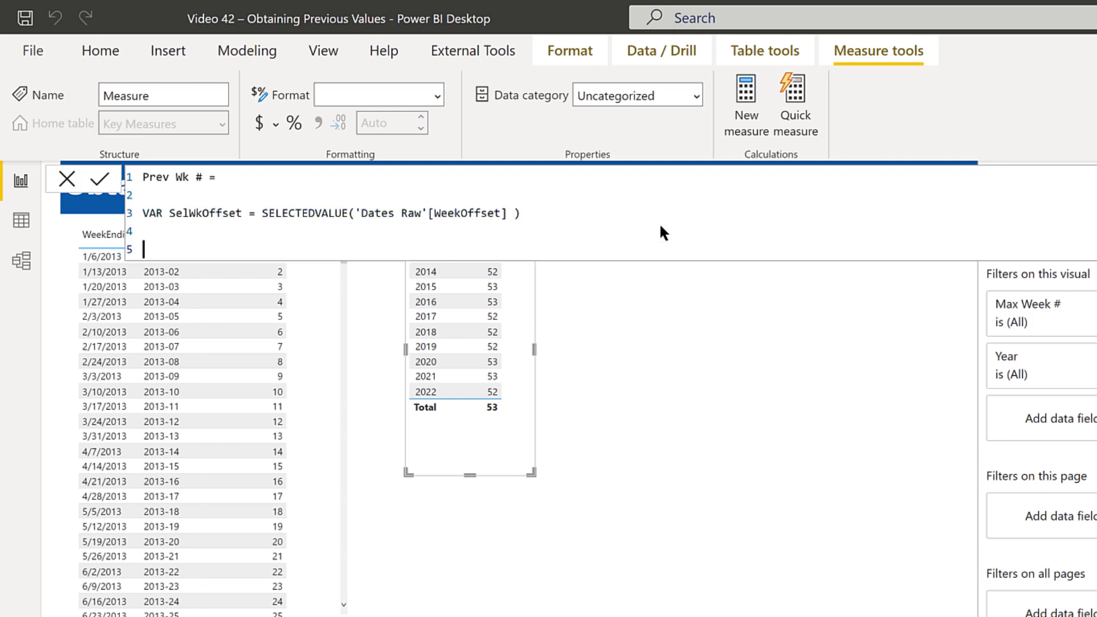
{"action": "type", "text": "VAR Result ="}
{"action": "key", "text": "Return"}
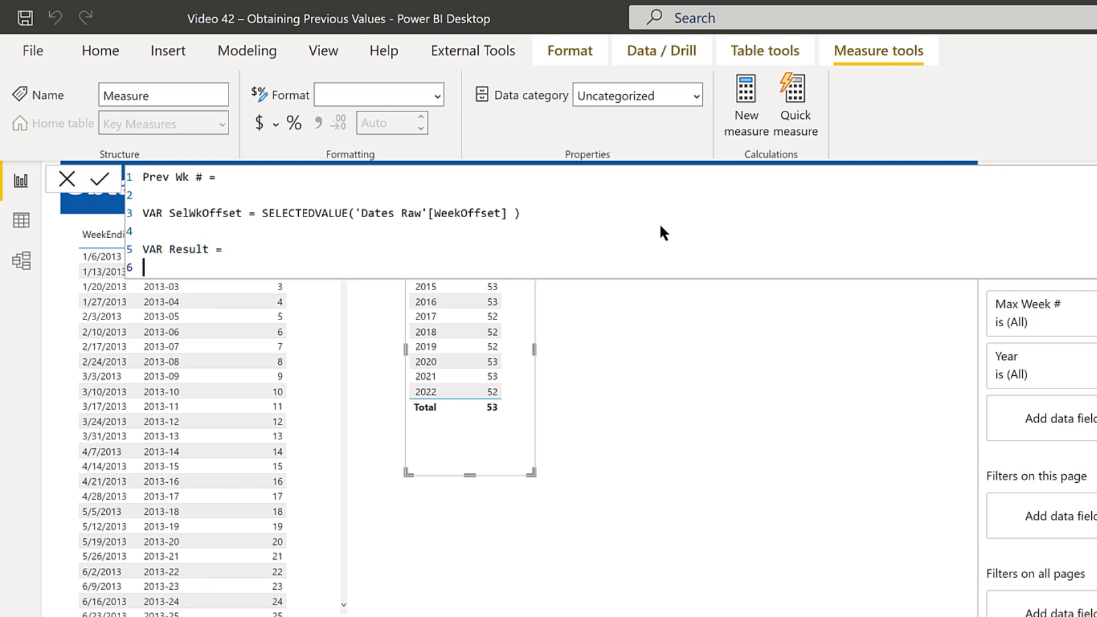
- Begin Result with CALCULATE(MAX('Dates Raw'[ISO Weeknumber]),
{"action": "type", "text": "Calc"}
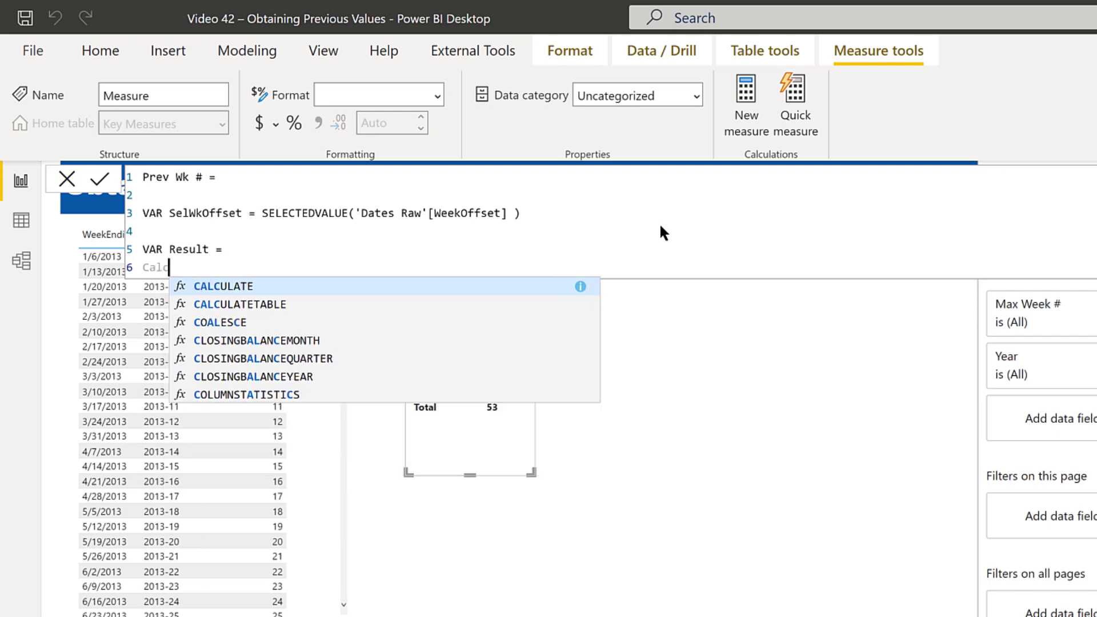
{"action": "key", "text": "Tab"}
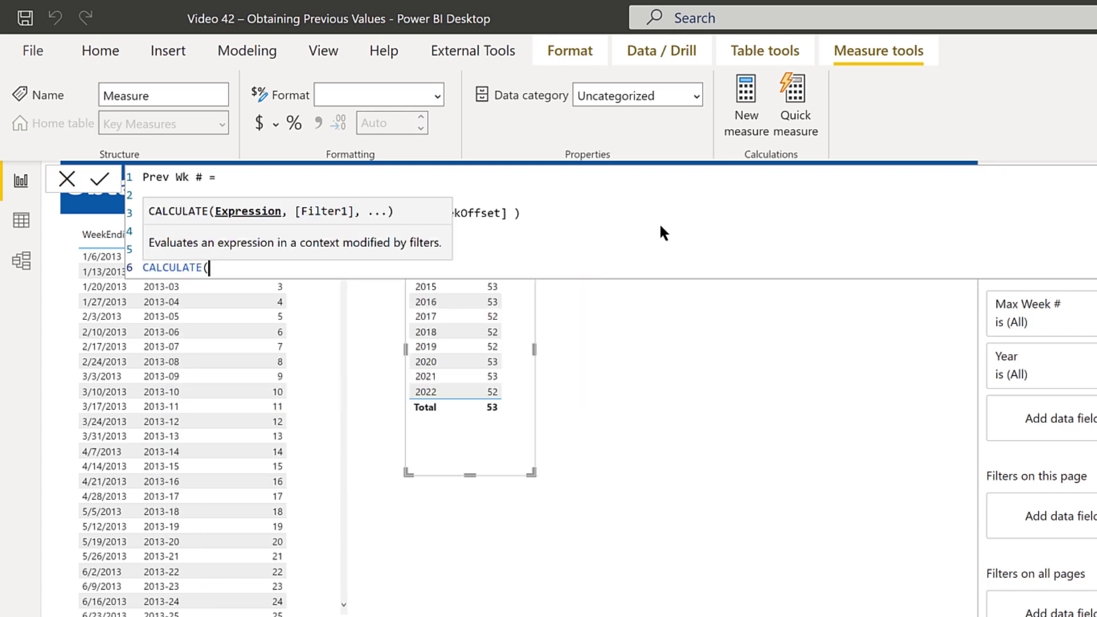
{"action": "key", "text": "shift+Return"}
{"action": "type", "text": "m"}
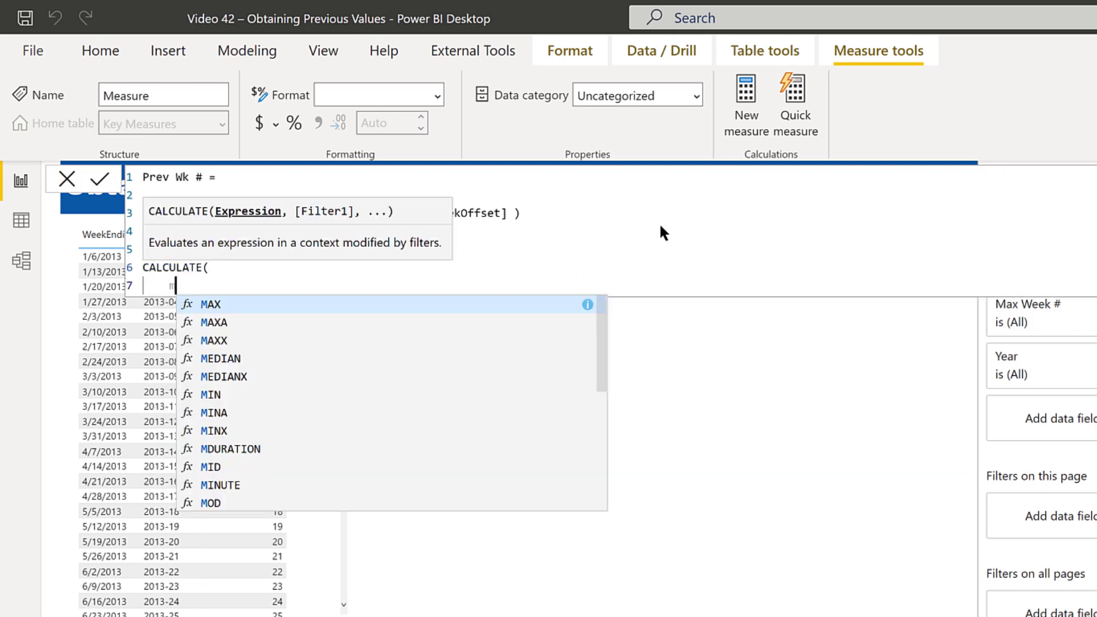
{"action": "type", "text": "ax"}
{"action": "key", "text": "Tab"}
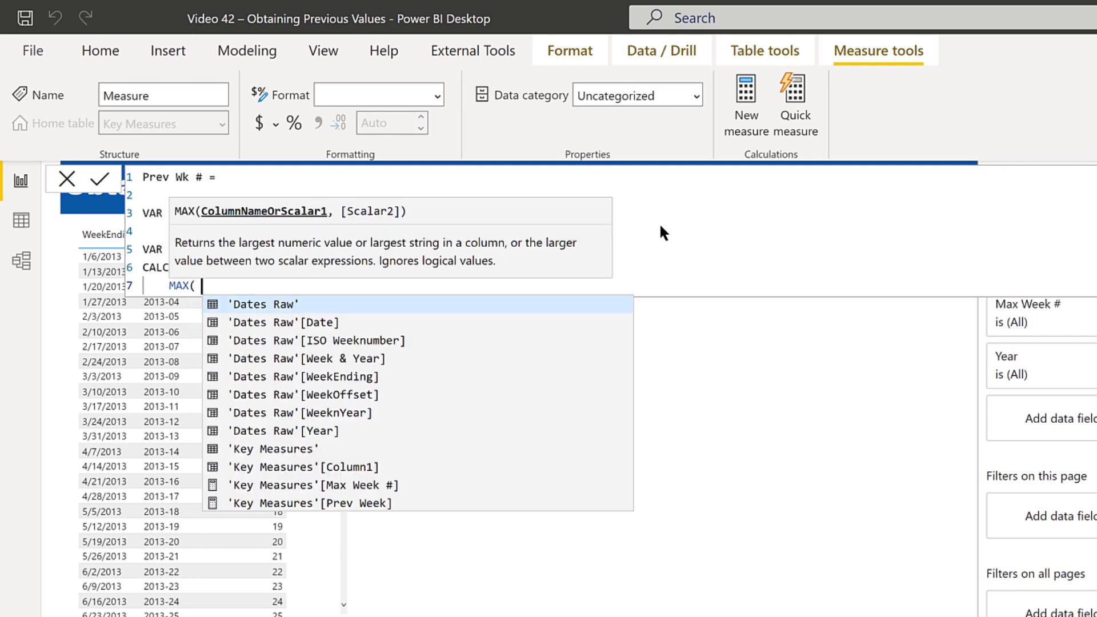
{"action": "type", "text": "iso"}
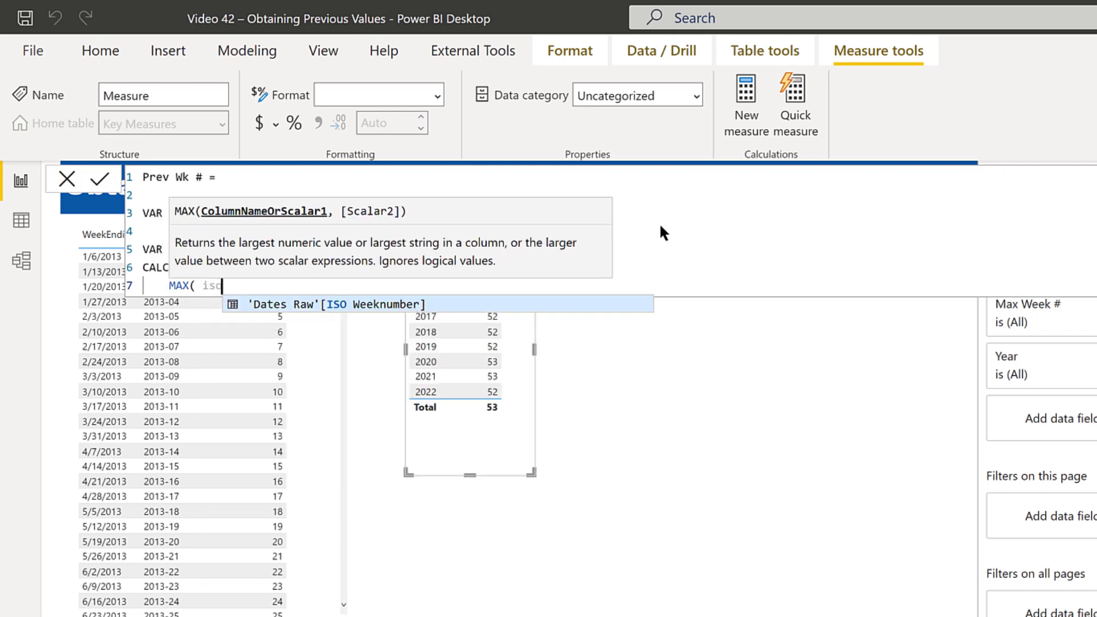
{"action": "key", "text": "Tab"}
{"action": "type", "text": ")"}
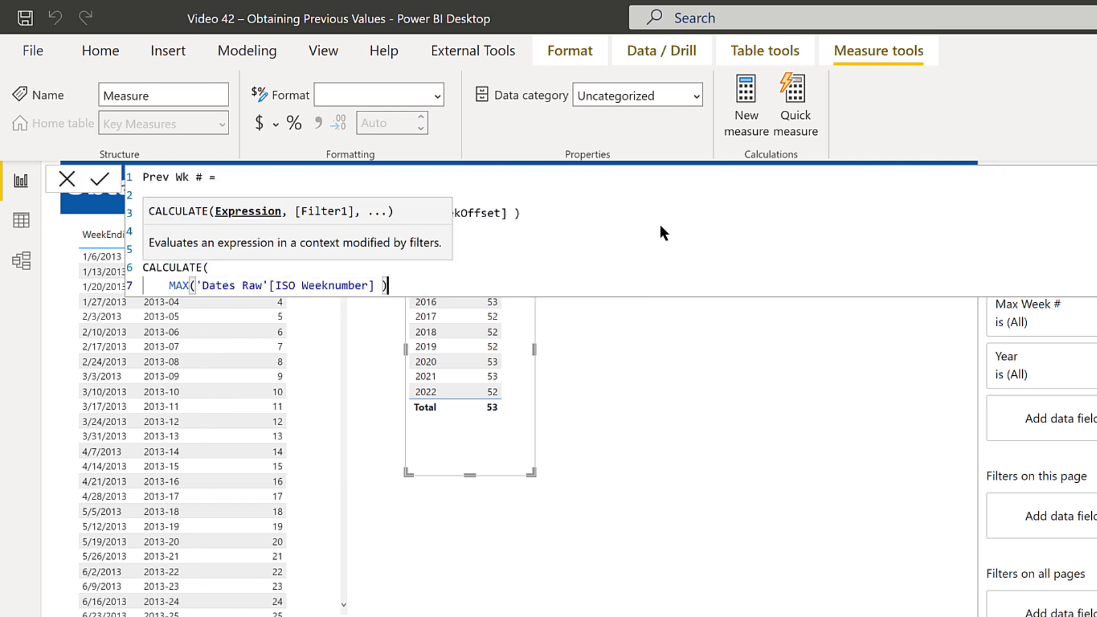
{"action": "type", "text": ","}
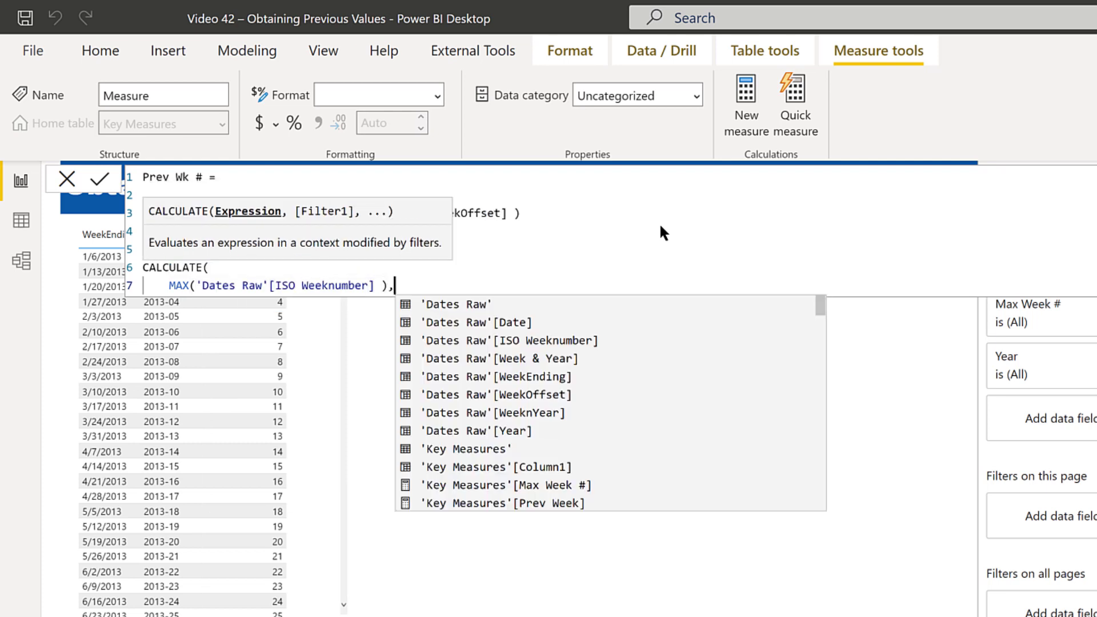
- Add the filter argument FILTER(ALL('Dates Raw'), on its own lines
{"action": "key", "text": "shift+Return"}
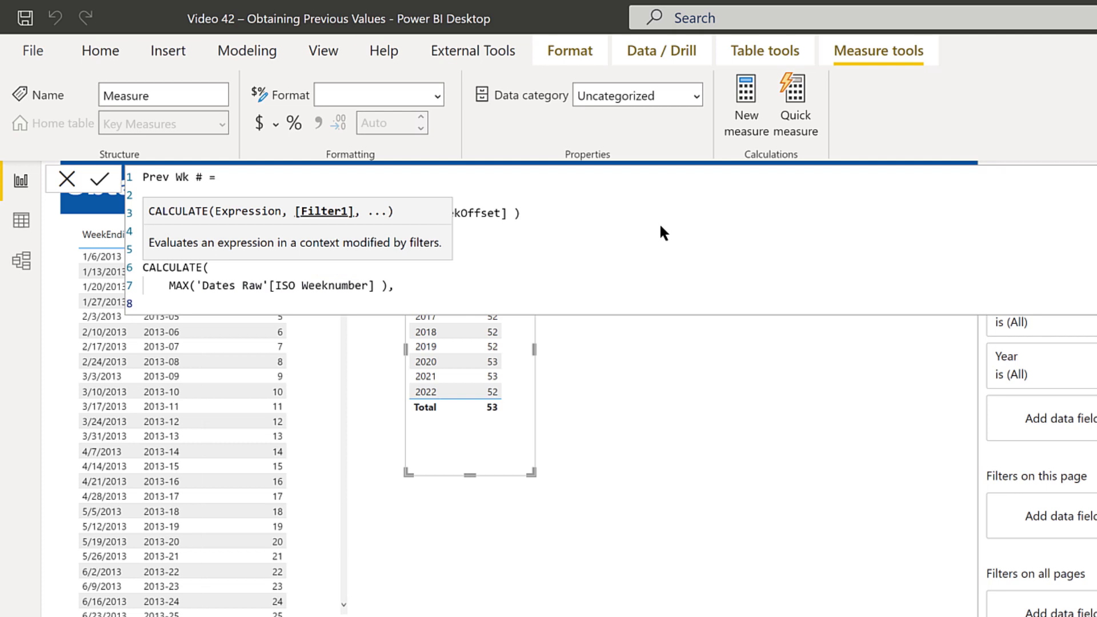
{"action": "type", "text": "fil"}
{"action": "key", "text": "Tab"}
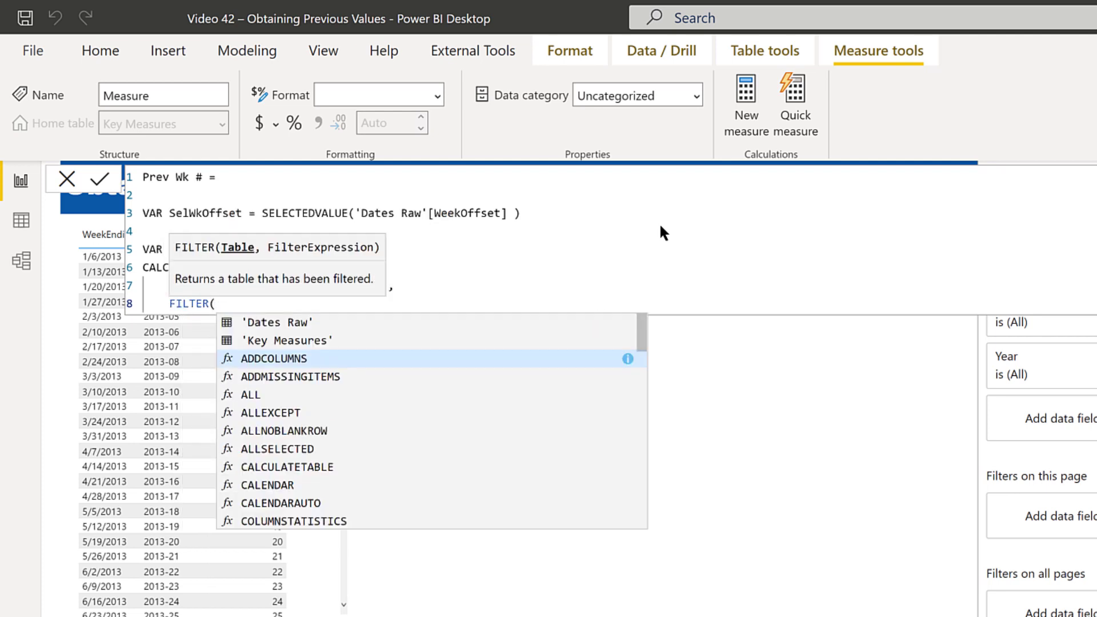
{"action": "key", "text": "shift+Return"}
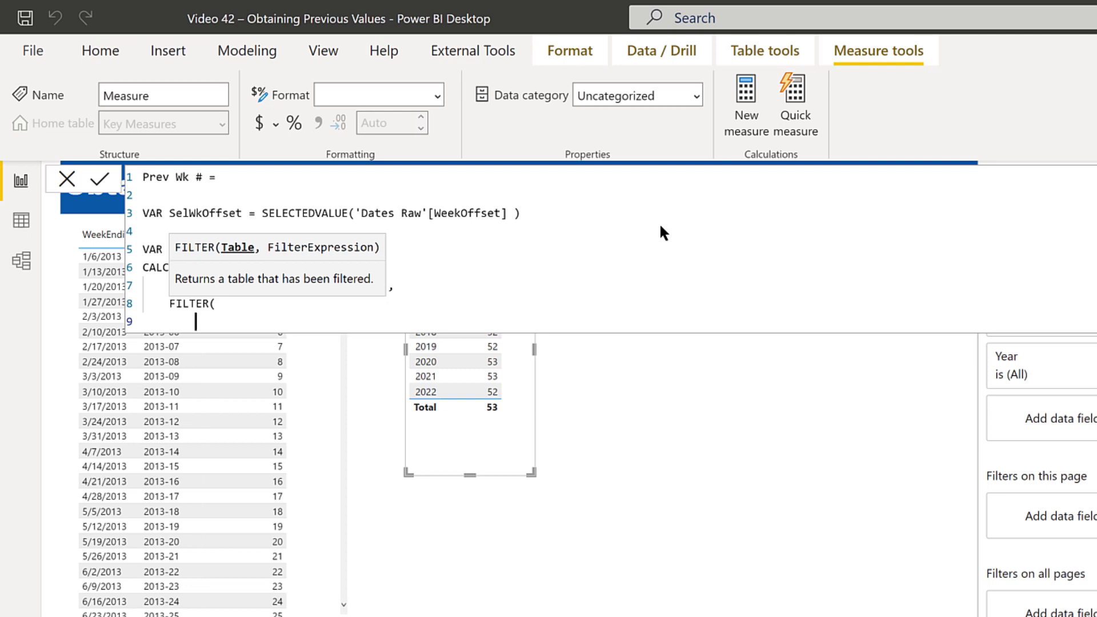
{"action": "type", "text": "all"}
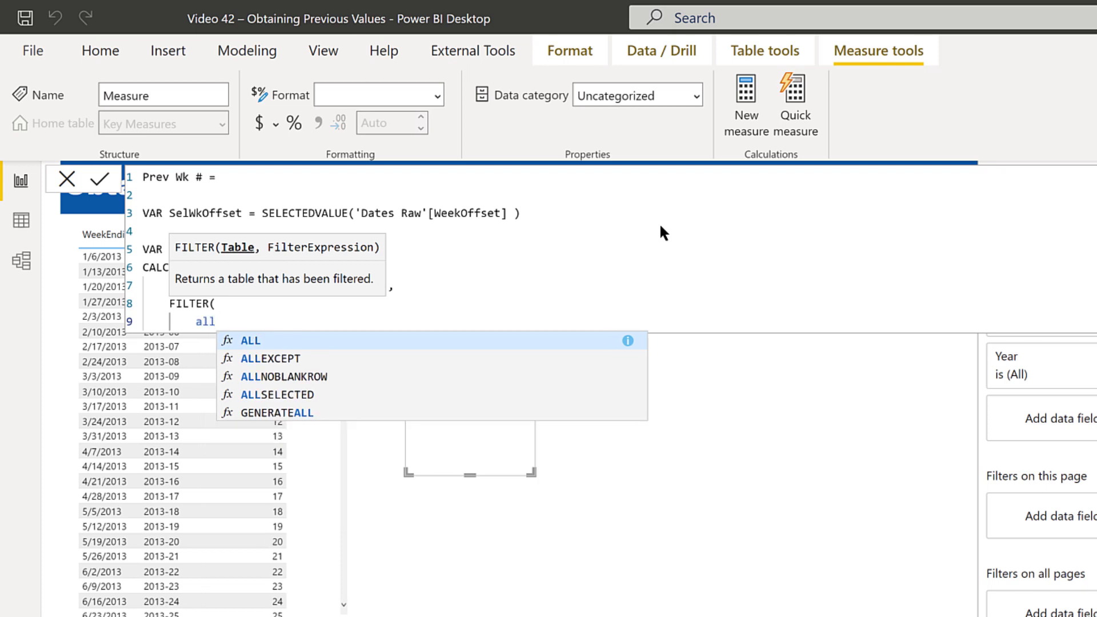
{"action": "key", "text": "Tab"}
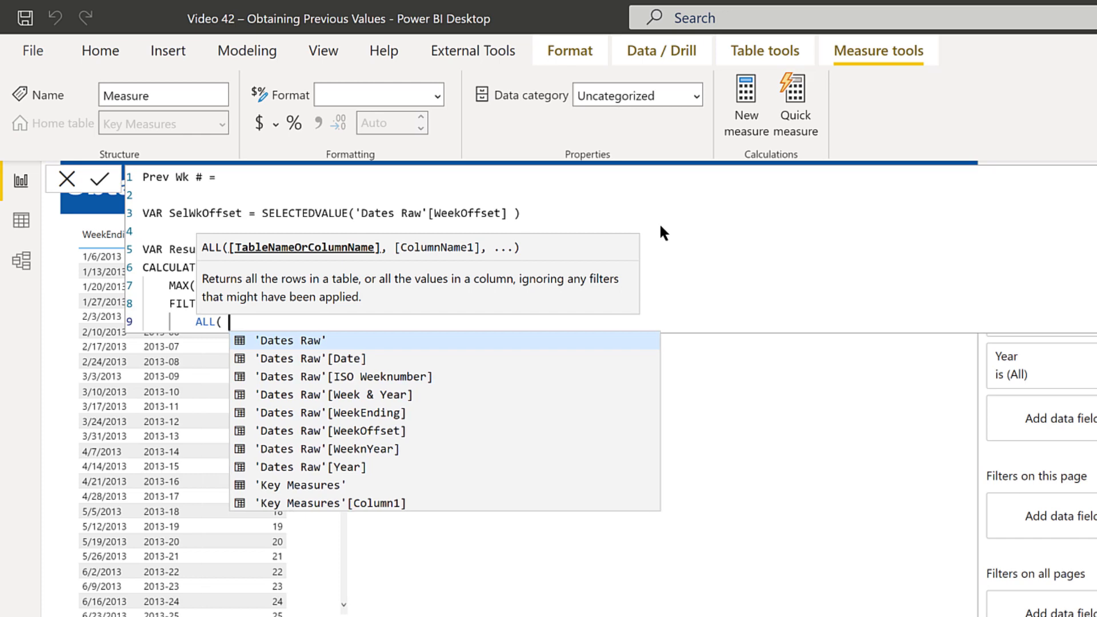
{"action": "key", "text": "BackSpace"}
{"action": "type", "text": "'Dates Raw'"}
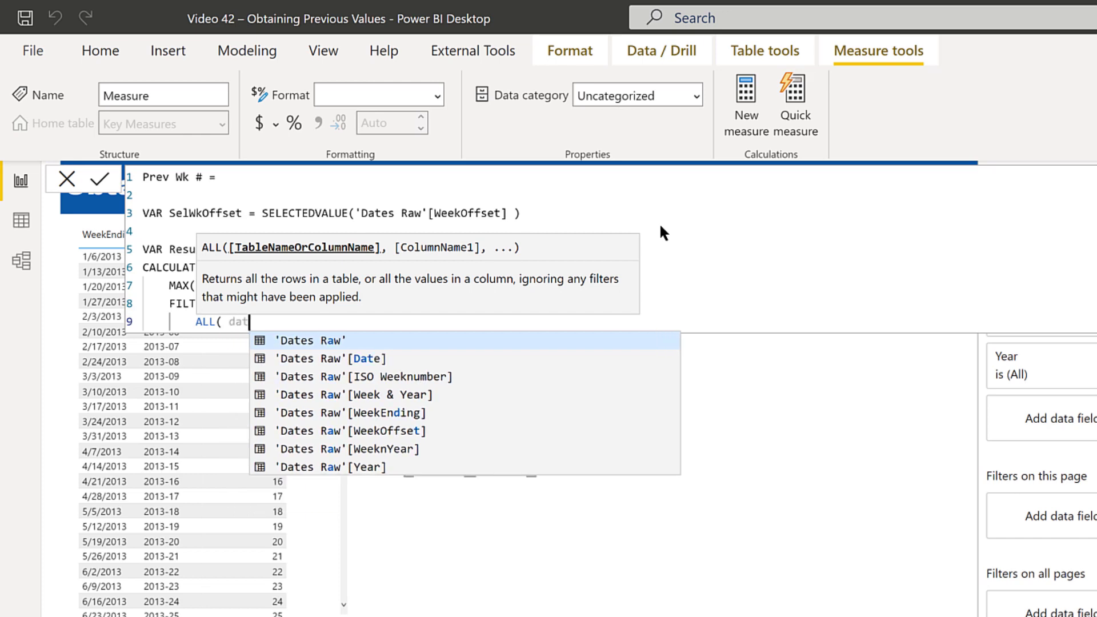
{"action": "type", "text": " )"}
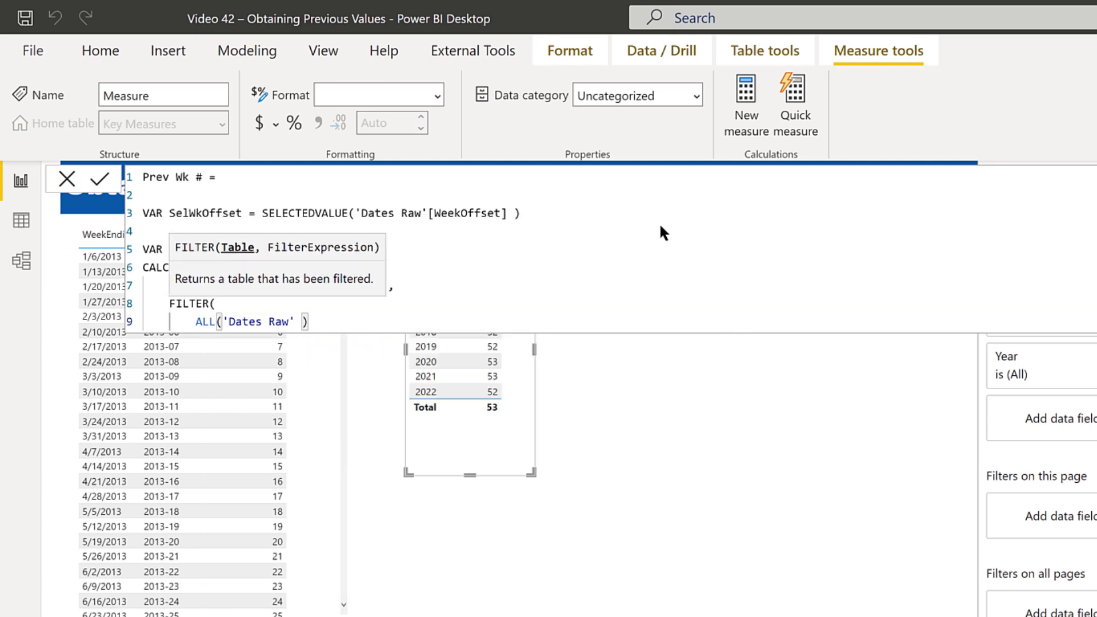
{"action": "type", "text": ","}
{"action": "key", "text": "Return"}
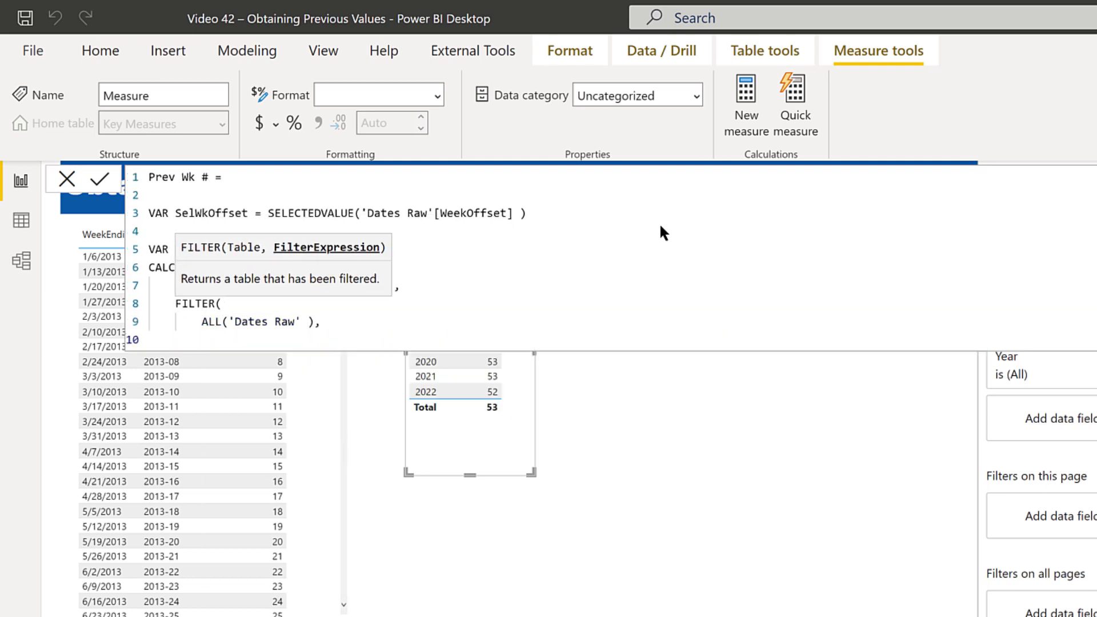
- Write the filter condition 'Dates Raw'[WeekOffset] = SelWkOffset - 1
{"action": "type", "text": "week"}
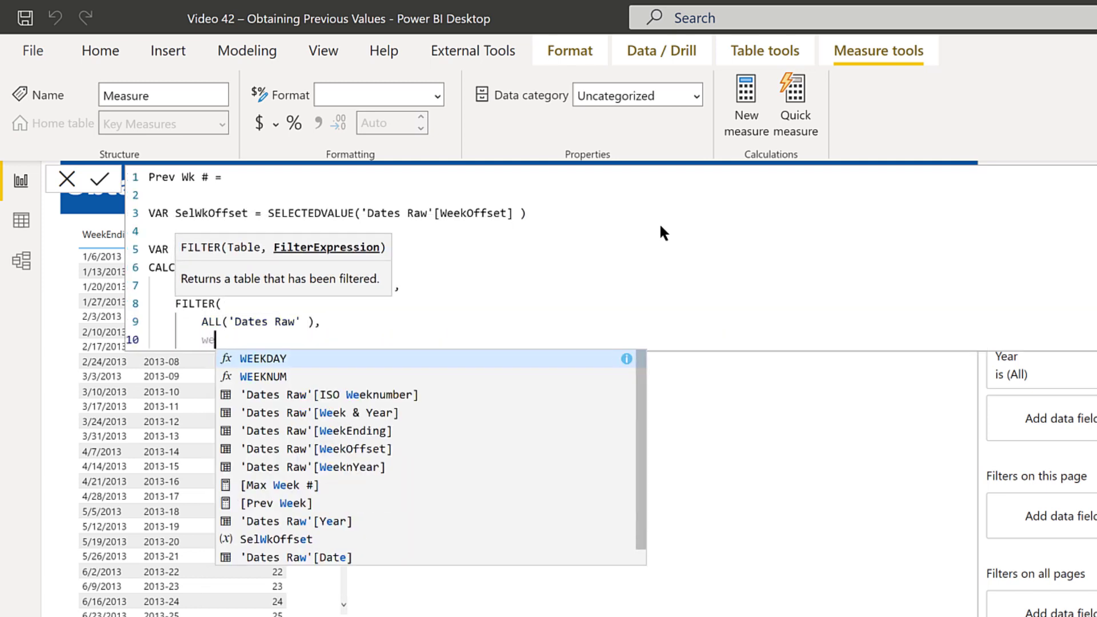
{"action": "key", "text": "Down"}
{"action": "key", "text": "Down"}
{"action": "key", "text": "Down"}
{"action": "key", "text": "Down"}
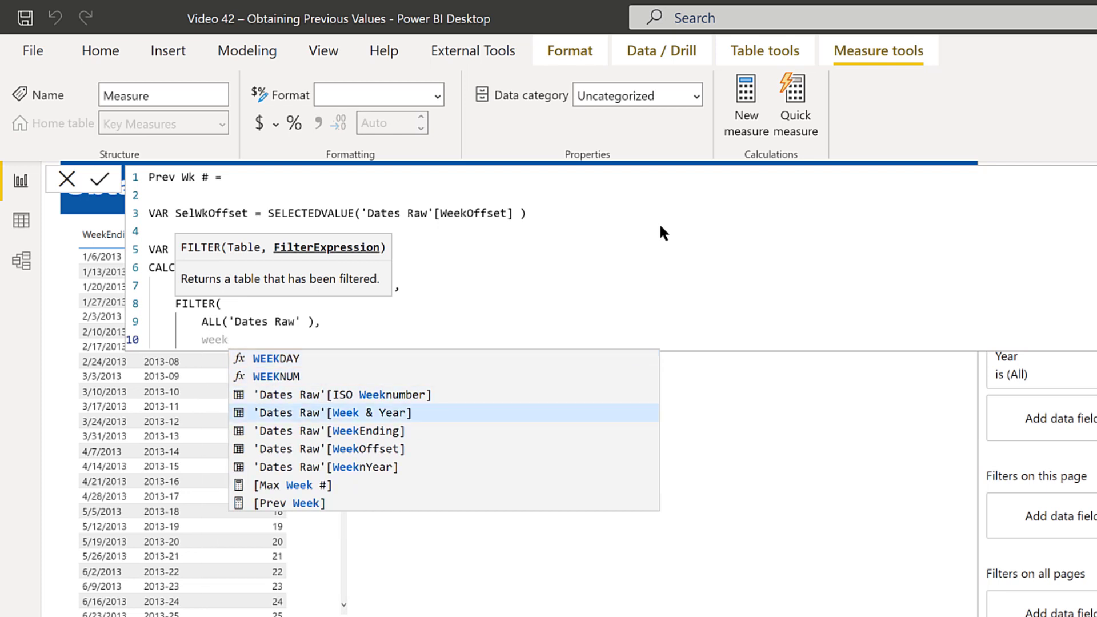
{"action": "key", "text": "Down"}
{"action": "key", "text": "Tab"}
{"action": "type", "text": "= "}
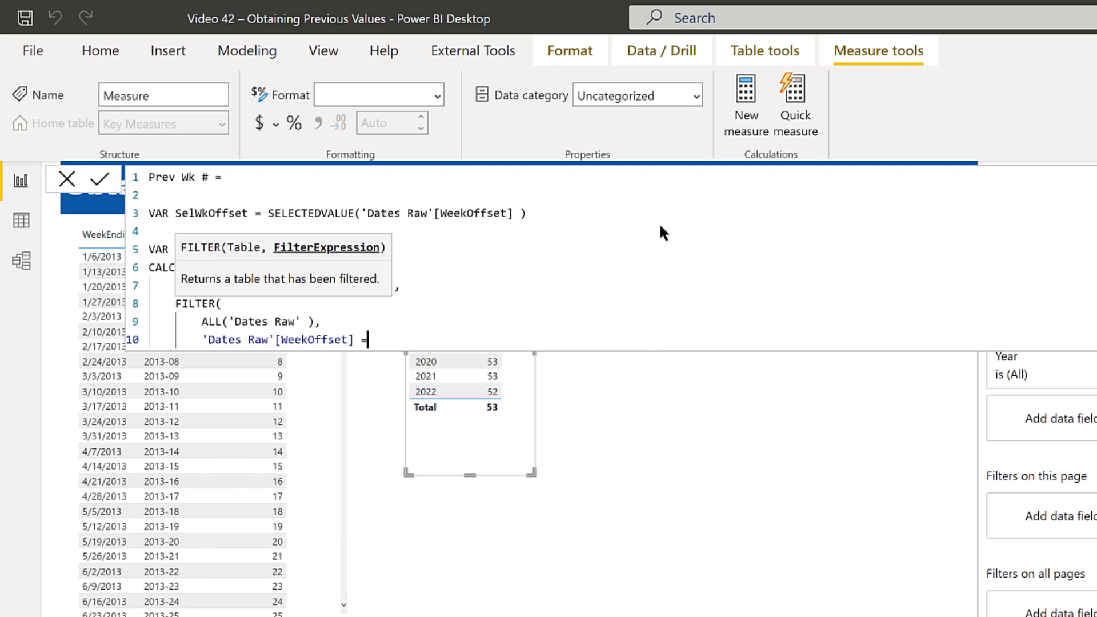
{"action": "type", "text": "sel"}
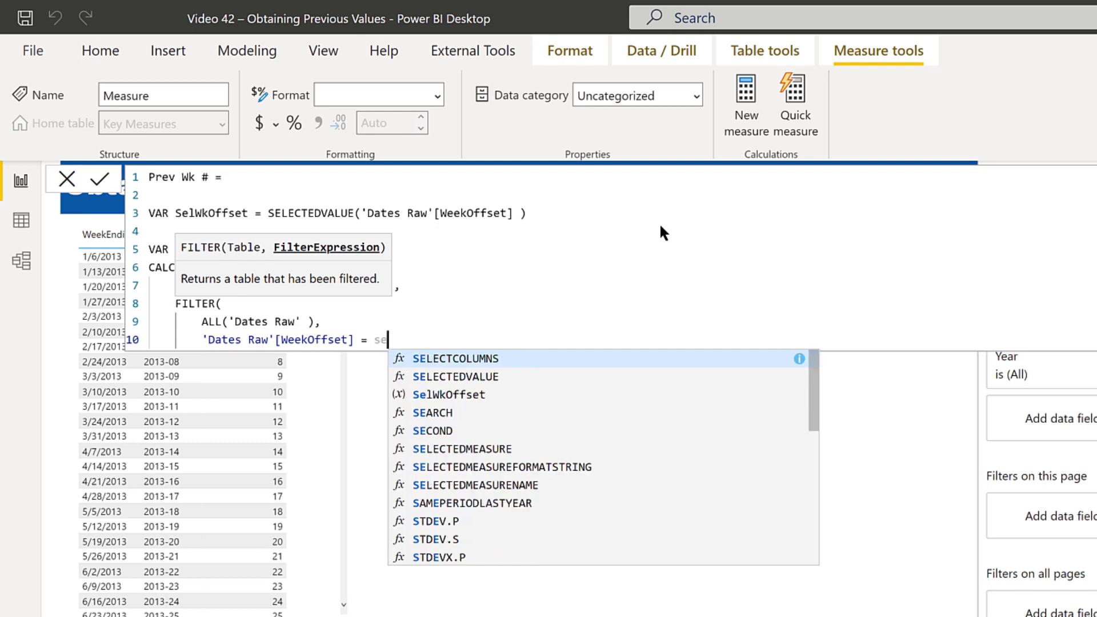
{"action": "key", "text": "Down"}
{"action": "key", "text": "Down"}
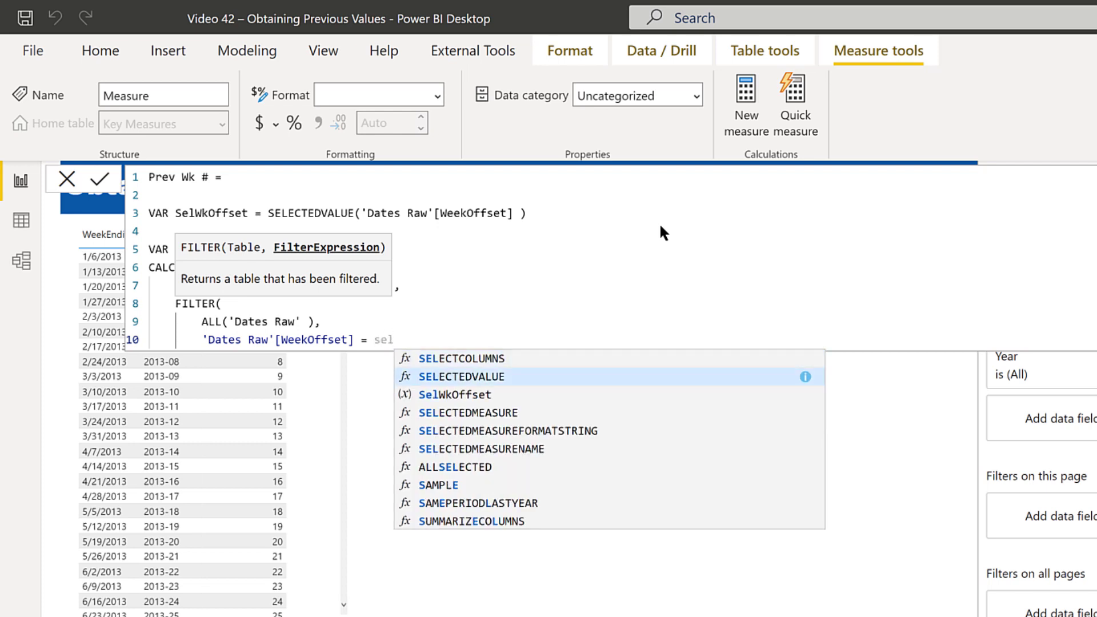
{"action": "key", "text": "Tab"}
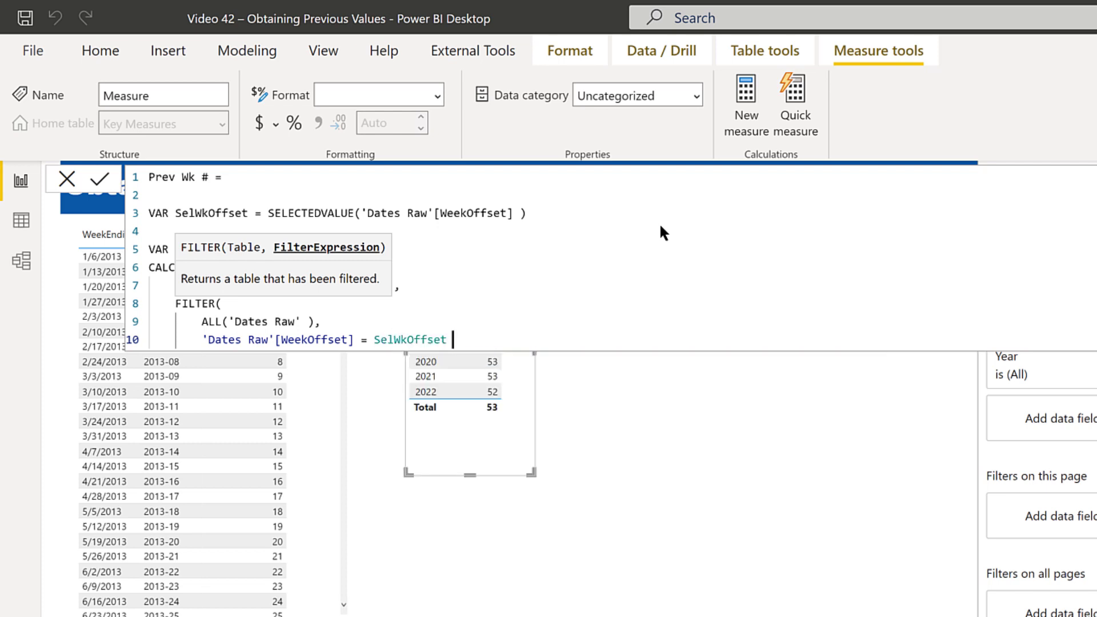
{"action": "type", "text": "- 1"}
- Close the FILTER and CALCULATE parentheses and end the formula with RETURN Result
{"action": "key", "text": "Return"}
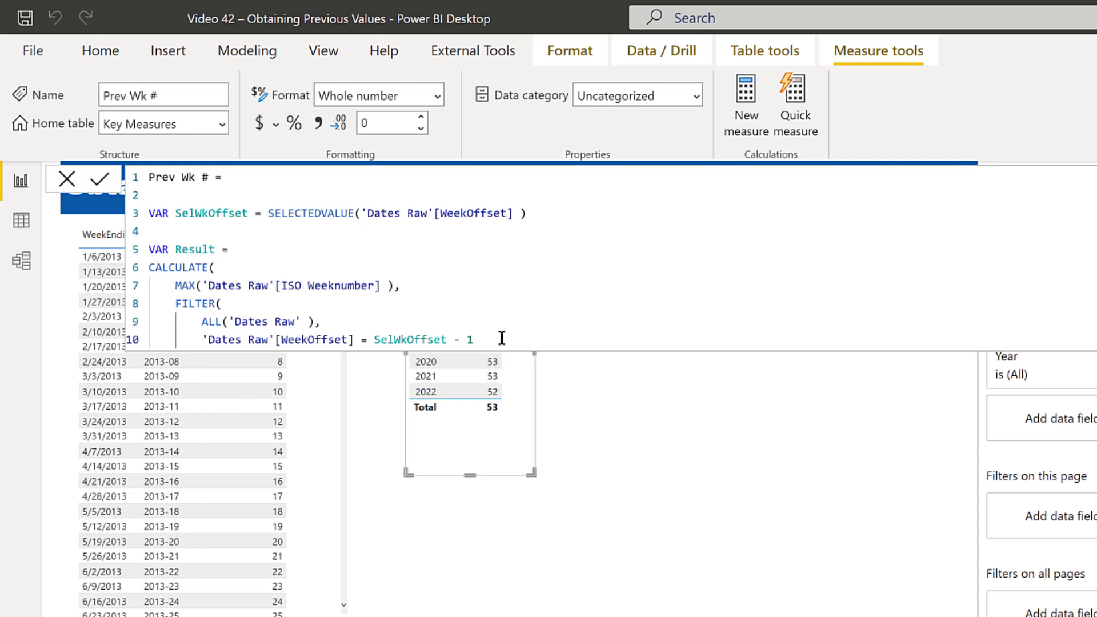
{"action": "key", "text": "shift+Return"}
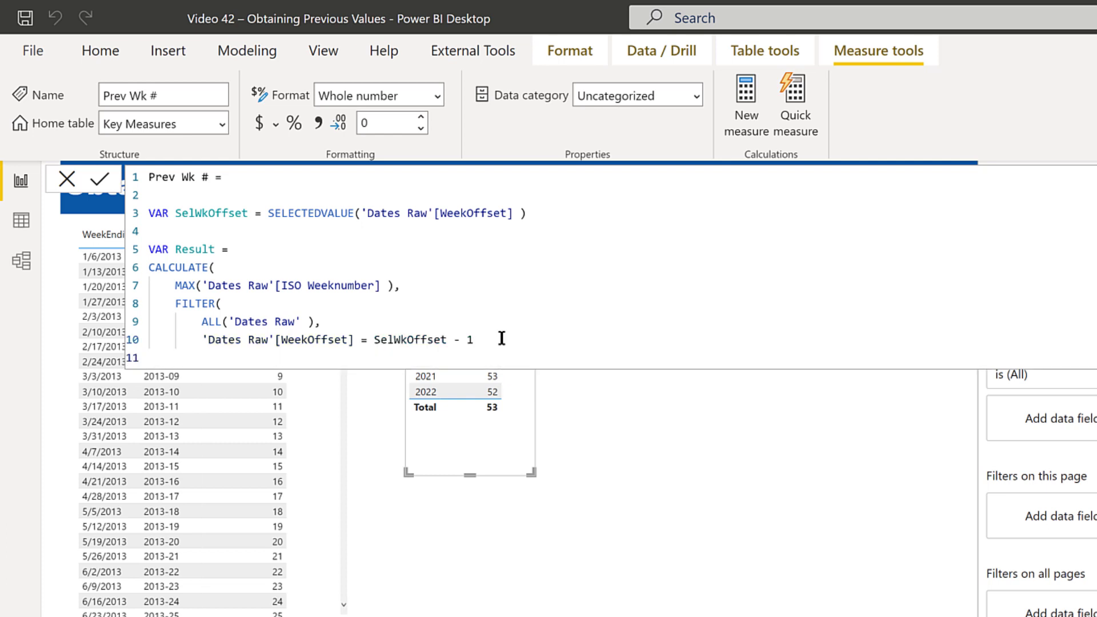
{"action": "key", "text": "BackSpace"}
{"action": "type", "text": ")"}
{"action": "key", "text": "Return"}
{"action": "key", "text": "BackSpace"}
{"action": "type", "text": ")"}
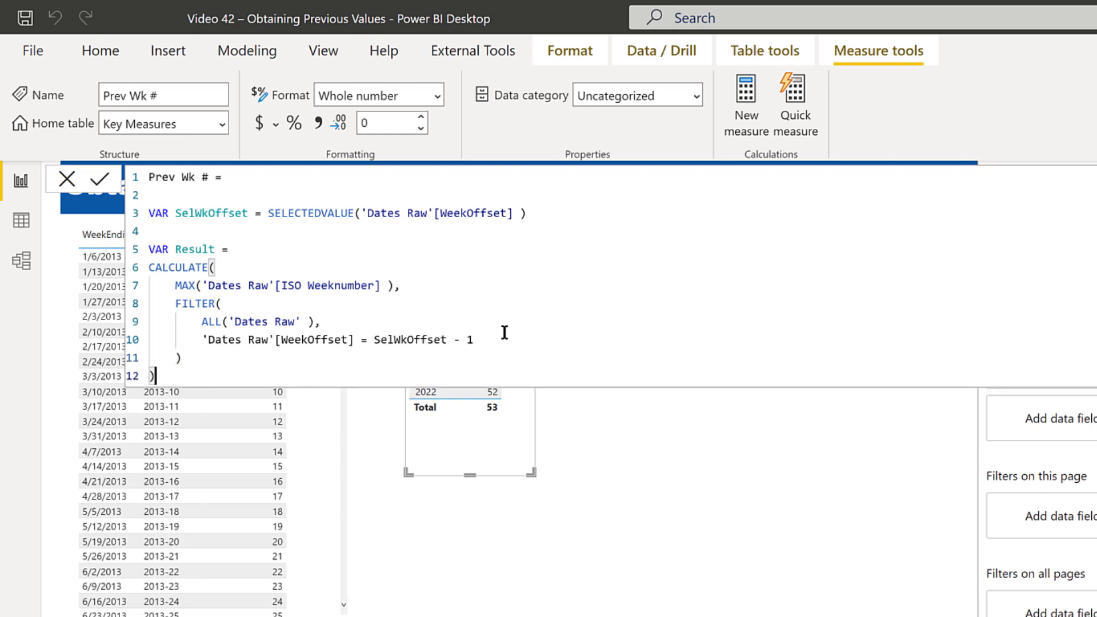
{"action": "key", "text": "Return"}
{"action": "key", "text": "Return"}
{"action": "type", "text": "R"}
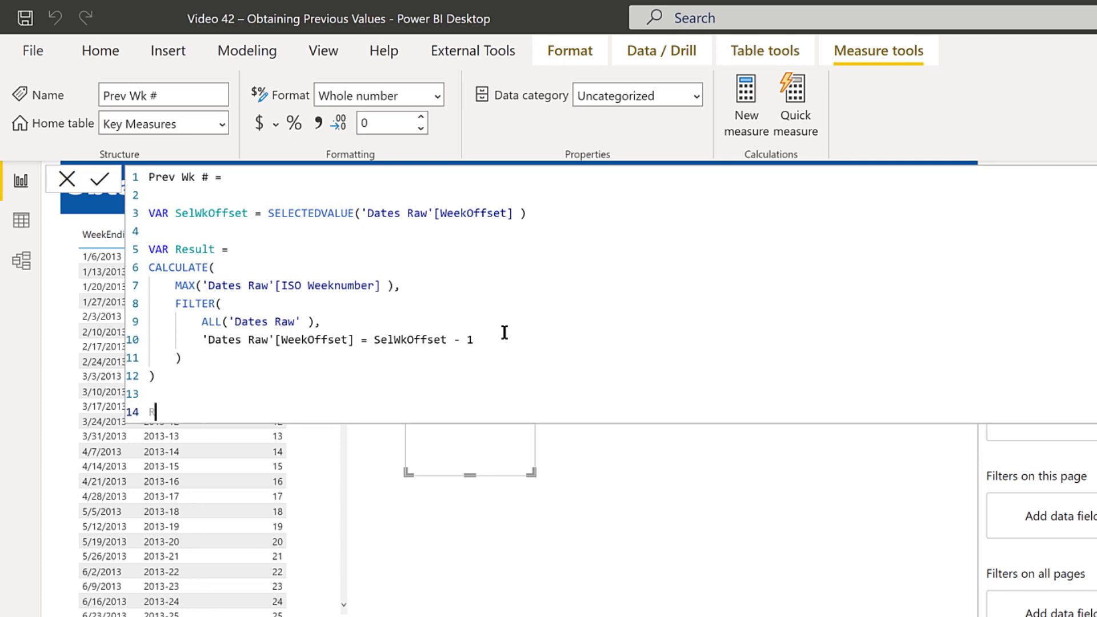
{"action": "type", "text": "ETURN Res"}
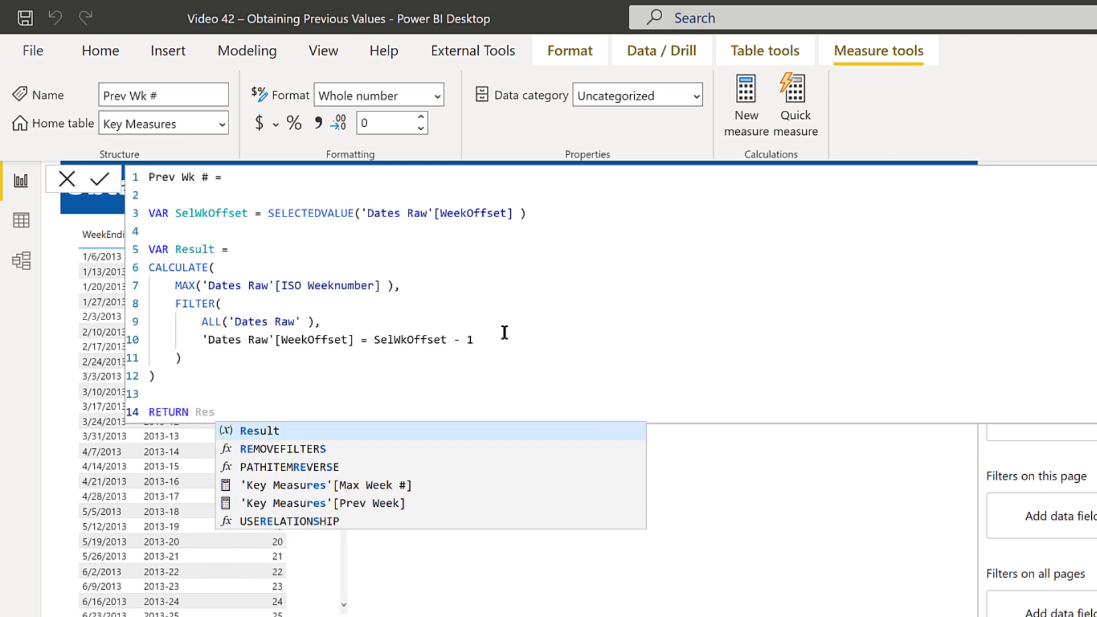
{"action": "type", "text": "ult"}
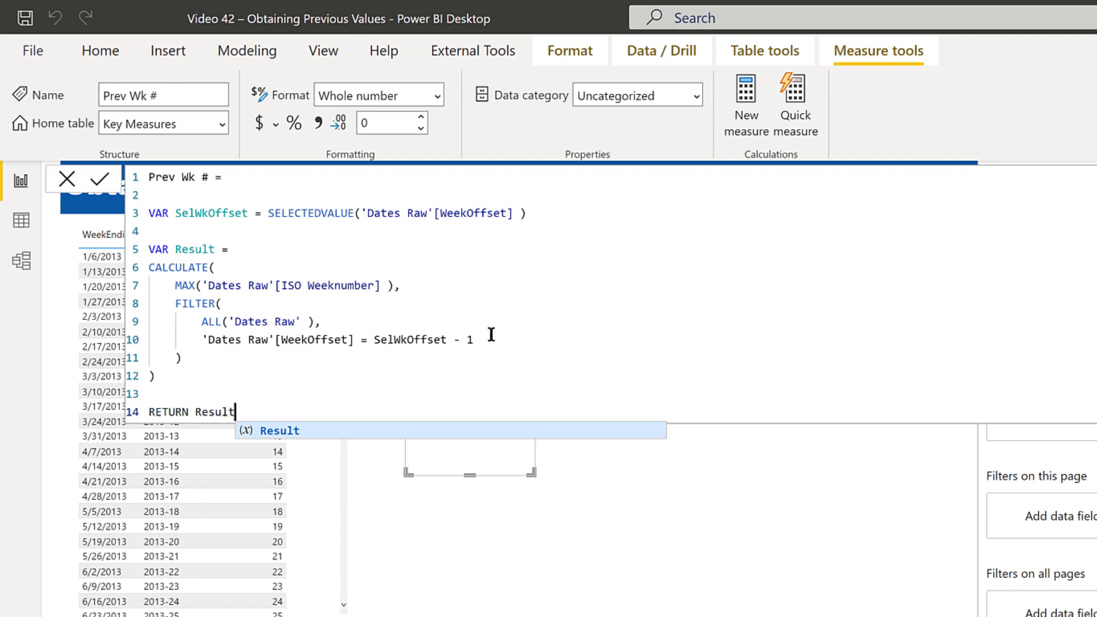
- Commit the Prev Wk # measure and delete the Year by Max Week # table
{"action": "left_click", "coordinate": [100, 177]}
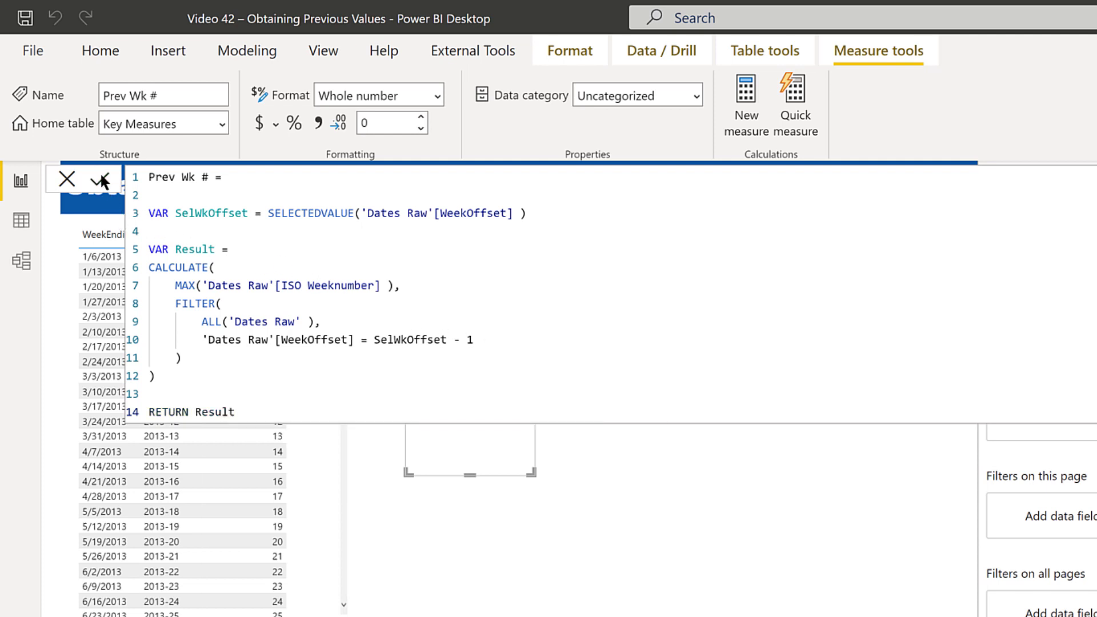
{"action": "left_click", "coordinate": [66, 180]}
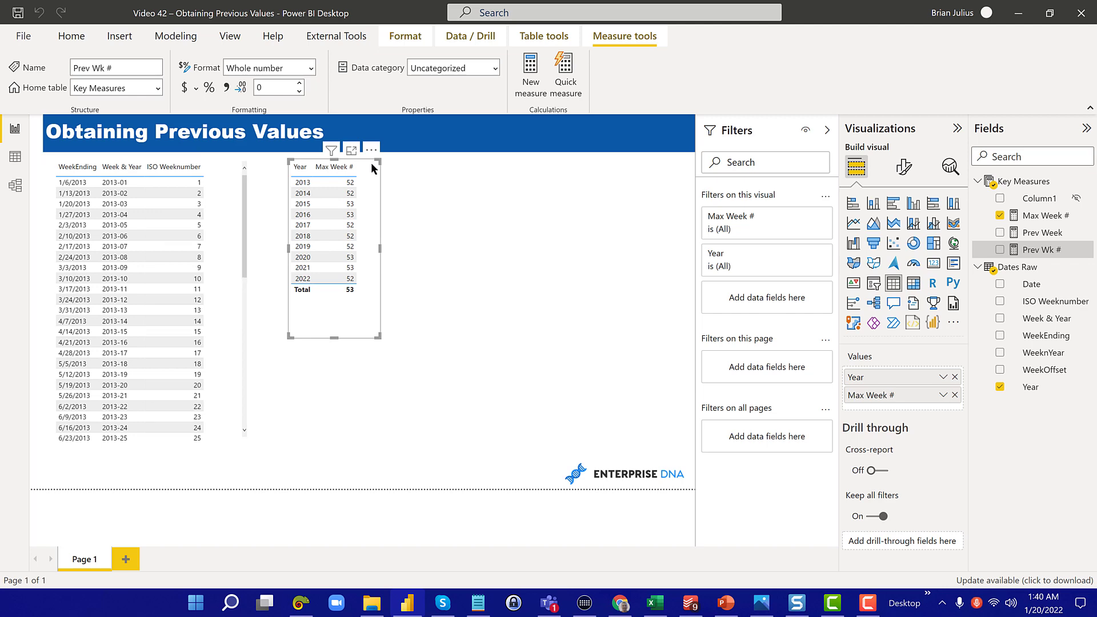
{"action": "key", "text": "Delete"}
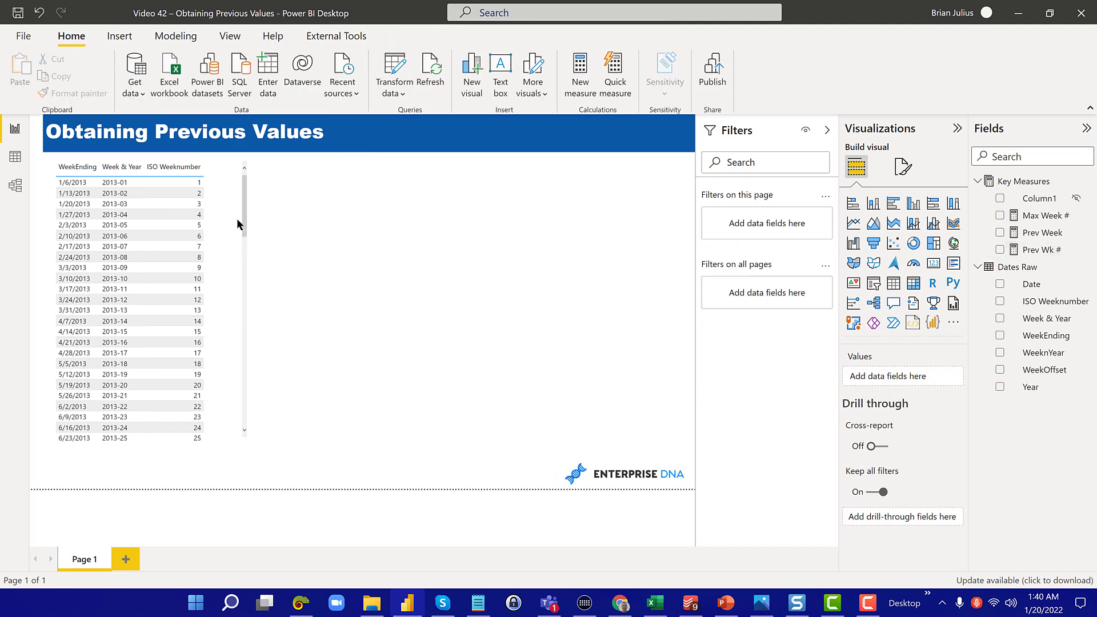
- Widen the weekly table visual and add the Prev Wk # measure as a column
{"action": "left_click", "coordinate": [239, 222]}
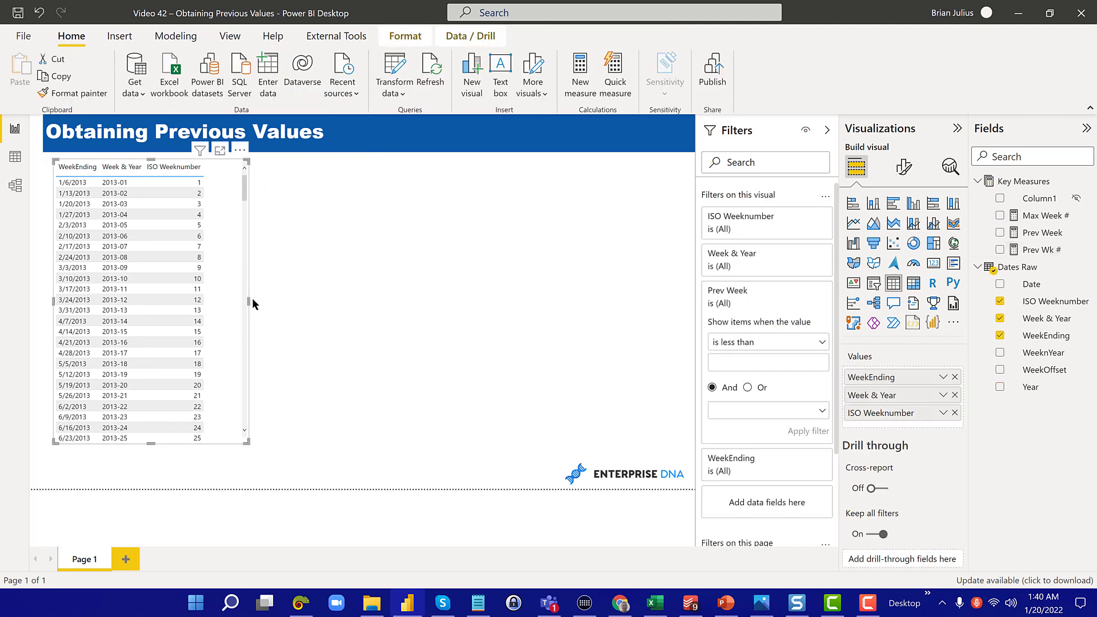
{"action": "left_click_drag", "start_coordinate": [250, 301], "coordinate": [361, 289]}
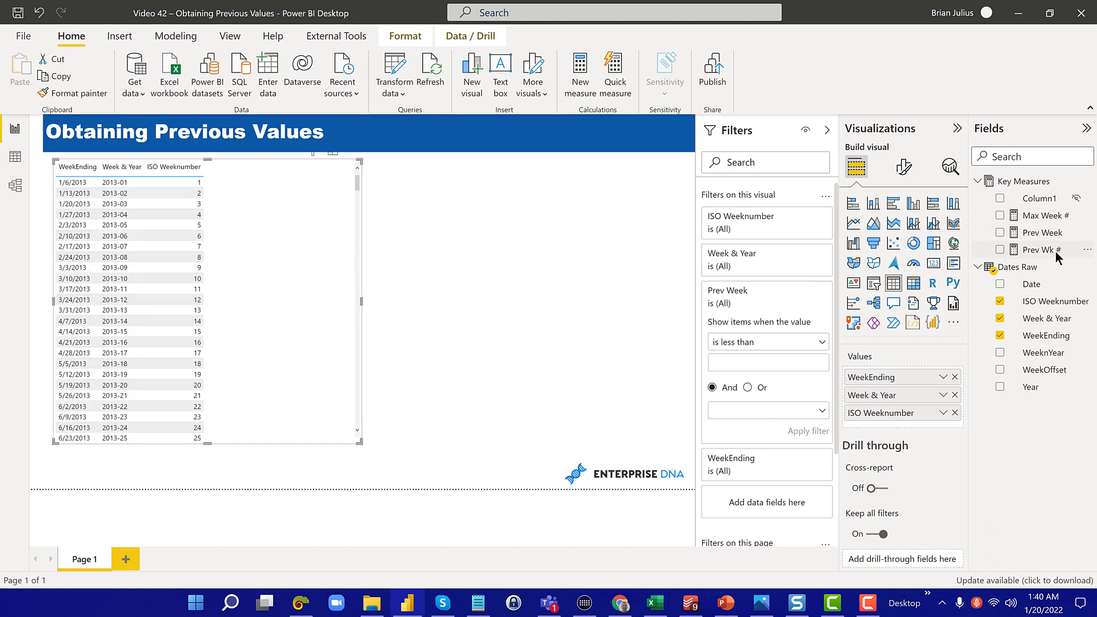
{"action": "left_click_drag", "start_coordinate": [1044, 250], "coordinate": [311, 290]}
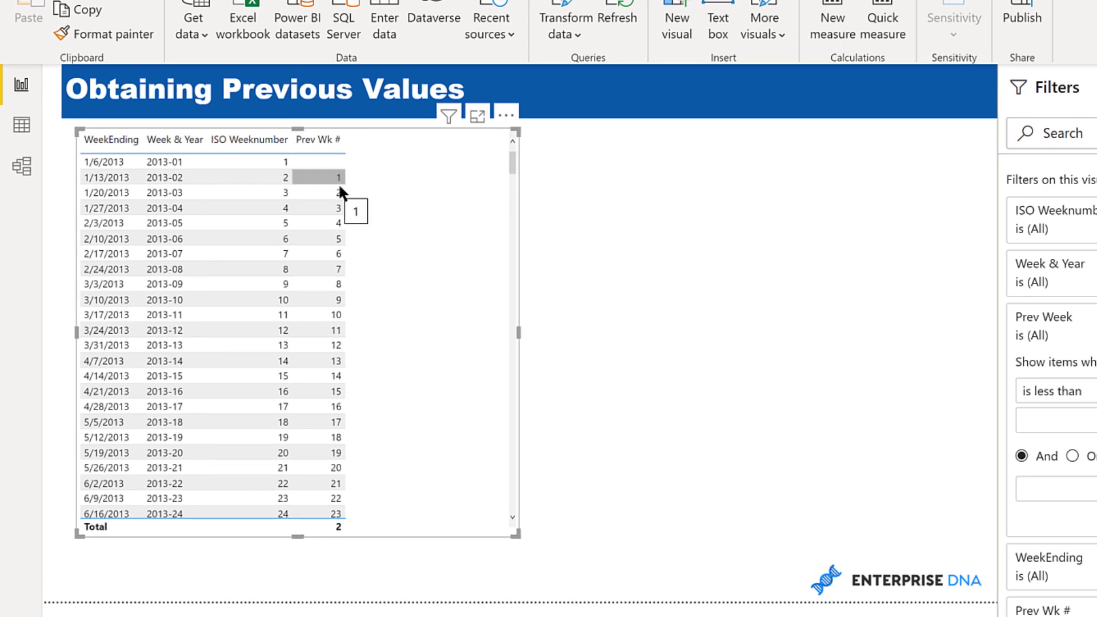
{"action": "scroll", "coordinate": [372, 262], "scroll_direction": "down", "scroll_amount": 15}
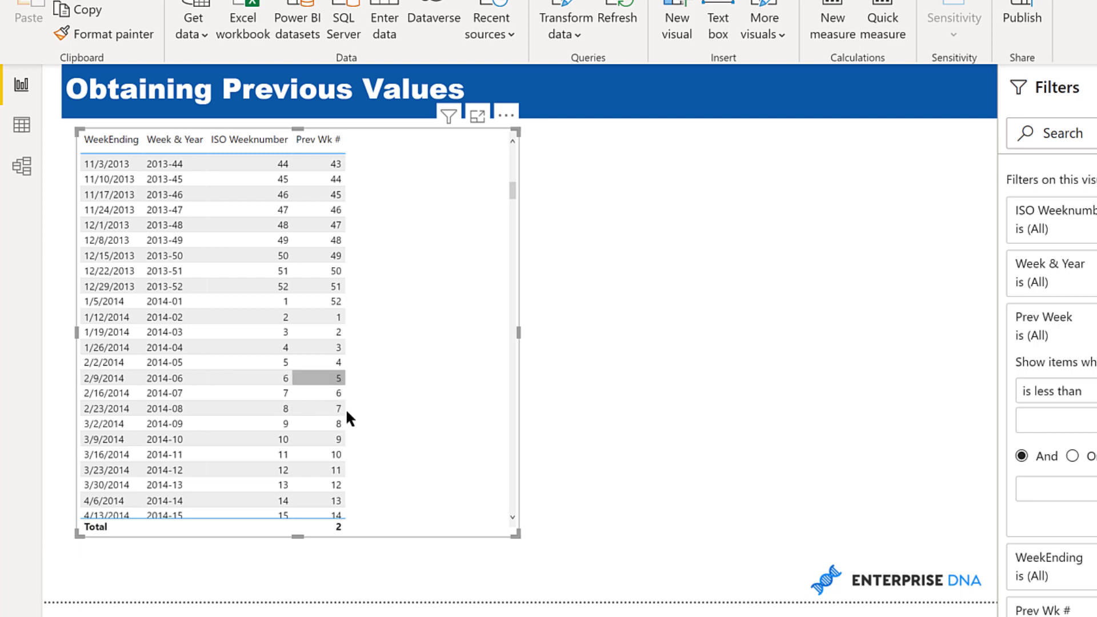
{"action": "scroll", "coordinate": [371, 417], "scroll_direction": "down", "scroll_amount": 8}
{"action": "scroll", "coordinate": [371, 416], "scroll_direction": "down", "scroll_amount": 8}
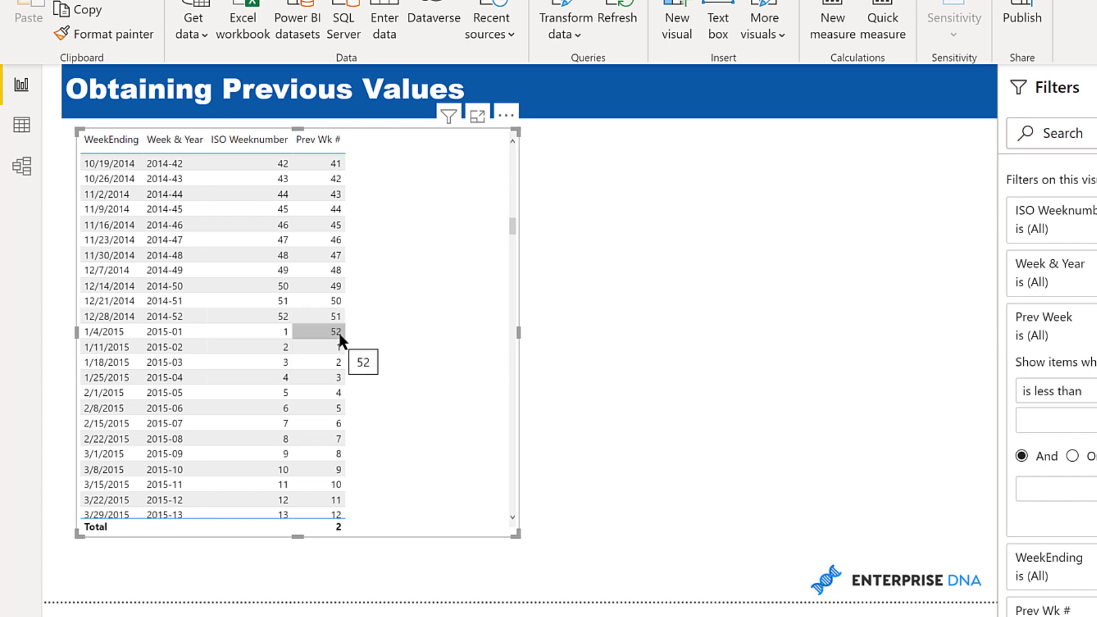
{"action": "scroll", "coordinate": [340, 331], "scroll_direction": "down", "scroll_amount": 20}
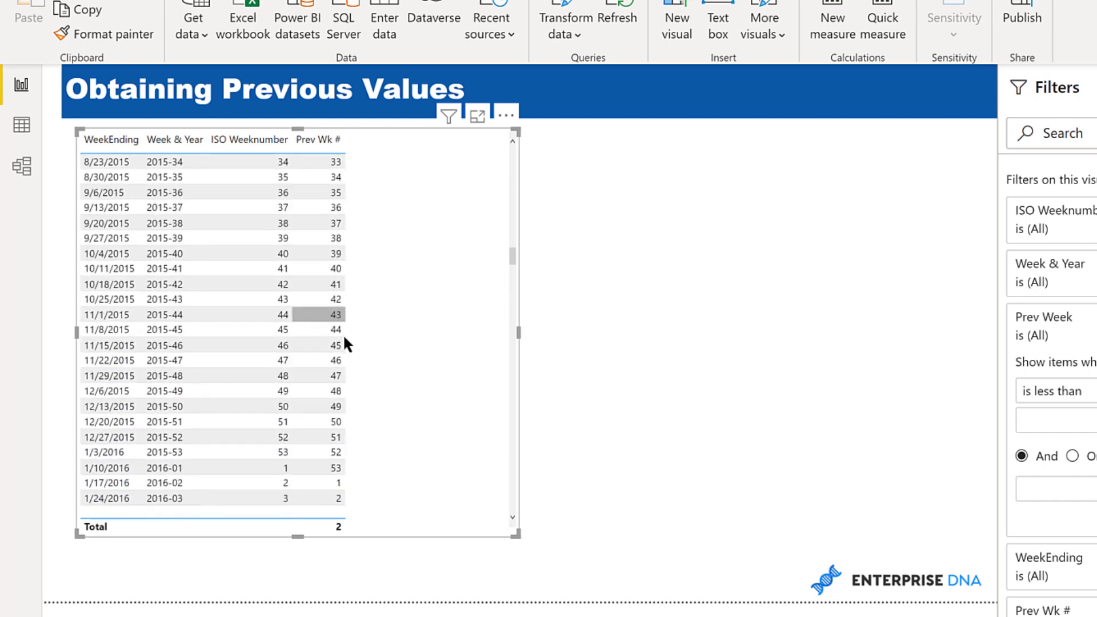
{"action": "scroll", "coordinate": [344, 341], "scroll_direction": "down", "scroll_amount": 15}
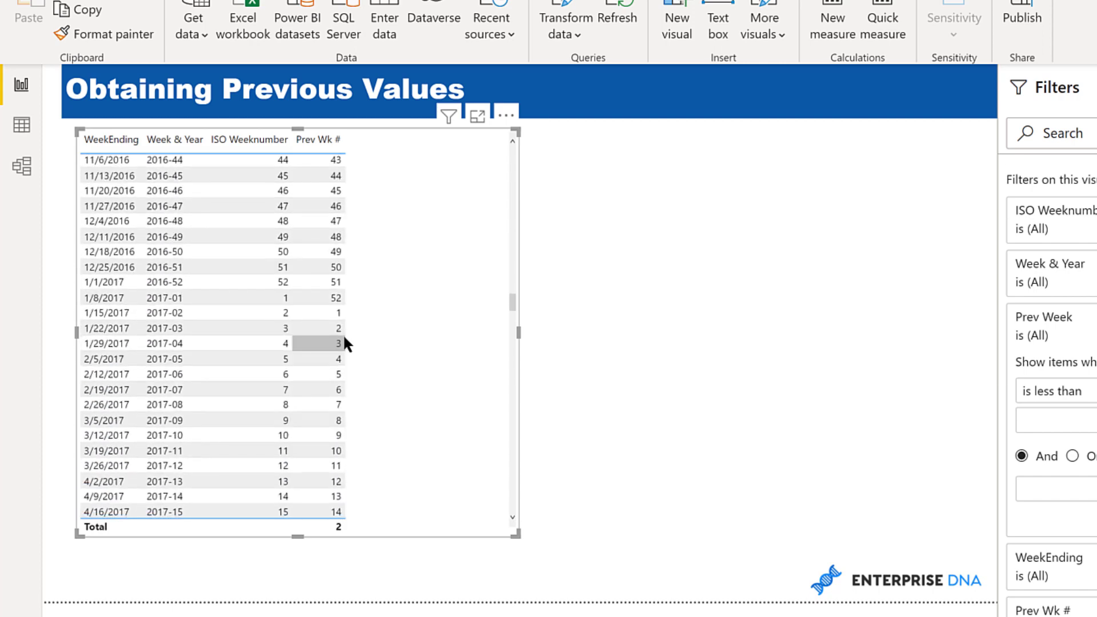
{"action": "scroll", "coordinate": [345, 342], "scroll_direction": "down", "scroll_amount": 18}
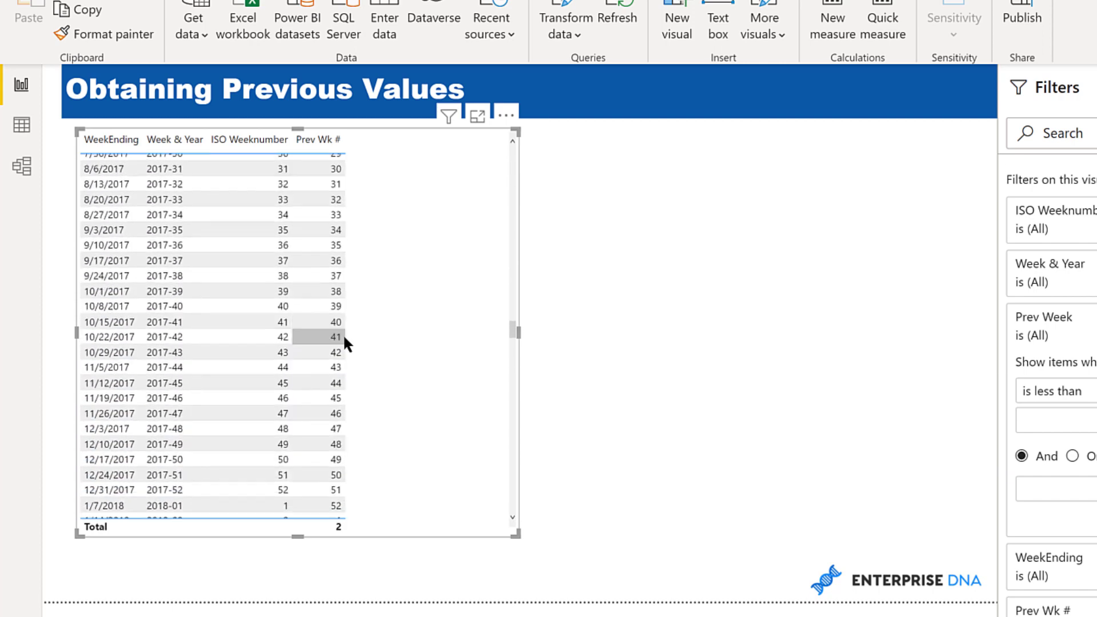
{"action": "scroll", "coordinate": [344, 342], "scroll_direction": "down", "scroll_amount": 7}
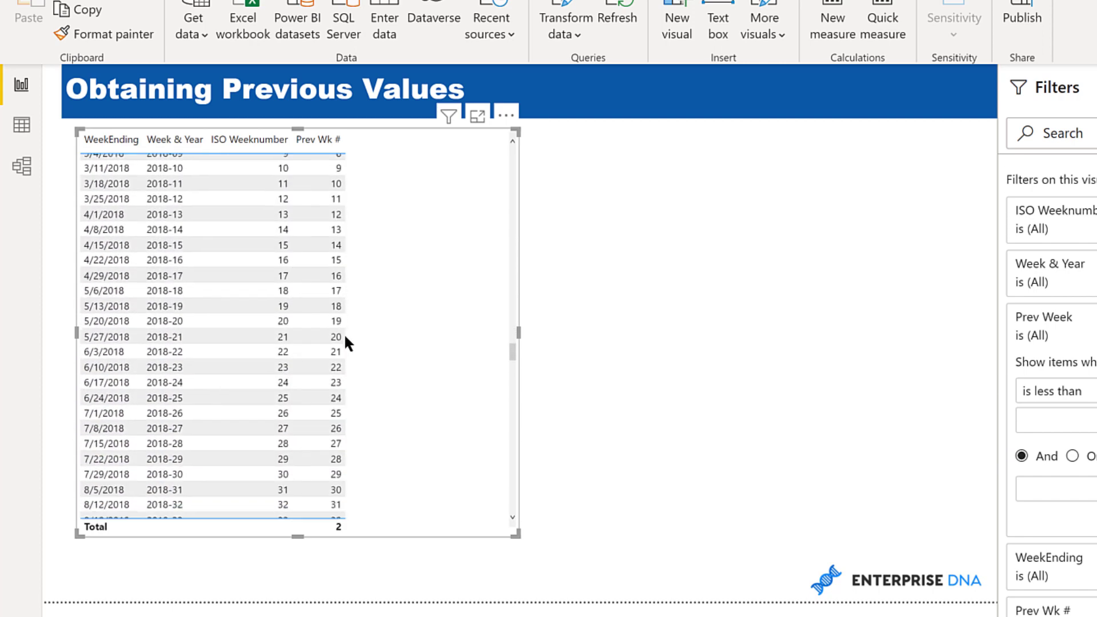
{"action": "scroll", "coordinate": [345, 340], "scroll_direction": "down", "scroll_amount": 14}
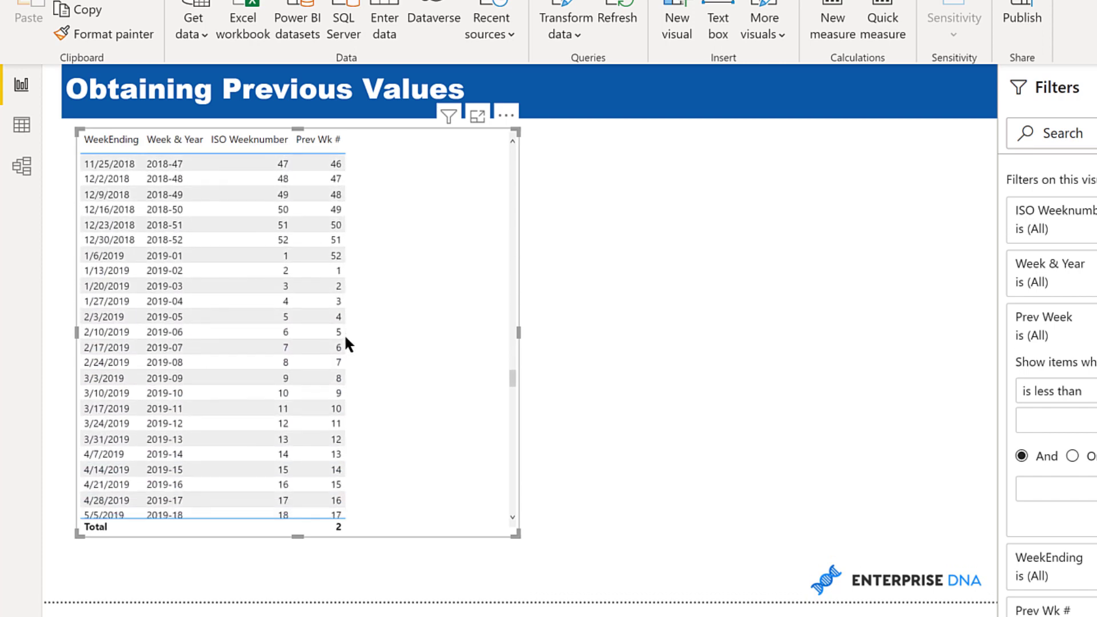
{"action": "scroll", "coordinate": [347, 343], "scroll_direction": "down", "scroll_amount": 14}
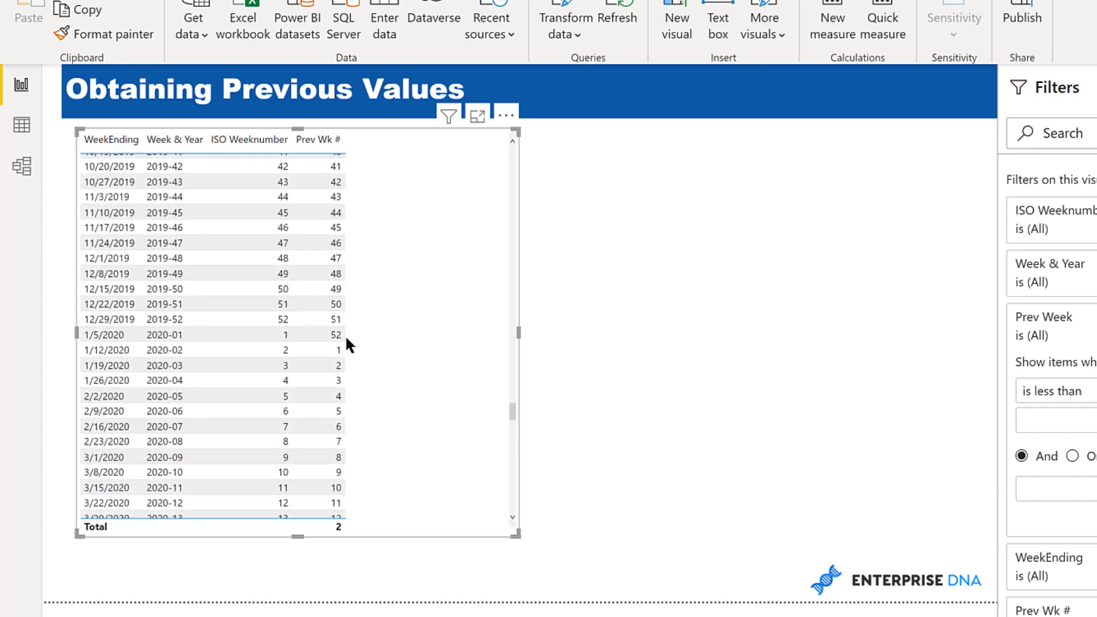
{"action": "scroll", "coordinate": [347, 344], "scroll_direction": "down", "scroll_amount": 17}
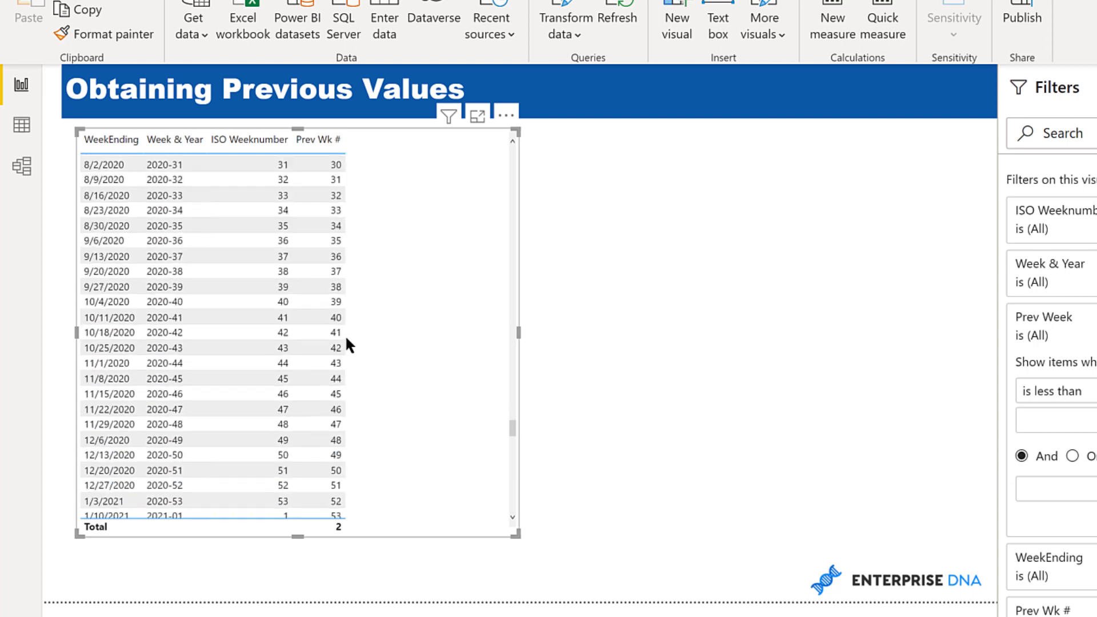
{"action": "scroll", "coordinate": [346, 342], "scroll_direction": "down", "scroll_amount": 1}
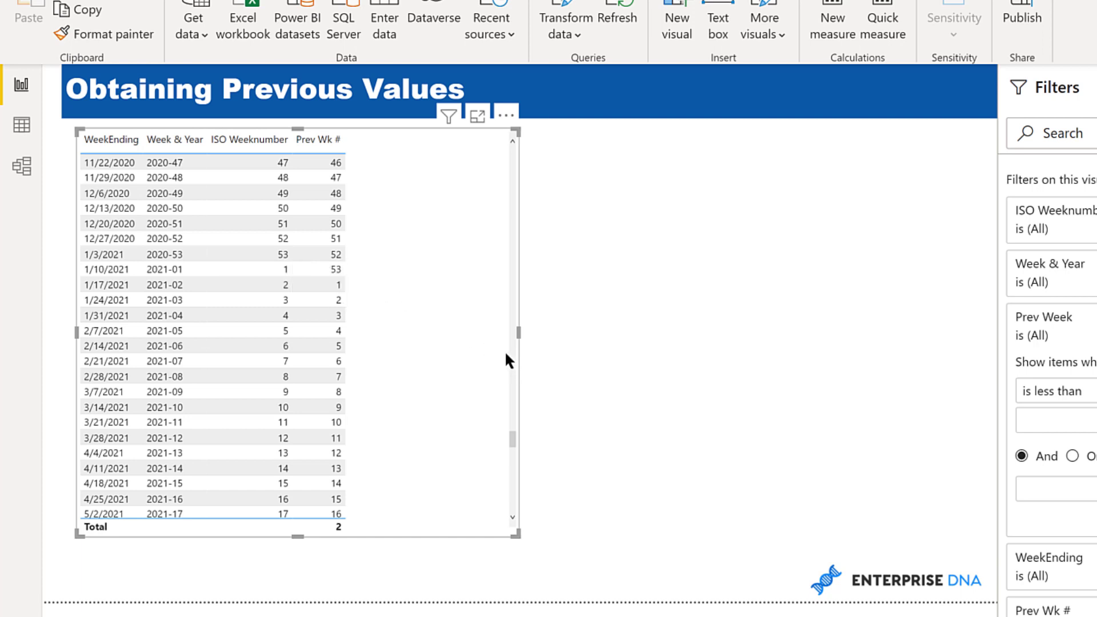
{"action": "scroll", "coordinate": [468, 319], "scroll_direction": "down", "scroll_amount": 20}
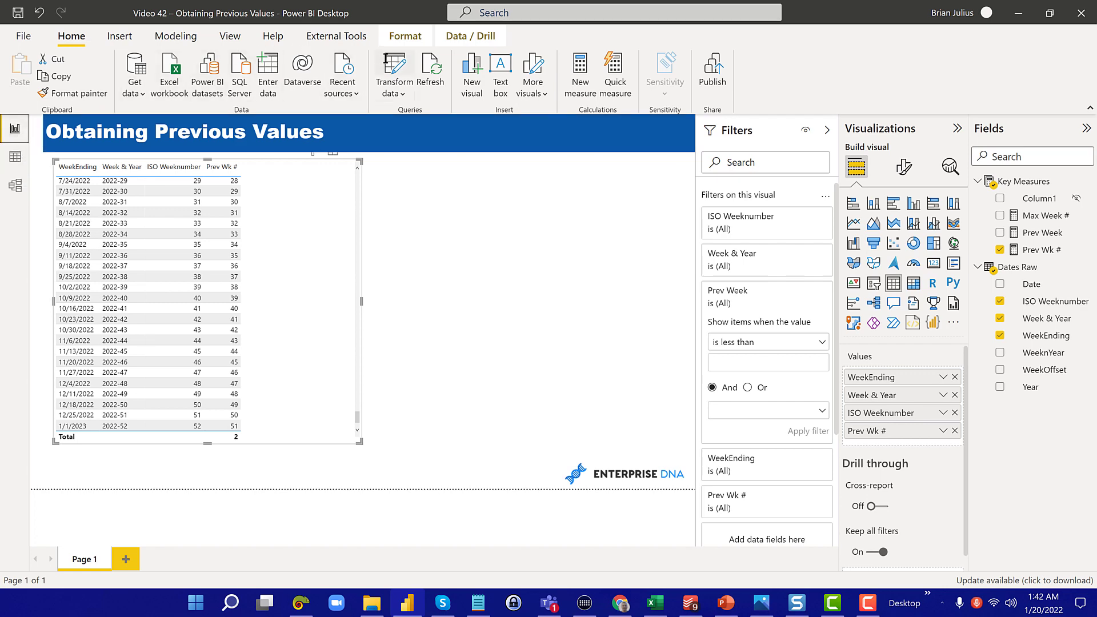
- Launch the Power Query Editor with Transform data on the Home ribbon
{"action": "left_click", "coordinate": [386, 60]}
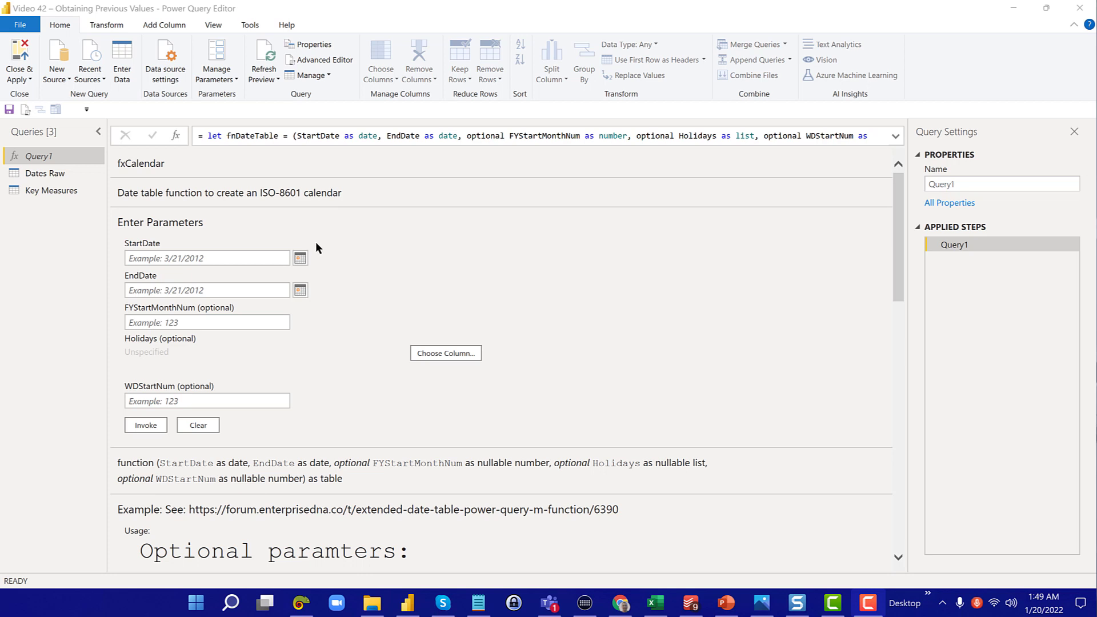
- Create a reference query of Dates Raw and rename it 'Dates'
{"action": "left_click", "coordinate": [83, 174]}
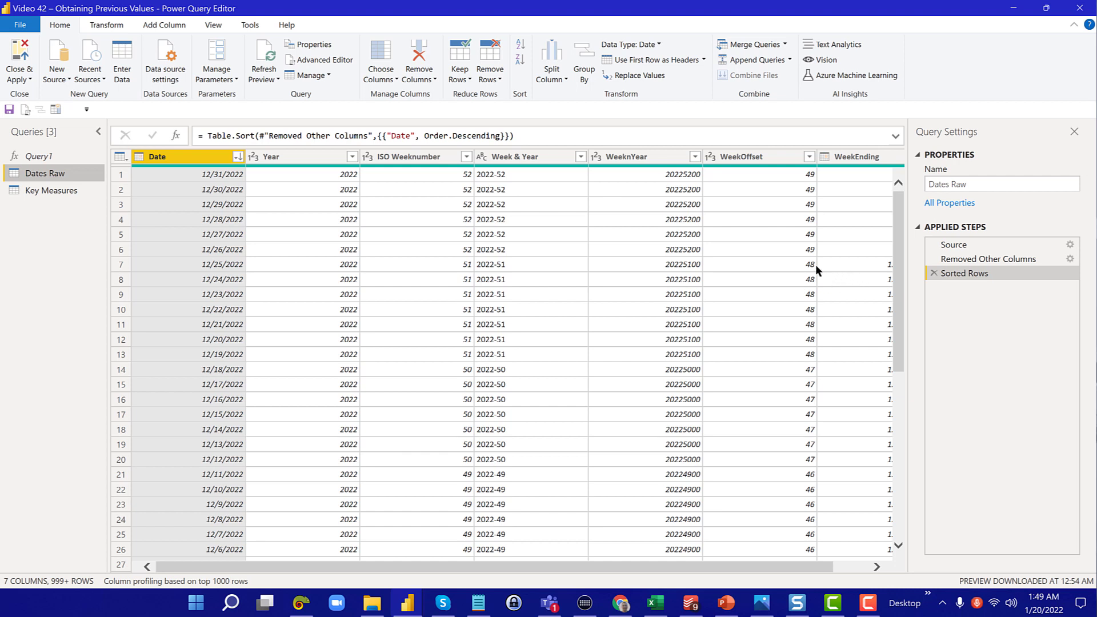
{"action": "right_click", "coordinate": [89, 171]}
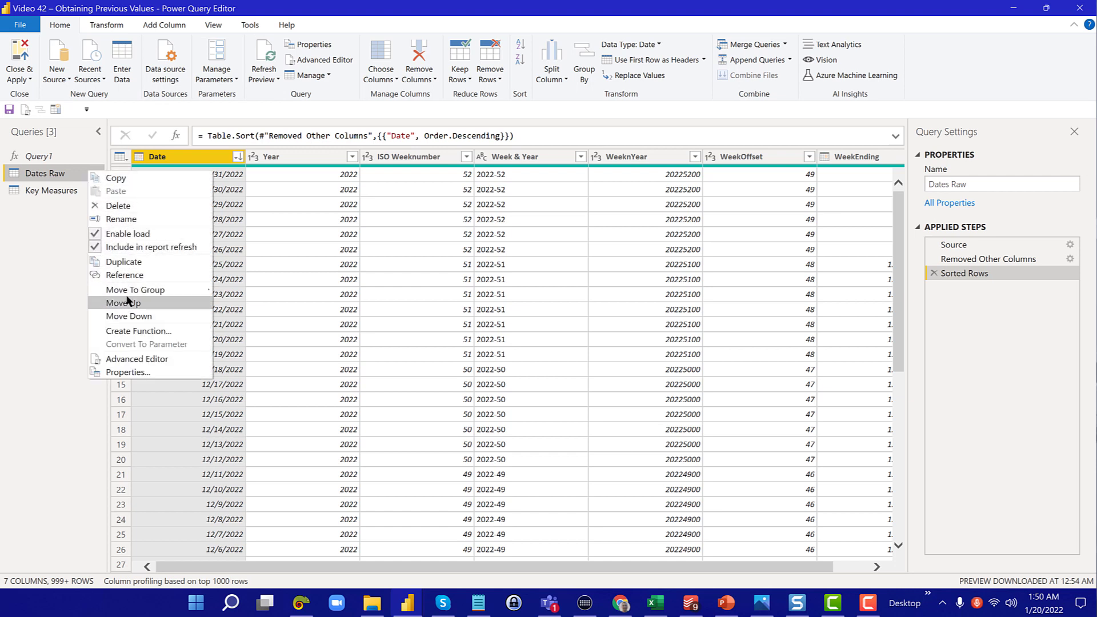
{"action": "left_click", "coordinate": [130, 275]}
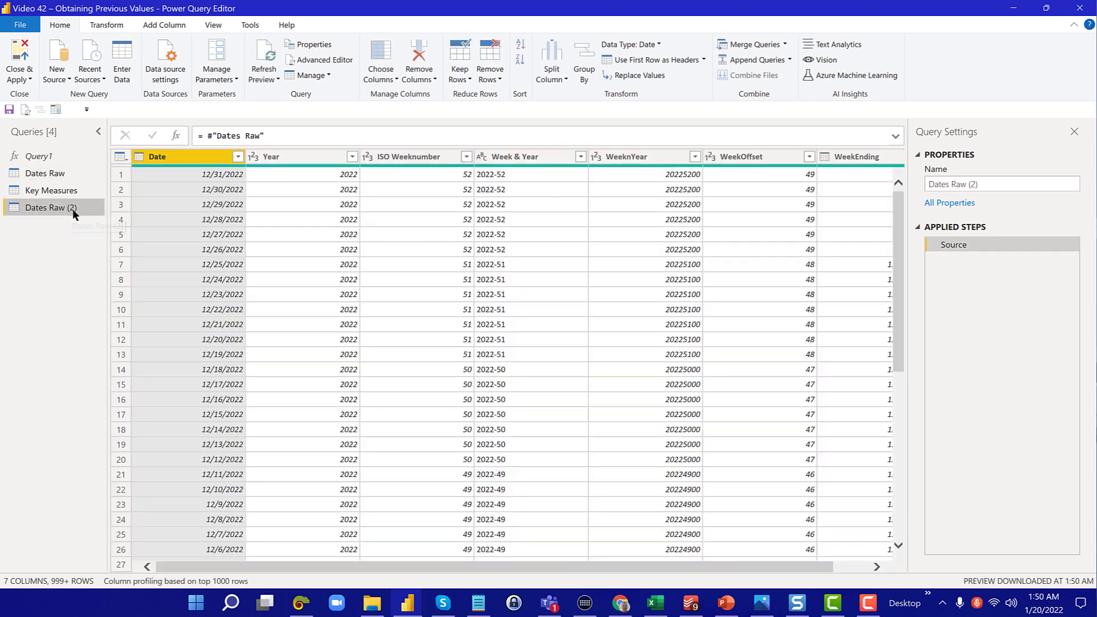
{"action": "double_click", "coordinate": [73, 209]}
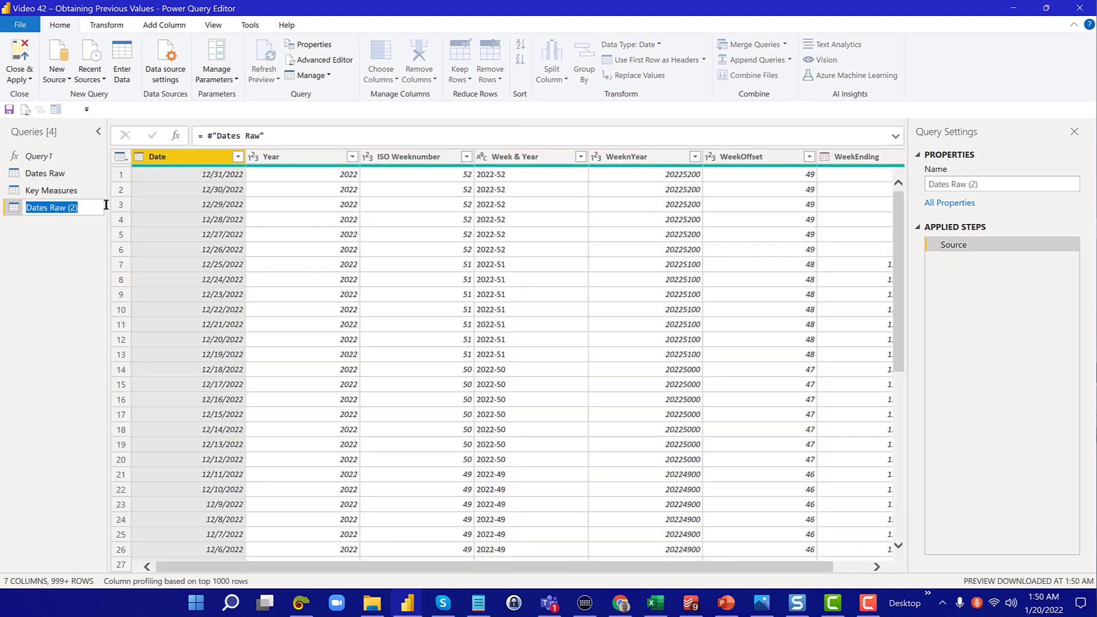
{"action": "type", "text": "Dates"}
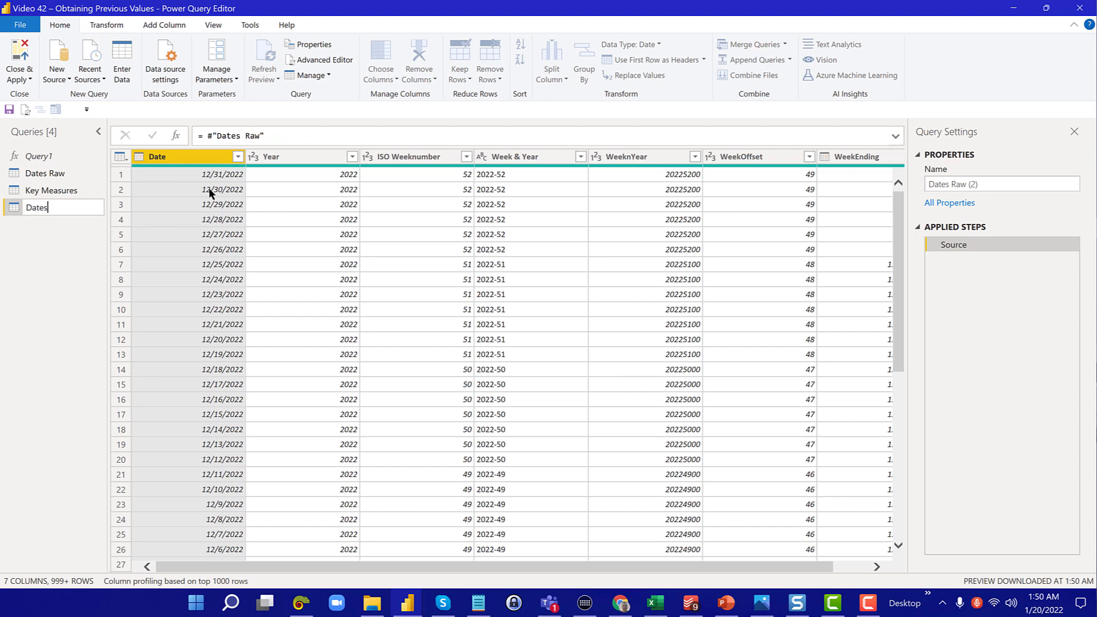
{"action": "key", "text": "Return"}
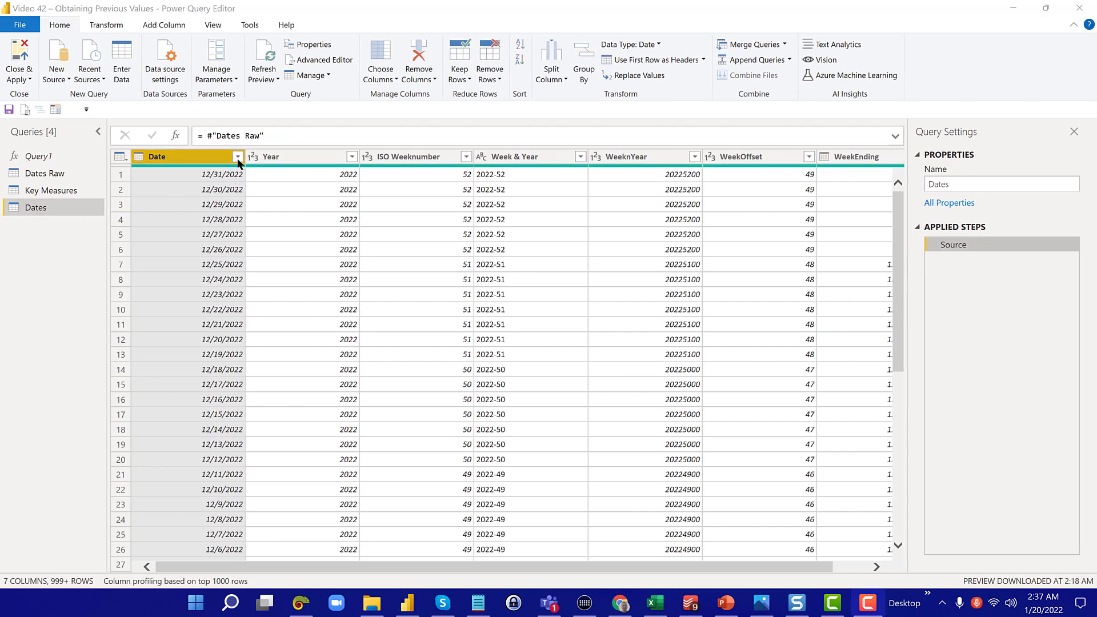
- Sort the Dates query's Date column ascending
{"action": "left_click", "coordinate": [238, 157]}
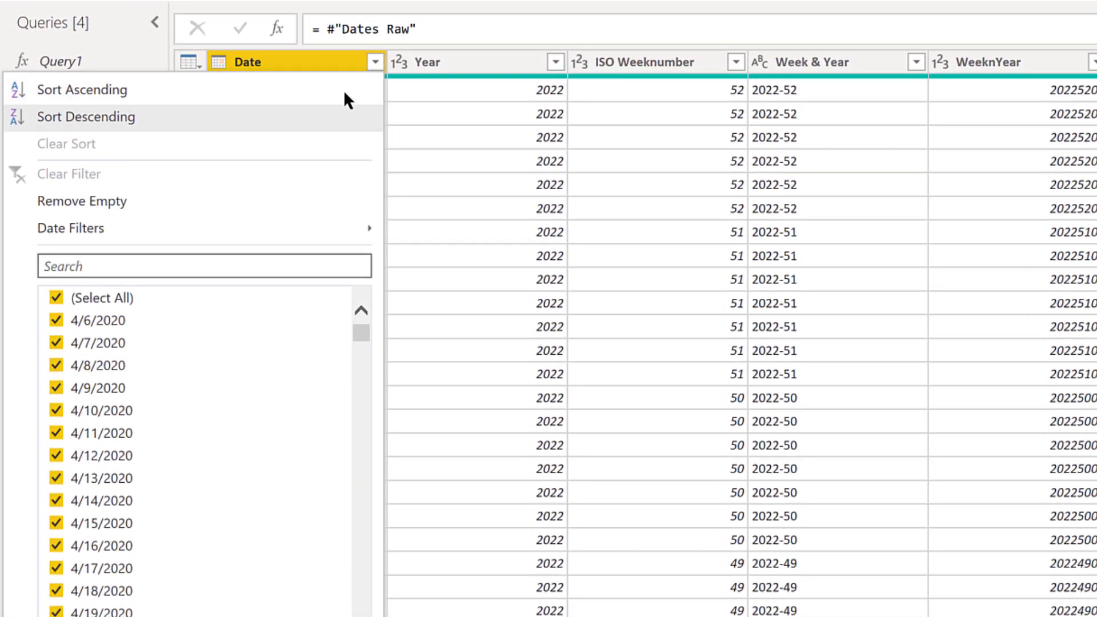
{"action": "left_click", "coordinate": [343, 90]}
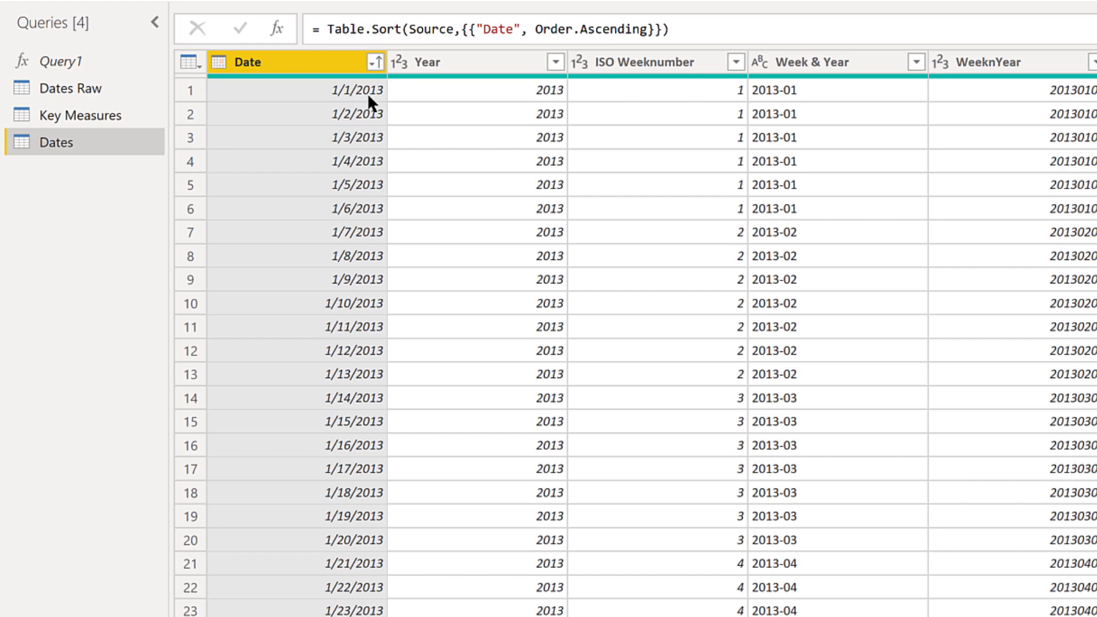
{"action": "mouse_move", "coordinate": [499, 73]}
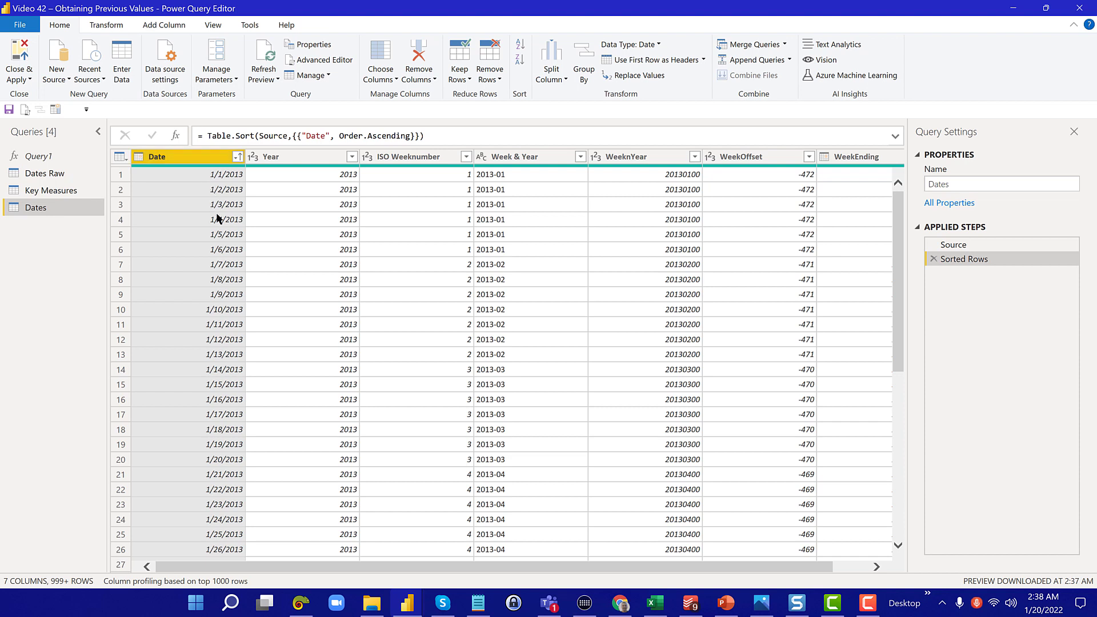
- Group Dates by WeekEnding and ISO Weeknumber, adding an All Rows column named AllData
{"action": "left_click", "coordinate": [583, 54]}
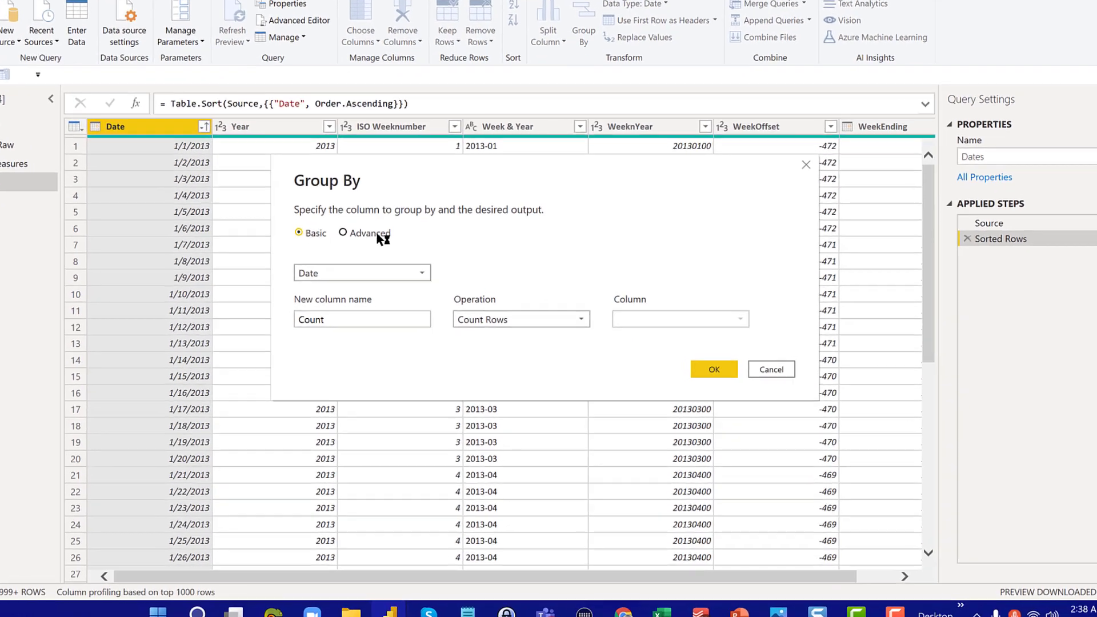
{"action": "left_click", "coordinate": [393, 253]}
{"action": "left_click", "coordinate": [362, 238]}
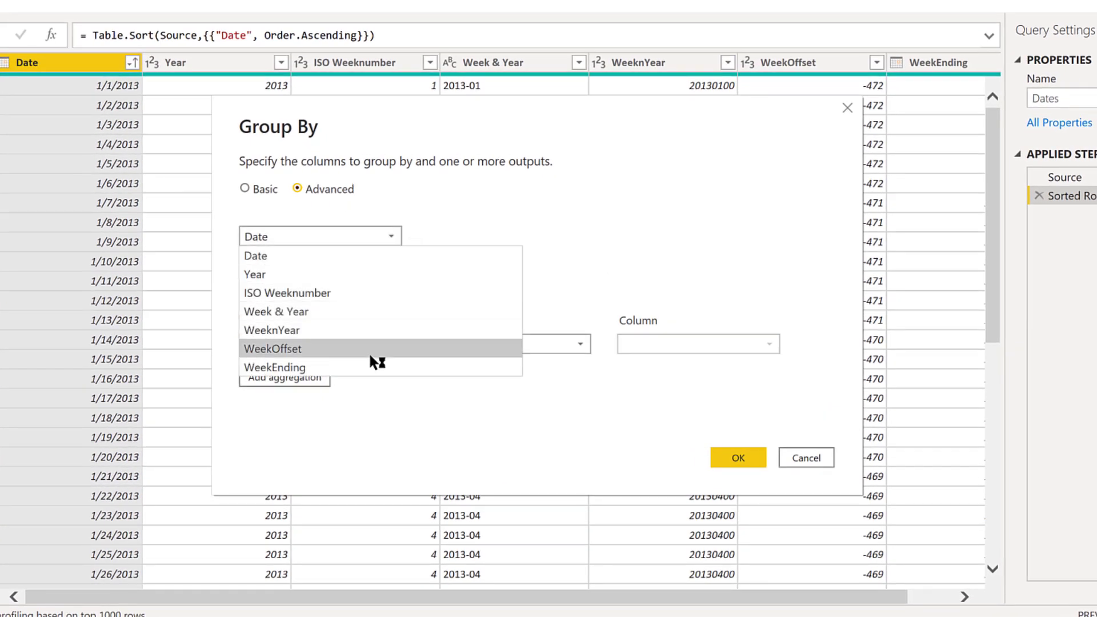
{"action": "left_click", "coordinate": [377, 370]}
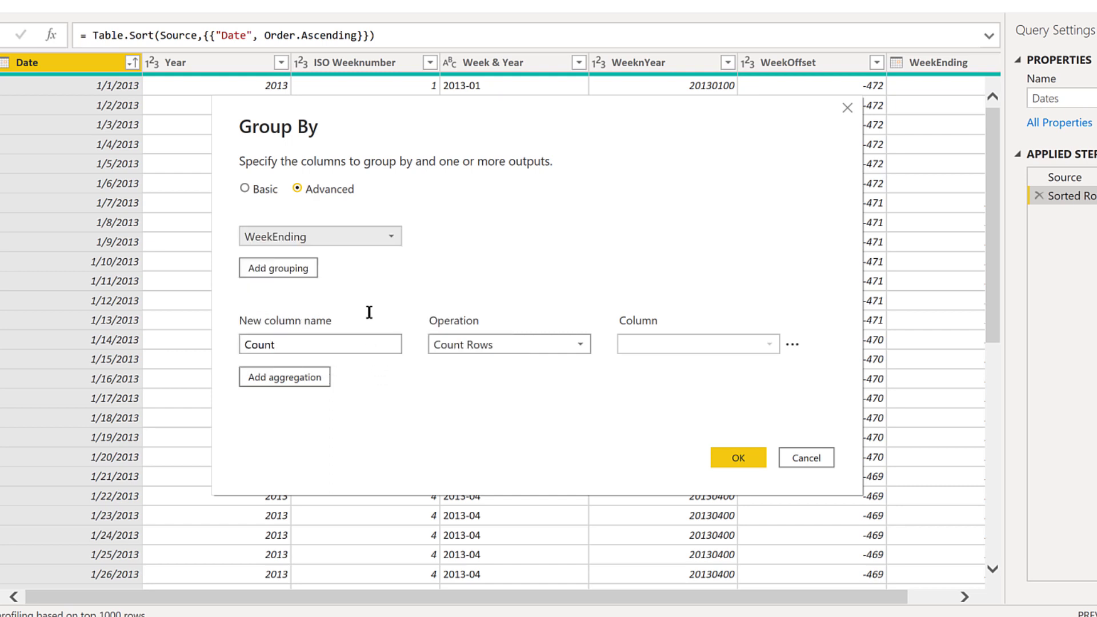
{"action": "left_click", "coordinate": [297, 268]}
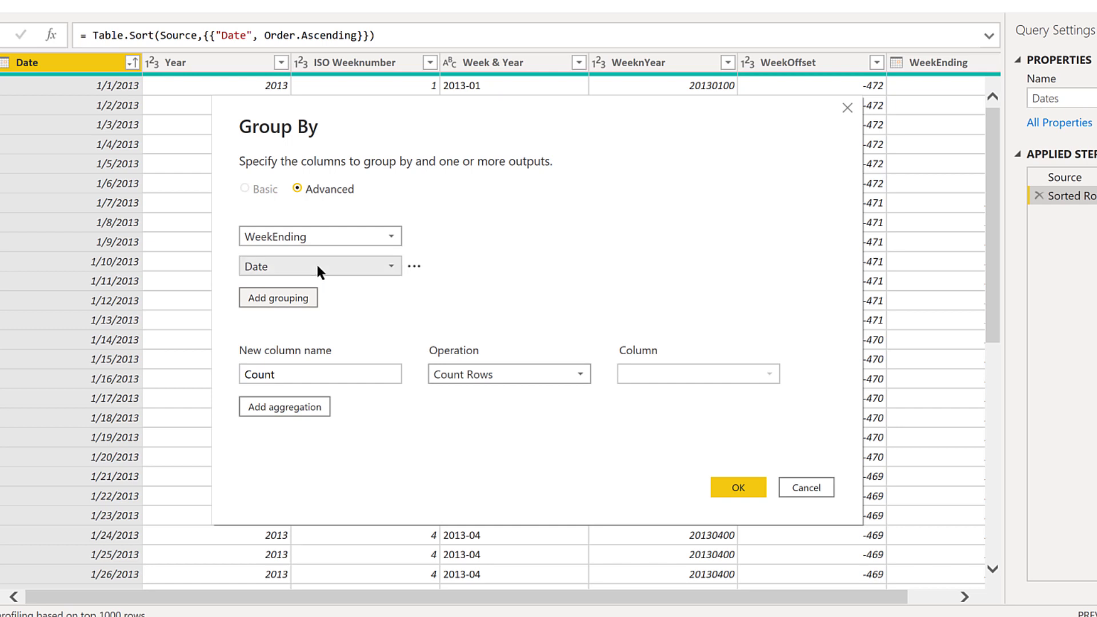
{"action": "left_click", "coordinate": [317, 265]}
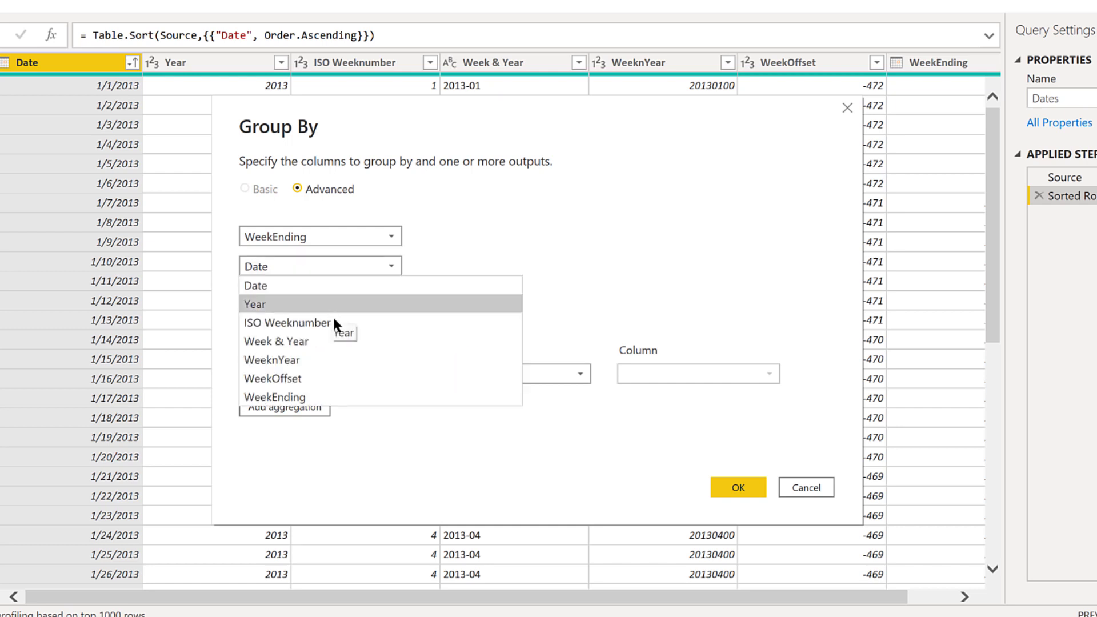
{"action": "key", "text": "Escape"}
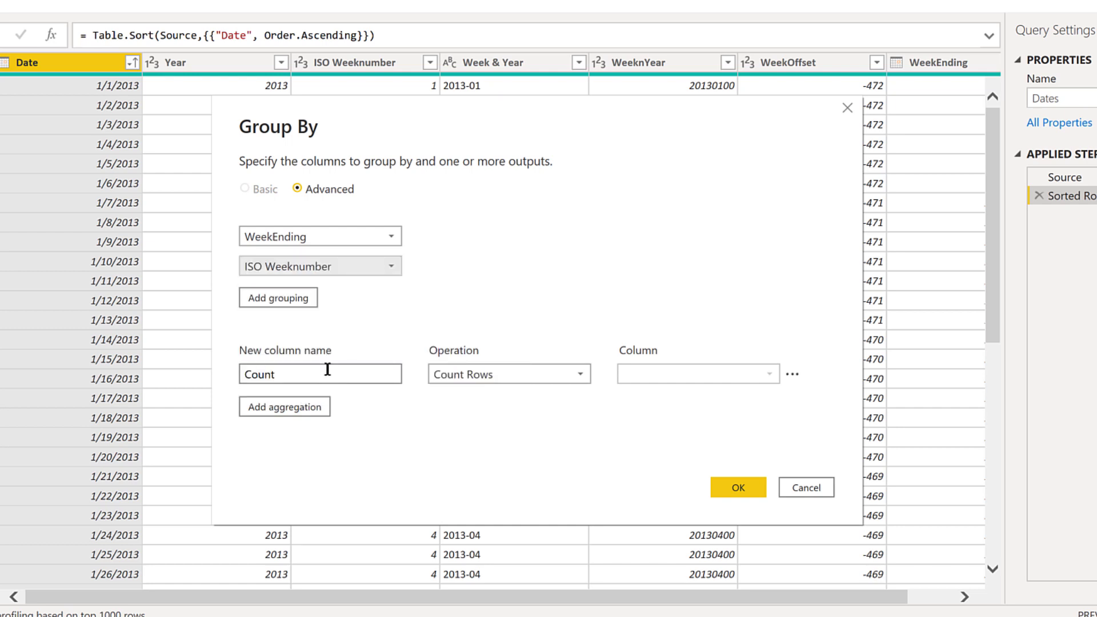
{"action": "double_click", "coordinate": [334, 373]}
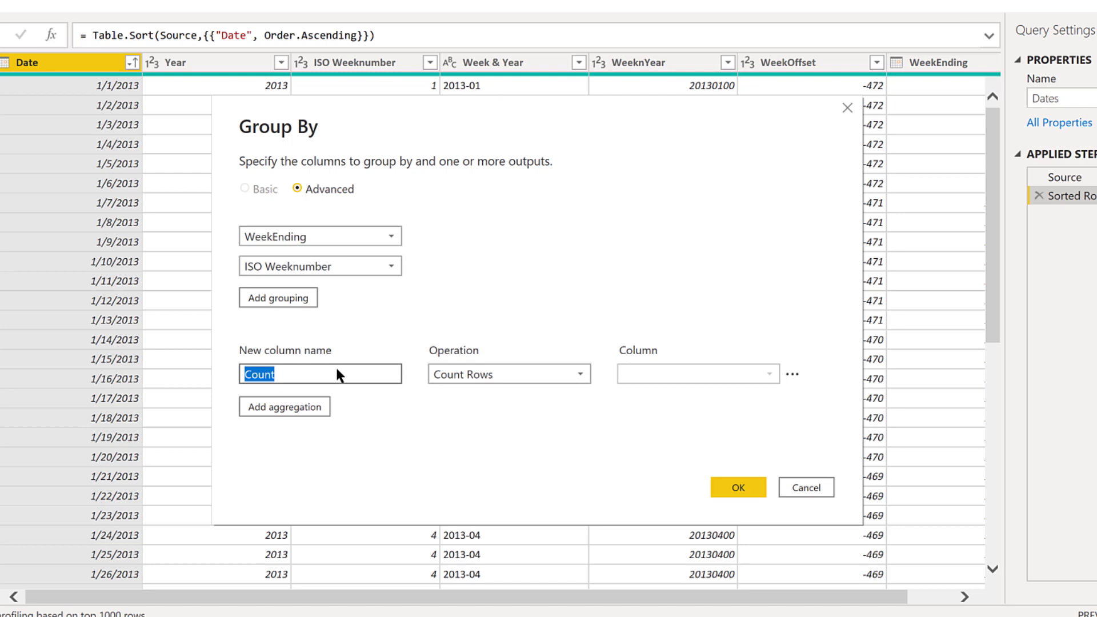
{"action": "type", "text": "AllData"}
{"action": "left_click", "coordinate": [511, 372]}
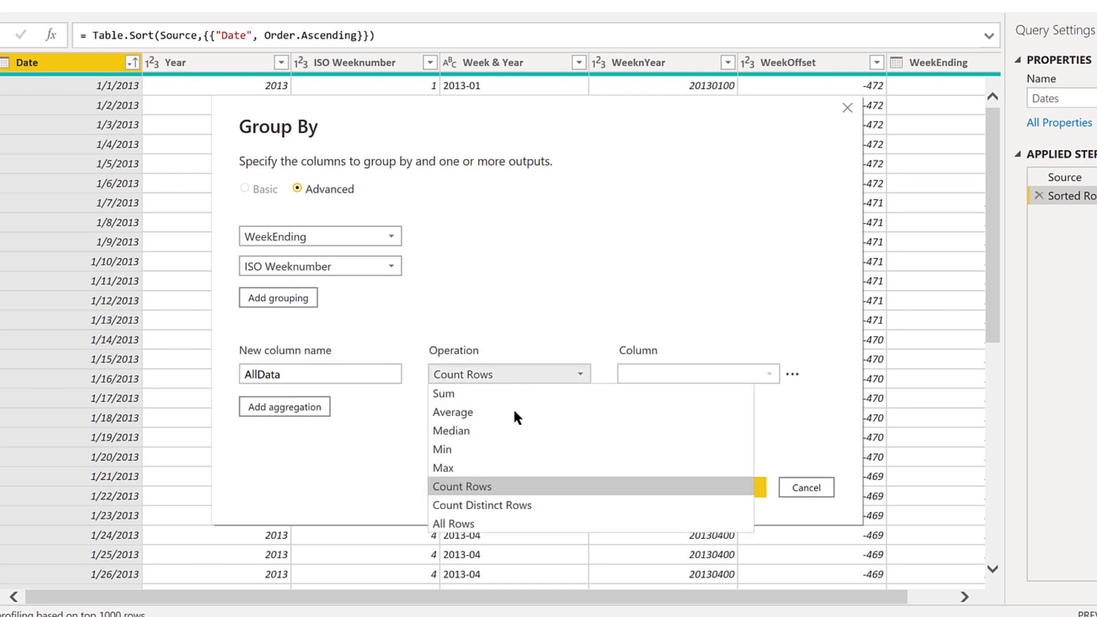
{"action": "left_click", "coordinate": [525, 523]}
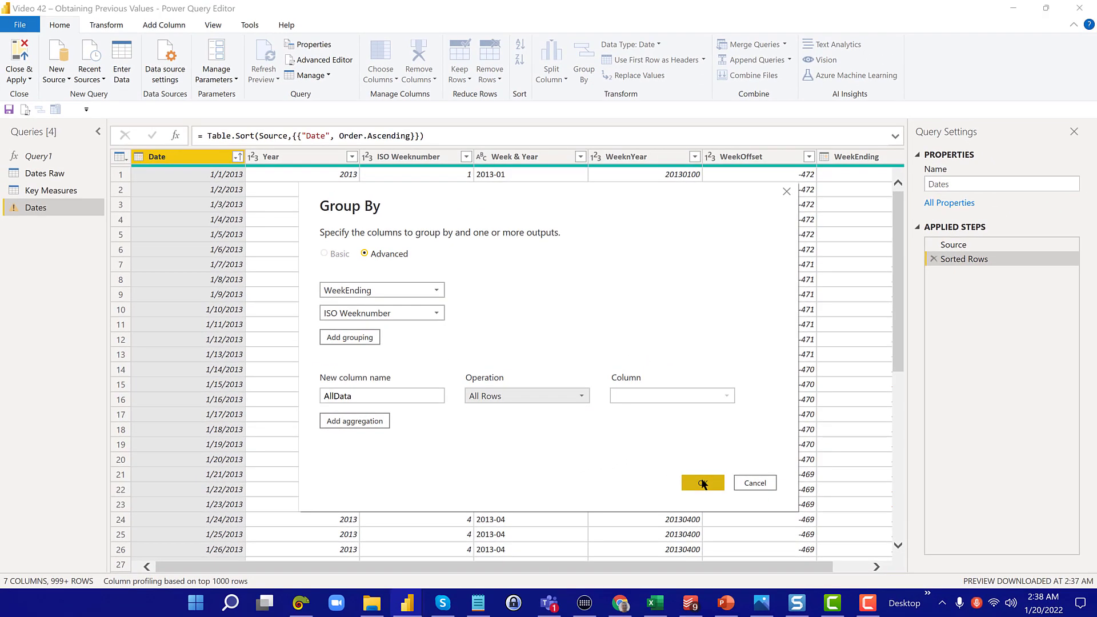
{"action": "left_click", "coordinate": [702, 483]}
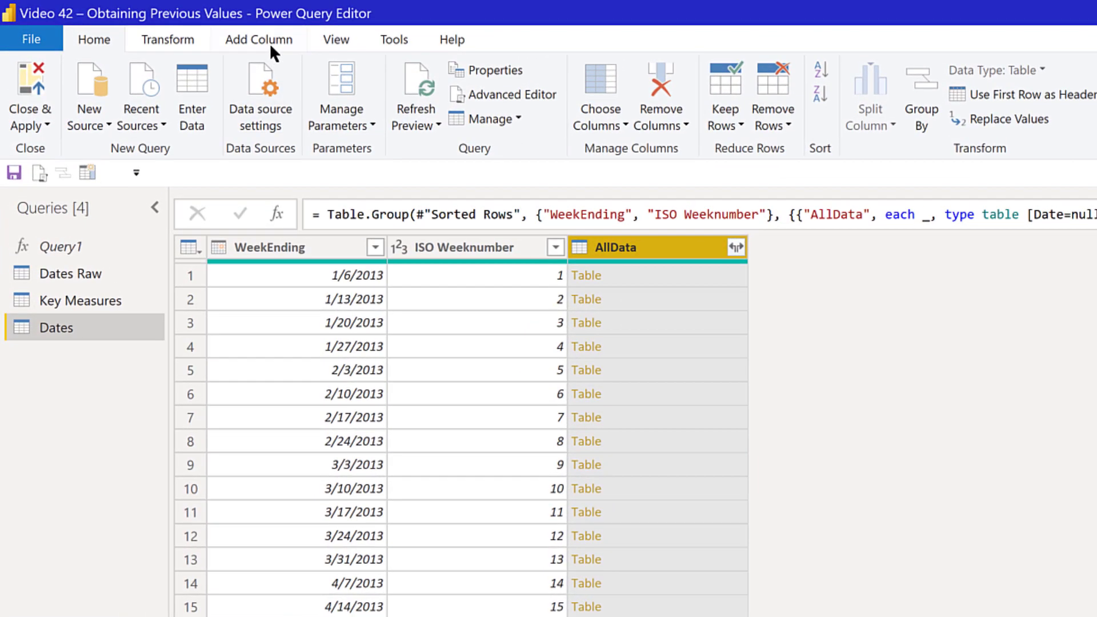
- Add an Index column from 0 and an Index.1 column from 1
{"action": "left_click", "coordinate": [269, 41]}
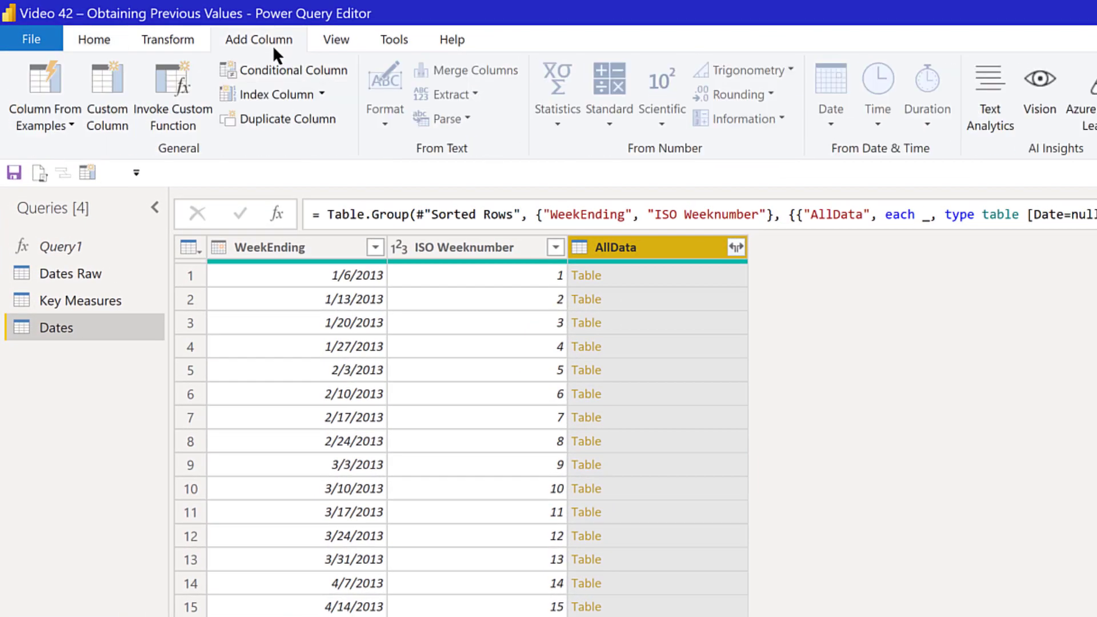
{"action": "left_click", "coordinate": [318, 94]}
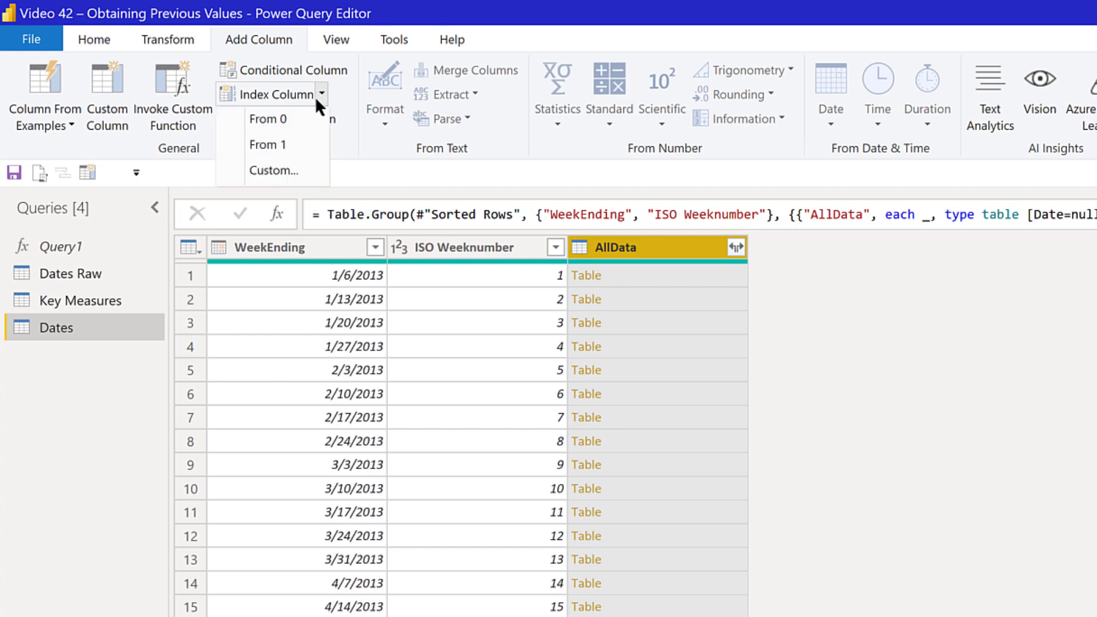
{"action": "left_click", "coordinate": [306, 119]}
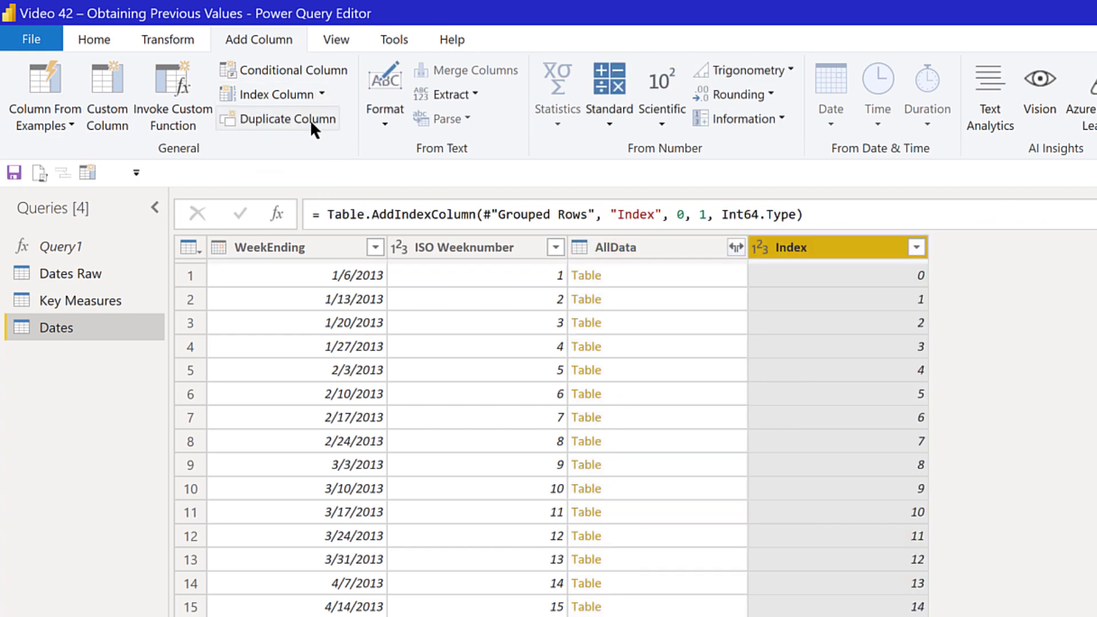
{"action": "left_click", "coordinate": [323, 94]}
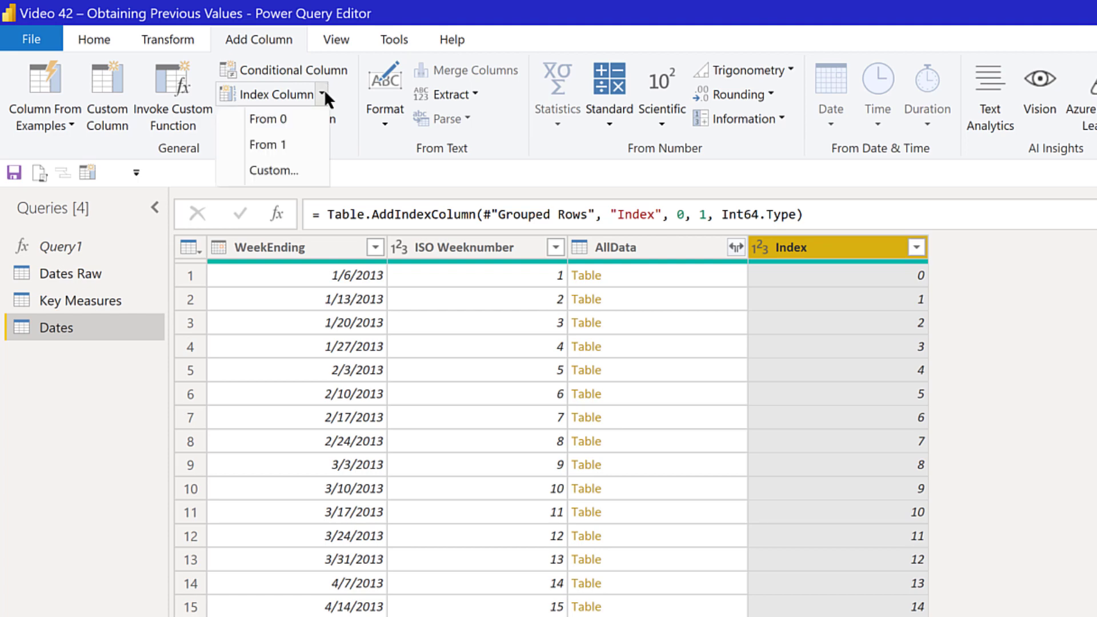
{"action": "left_click", "coordinate": [302, 143]}
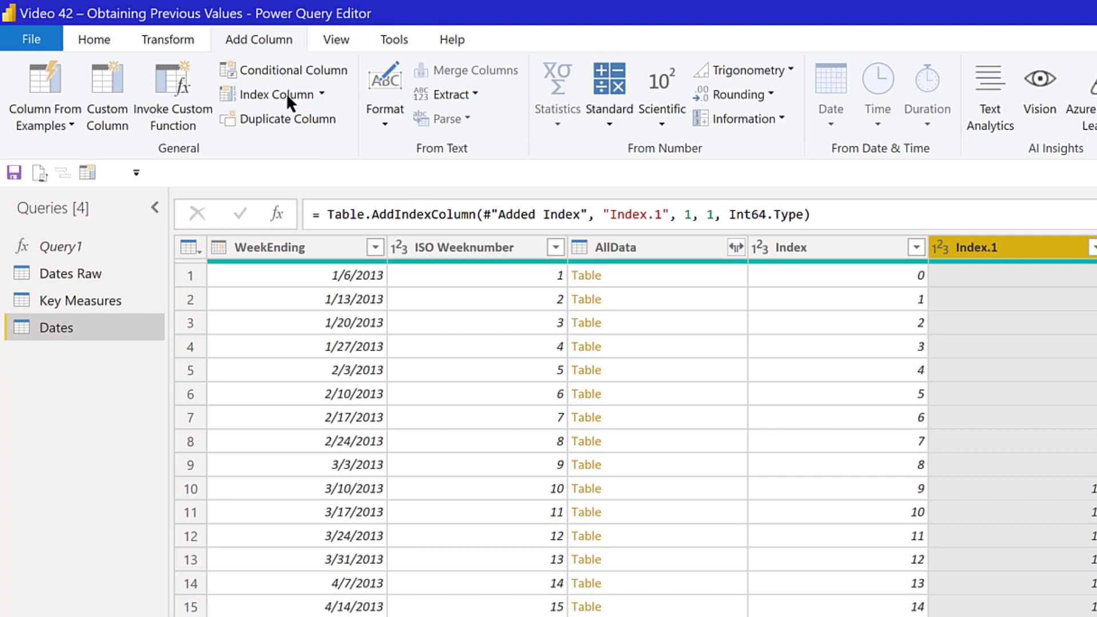
{"action": "left_click", "coordinate": [95, 49]}
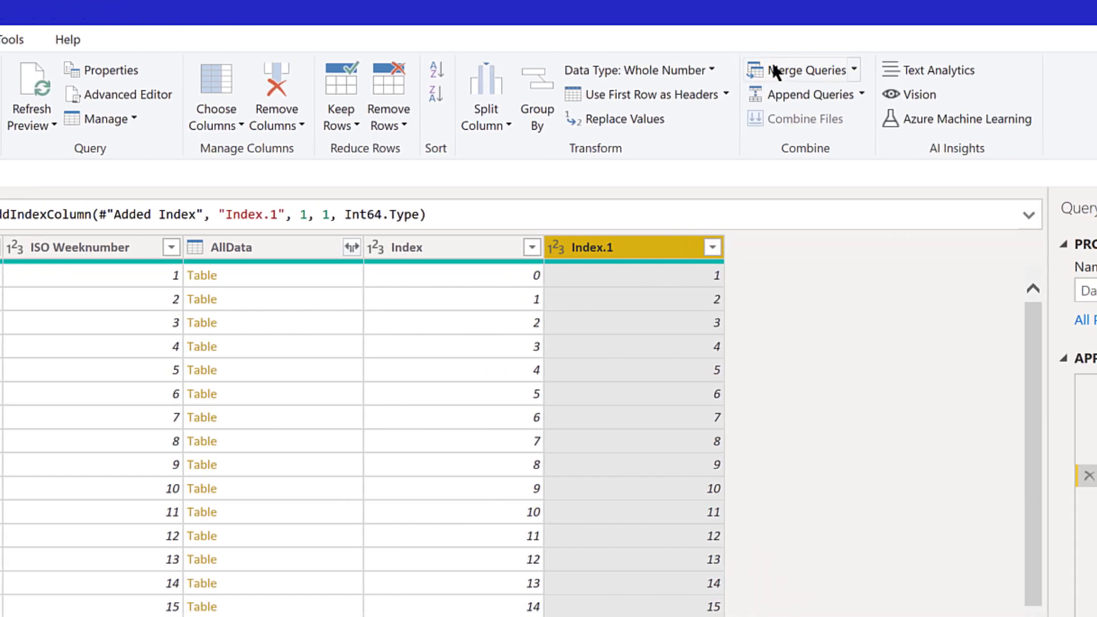
- Merge Dates with itself, matching Index in the first table to Index.1 in the second
{"action": "left_click", "coordinate": [777, 65]}
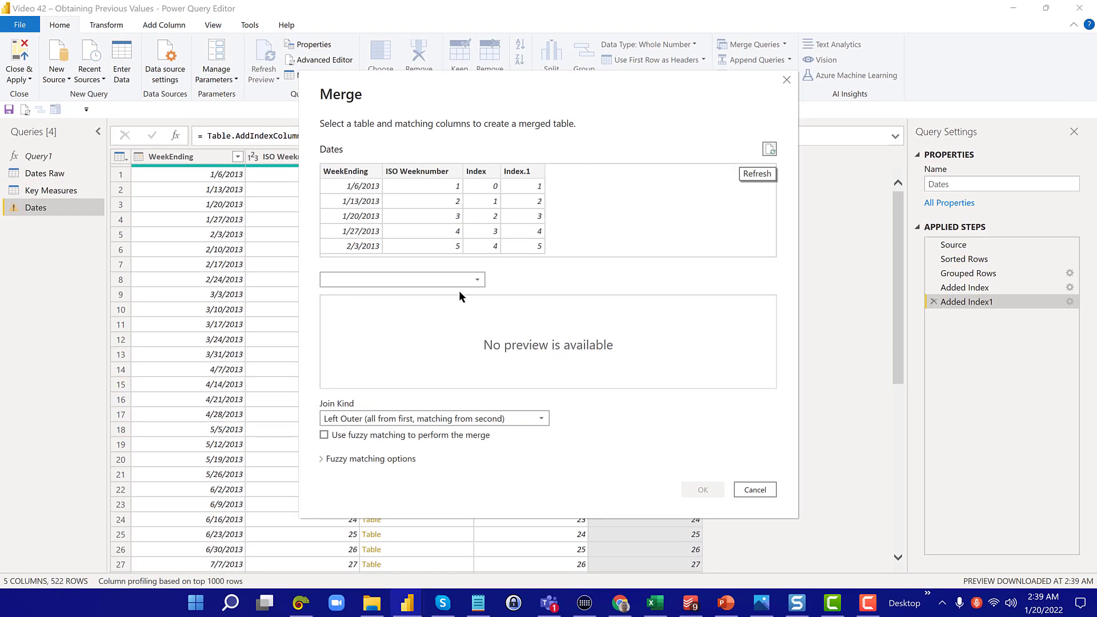
{"action": "left_click", "coordinate": [477, 278]}
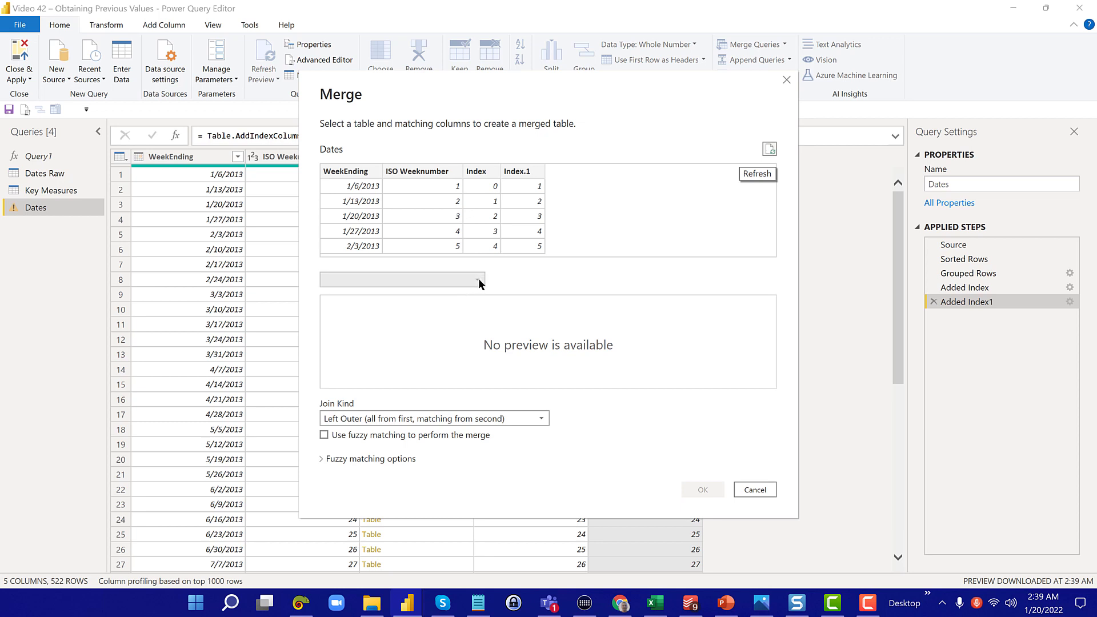
{"action": "left_click", "coordinate": [468, 294]}
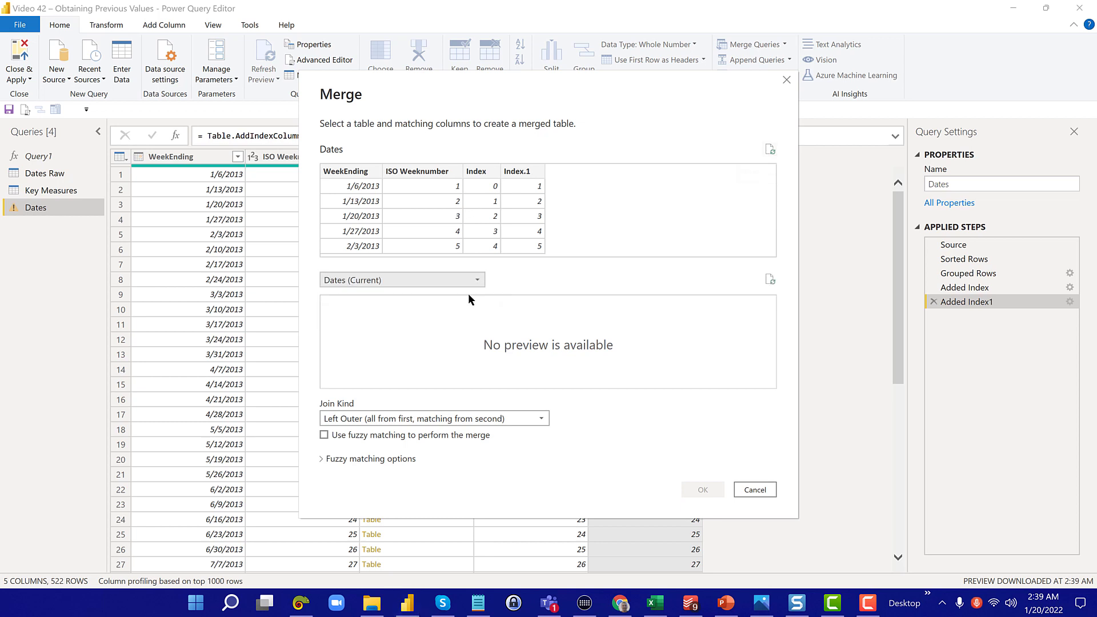
{"action": "left_click", "coordinate": [482, 170]}
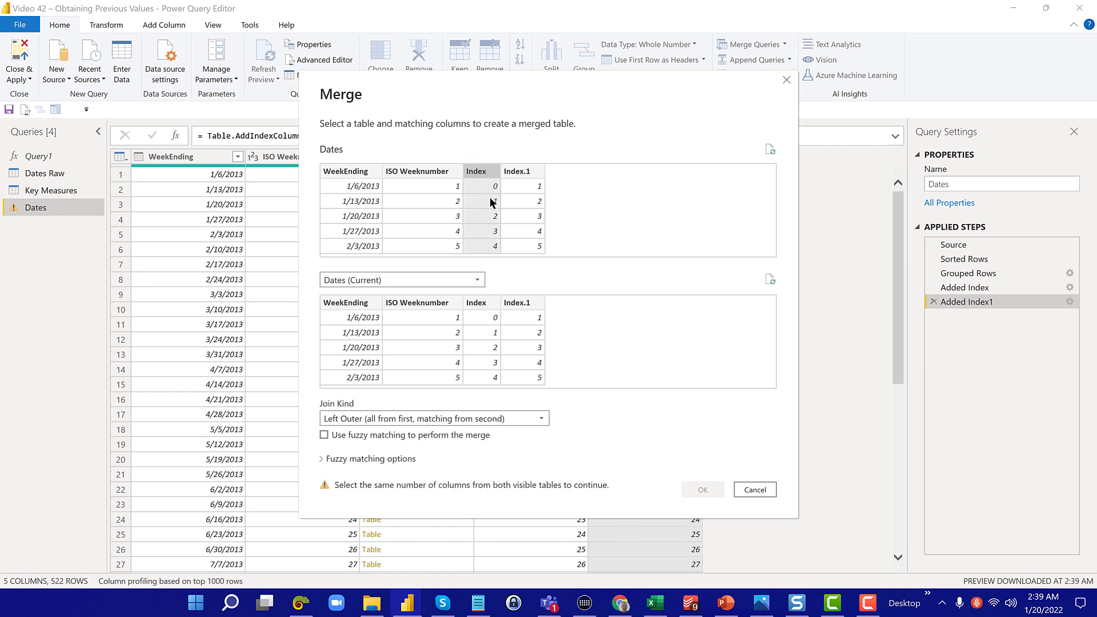
{"action": "left_click", "coordinate": [526, 303]}
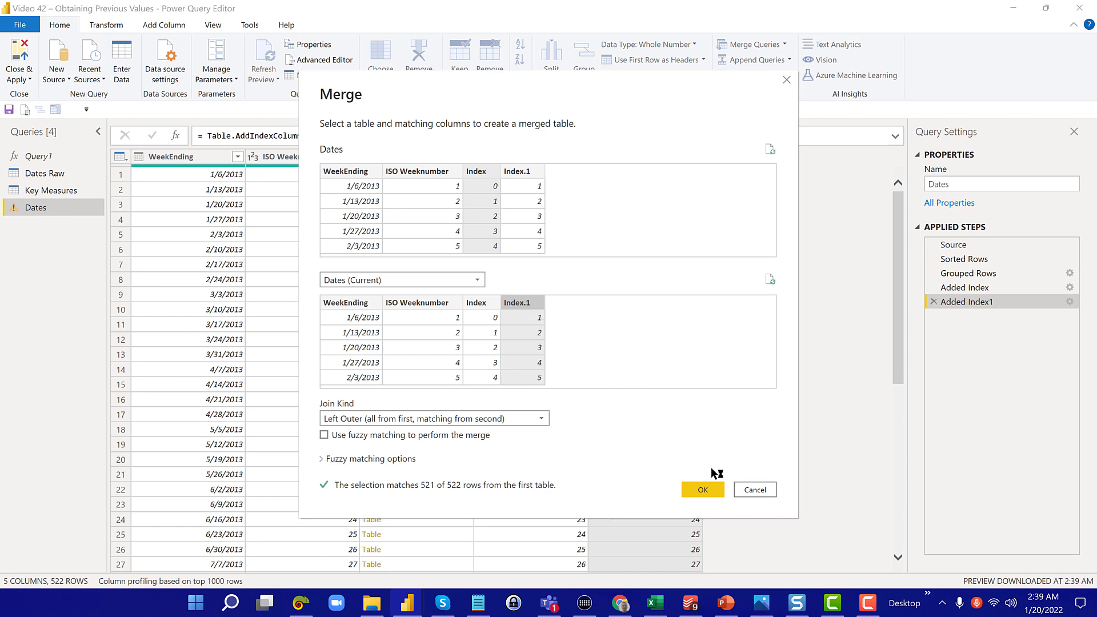
{"action": "left_click", "coordinate": [721, 491]}
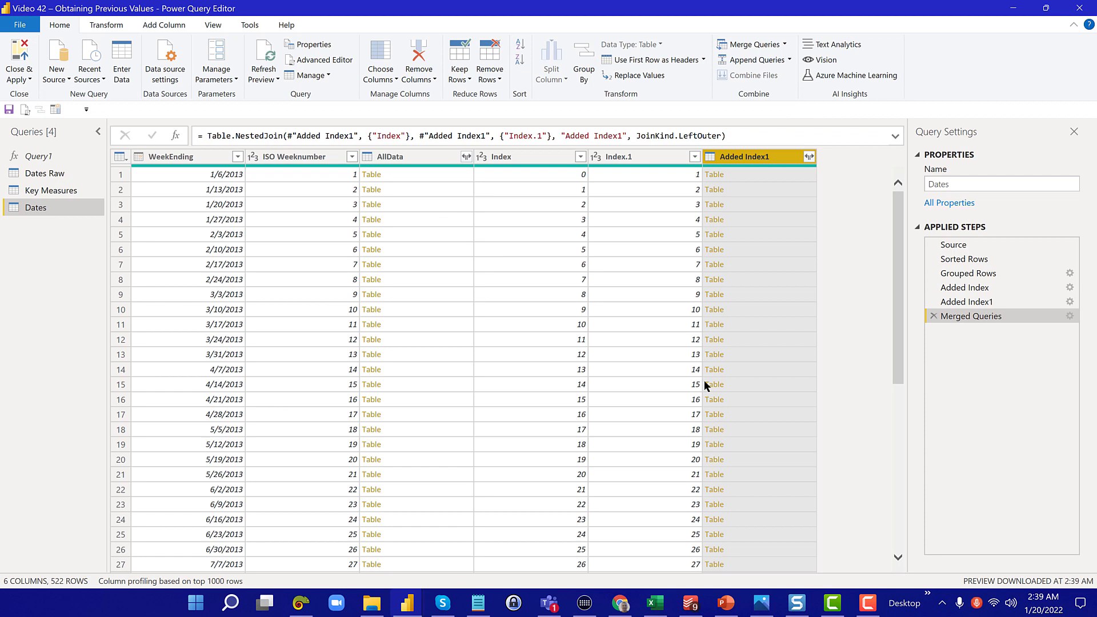
- Expand only ISO Weeknumber from the Added Index1 column
{"action": "left_click", "coordinate": [807, 156]}
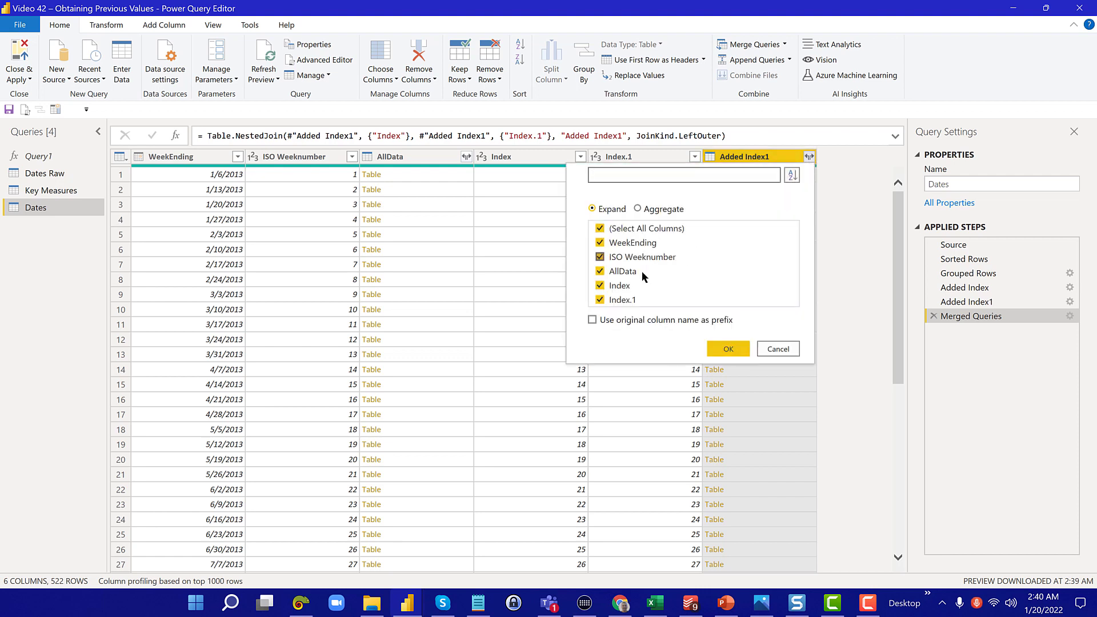
{"action": "left_click", "coordinate": [650, 229]}
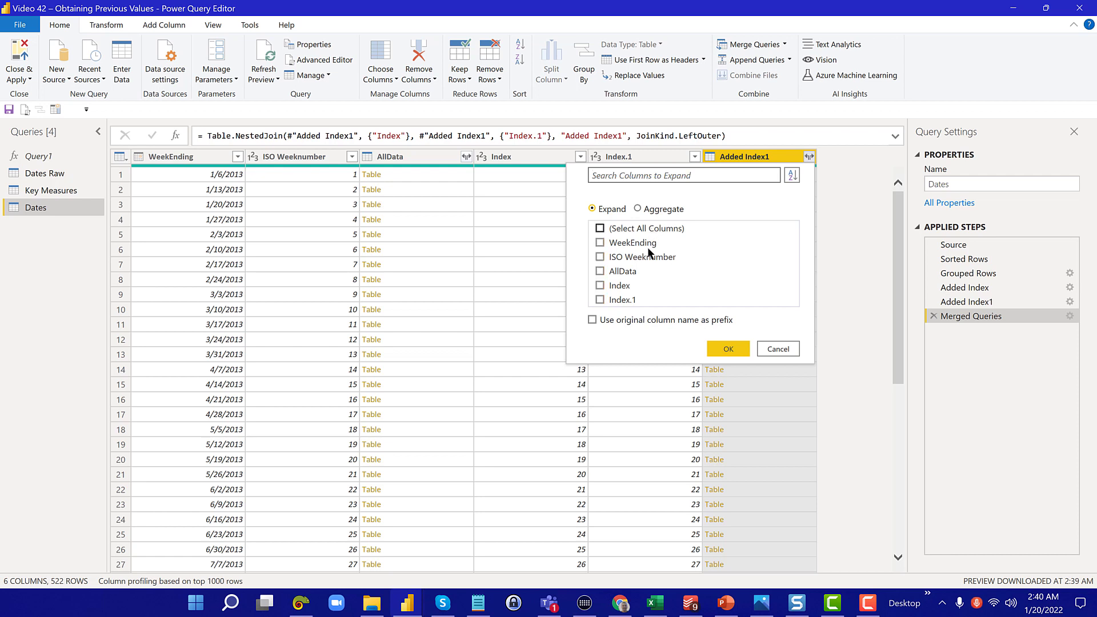
{"action": "left_click", "coordinate": [649, 254]}
{"action": "left_click", "coordinate": [726, 348]}
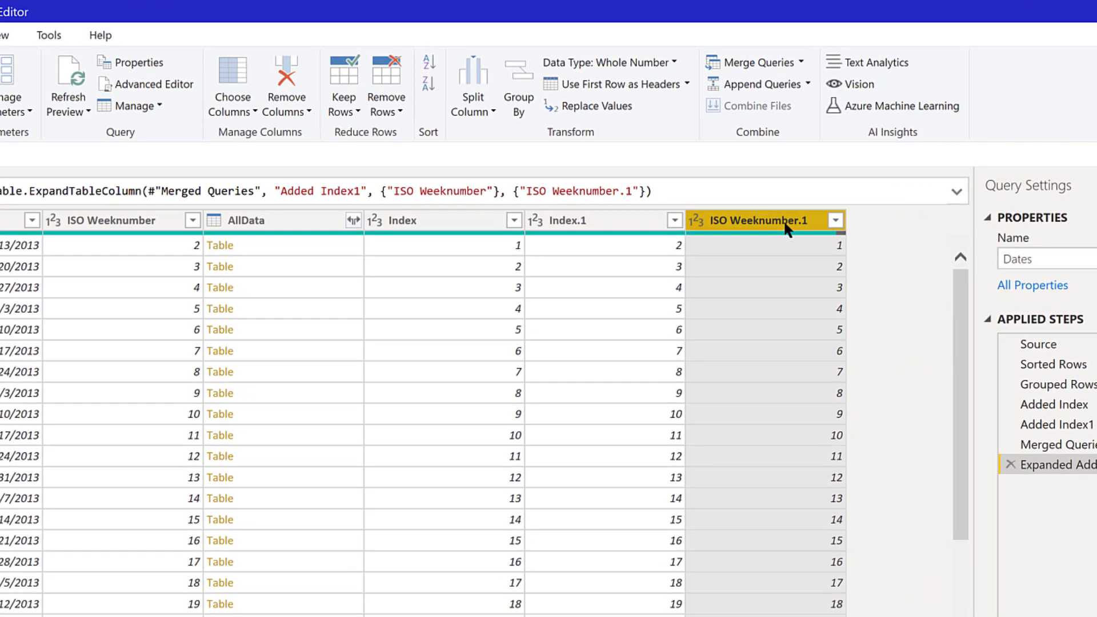
- Rename the expanded ISO Weeknumber.1 column to 'Previous ISO Weeknumber'
{"action": "double_click", "coordinate": [786, 222]}
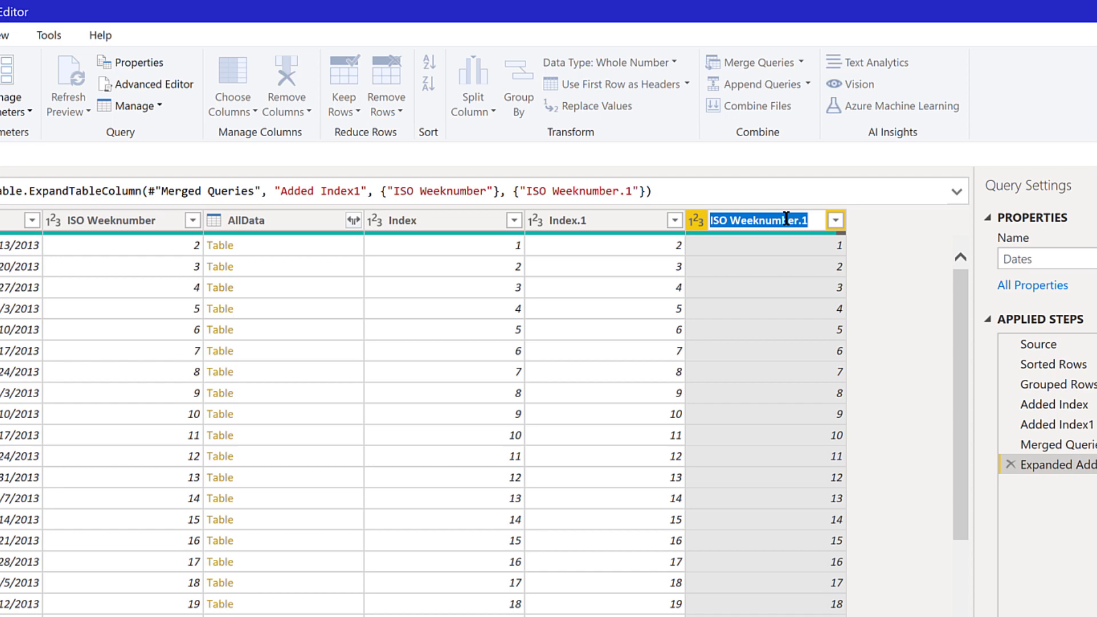
{"action": "type", "text": "Pre"}
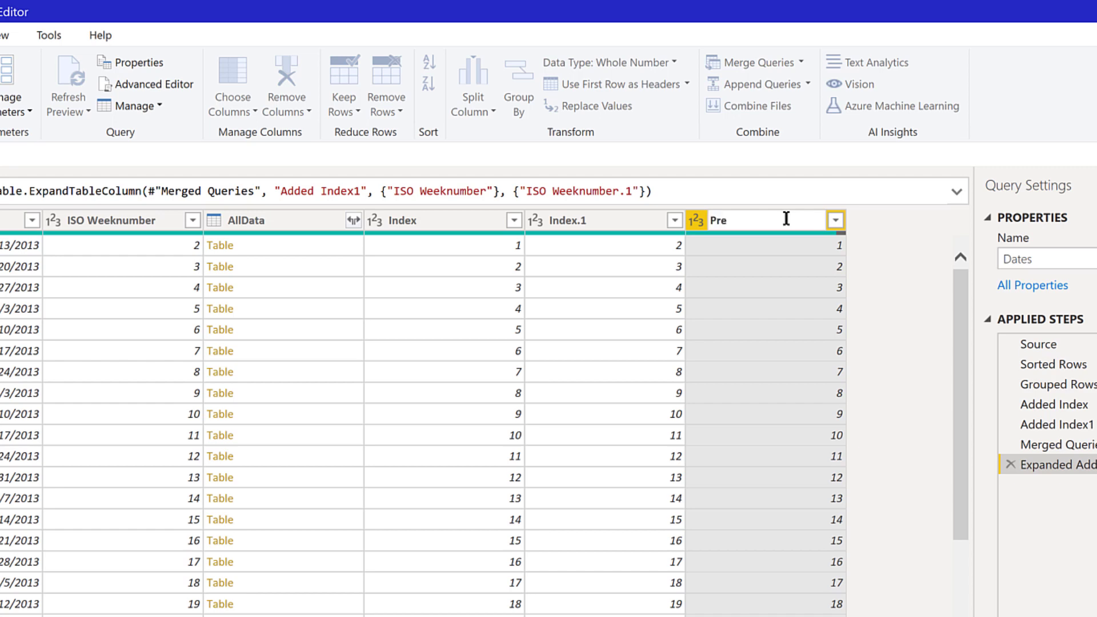
{"action": "type", "text": "vious ISO Weeknumber"}
{"action": "key", "text": "Return"}
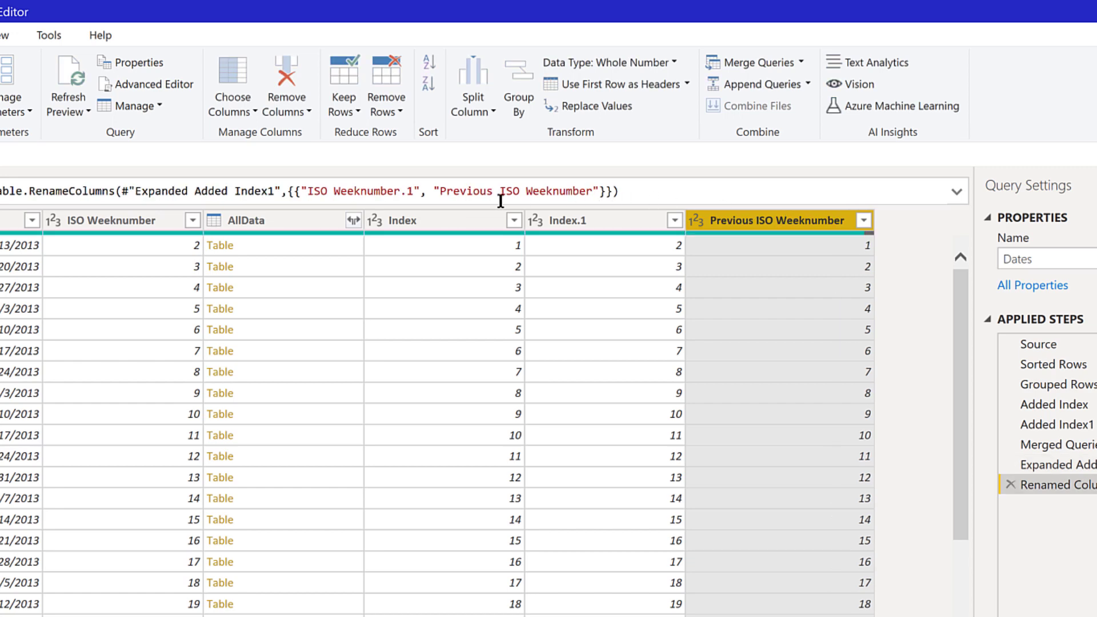
{"action": "left_click", "coordinate": [354, 220]}
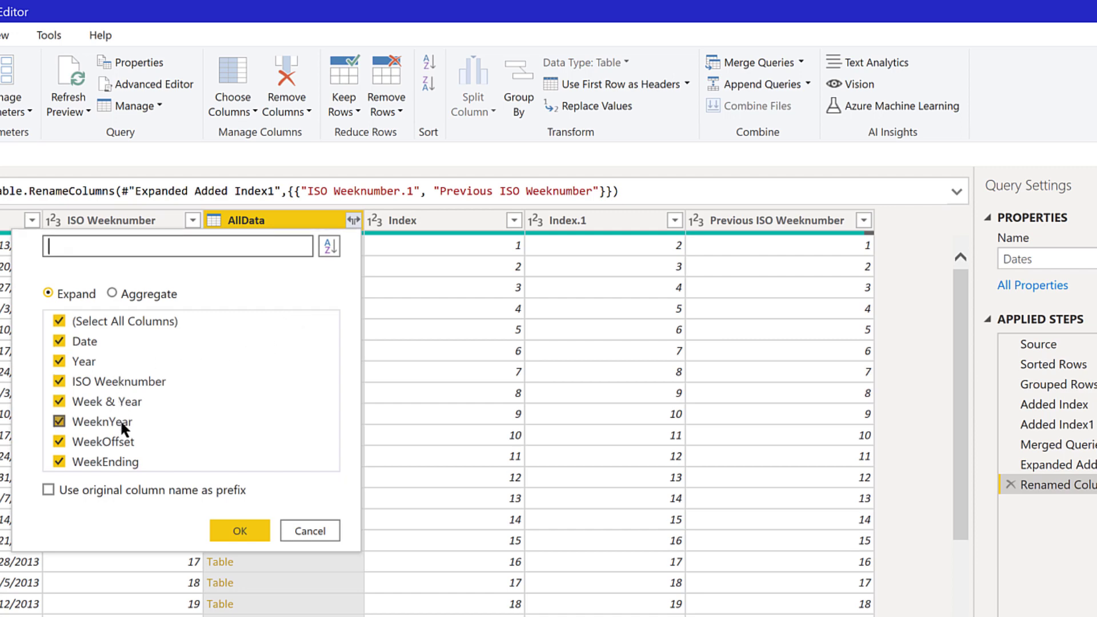
- Expand AllData without WeekEnding and ISO Weeknumber, then Close & Apply
{"action": "left_click", "coordinate": [131, 460]}
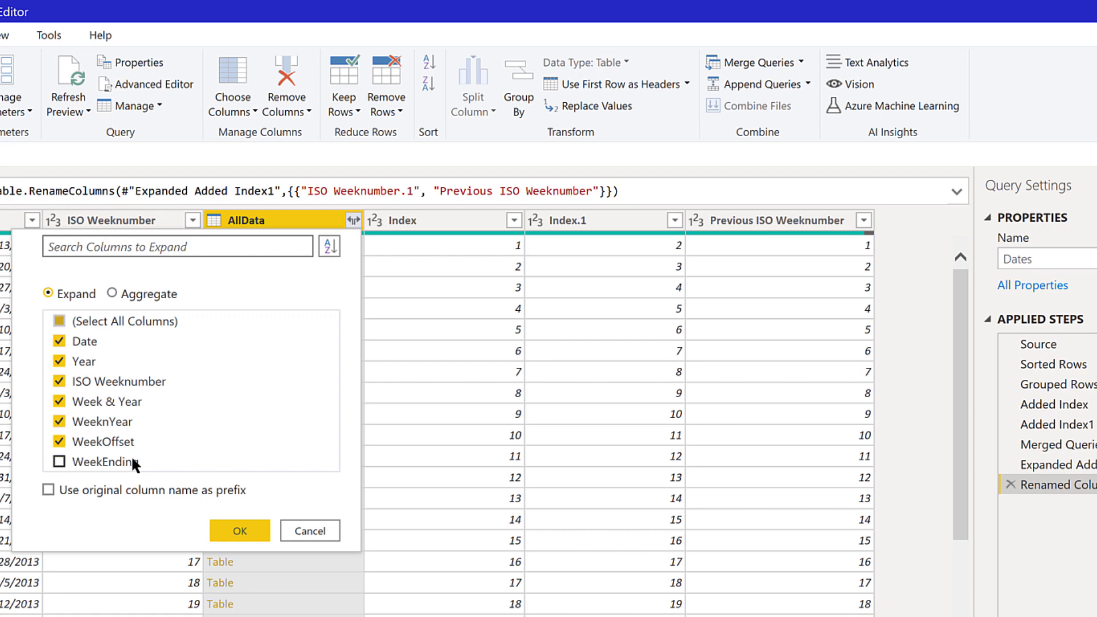
{"action": "left_click", "coordinate": [118, 381]}
{"action": "left_click", "coordinate": [251, 531]}
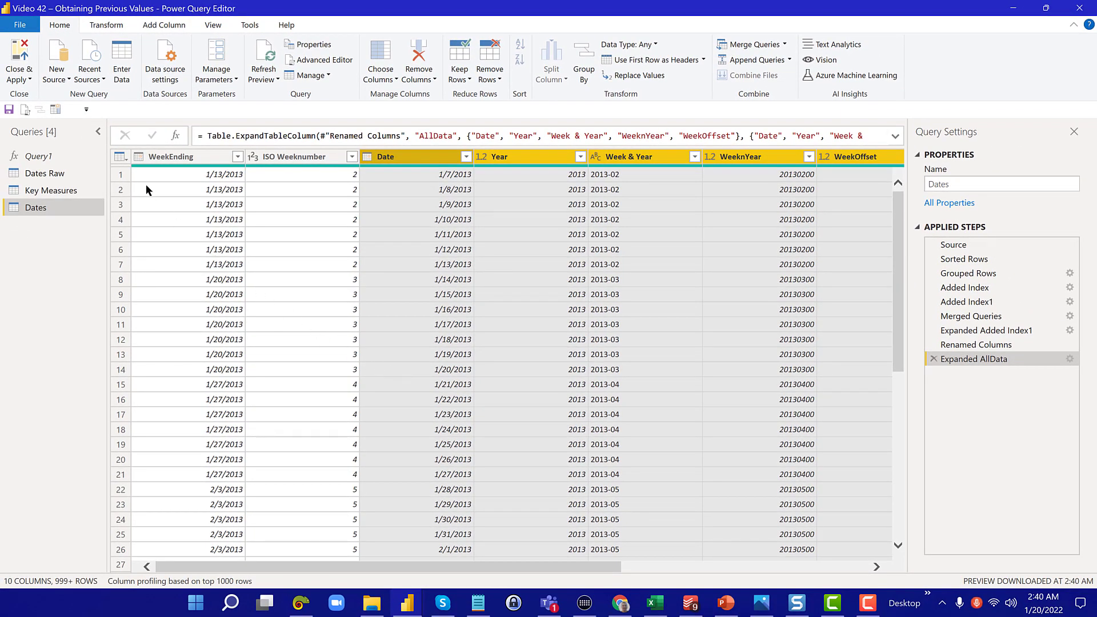
{"action": "left_click", "coordinate": [29, 54]}
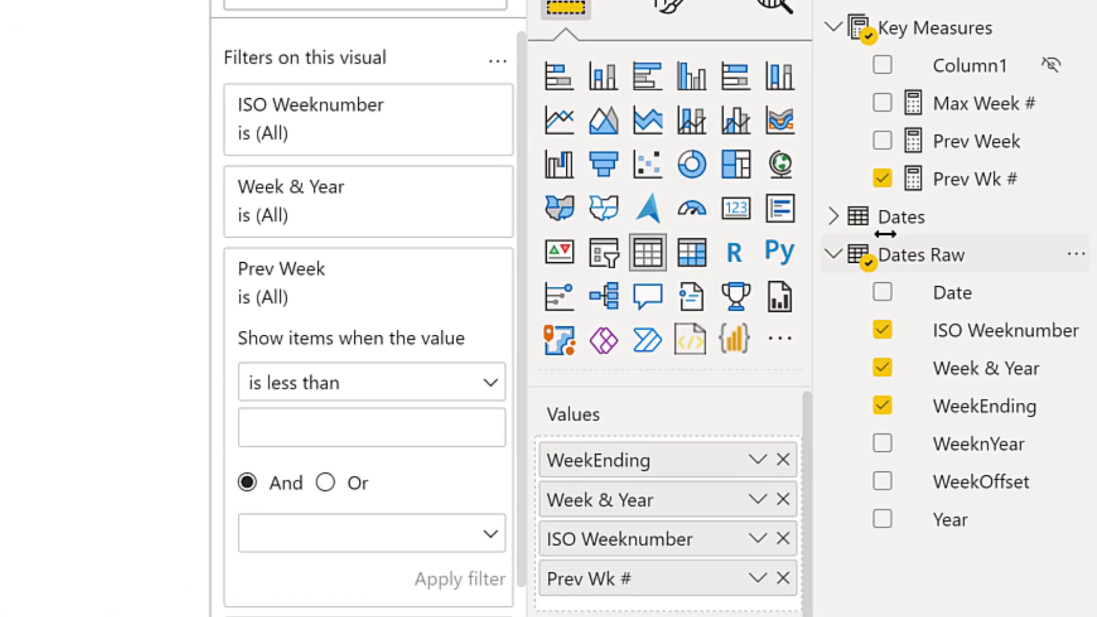
- Build a new table from Dates with WeekEnding, Week & Year and ISO Weeknumber
{"action": "left_click", "coordinate": [833, 216]}
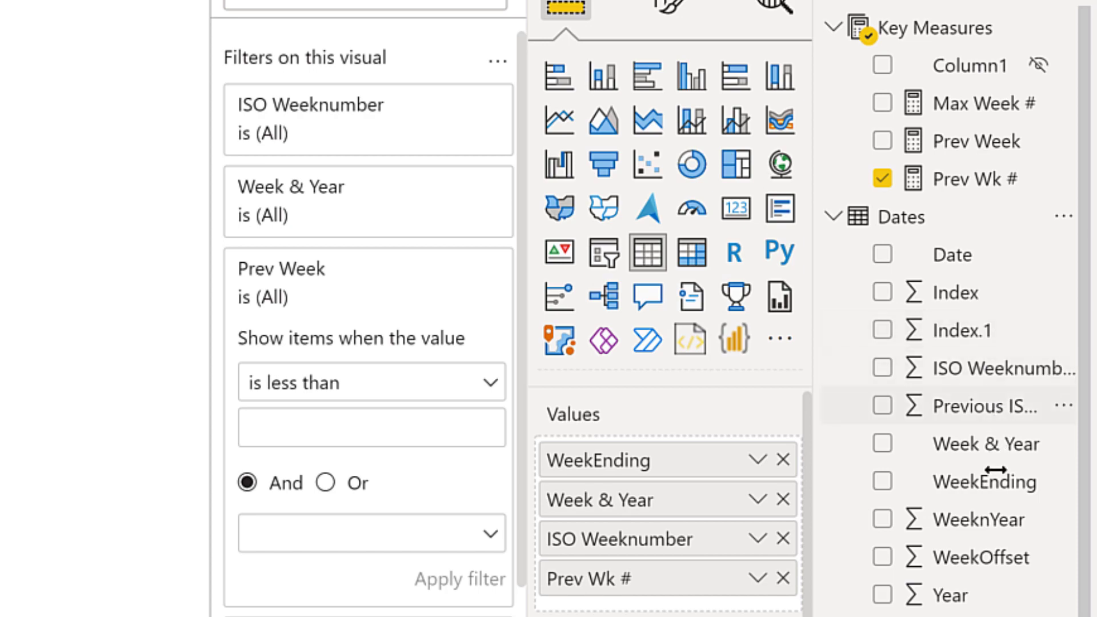
{"action": "left_click_drag", "start_coordinate": [996, 484], "coordinate": [0, 180]}
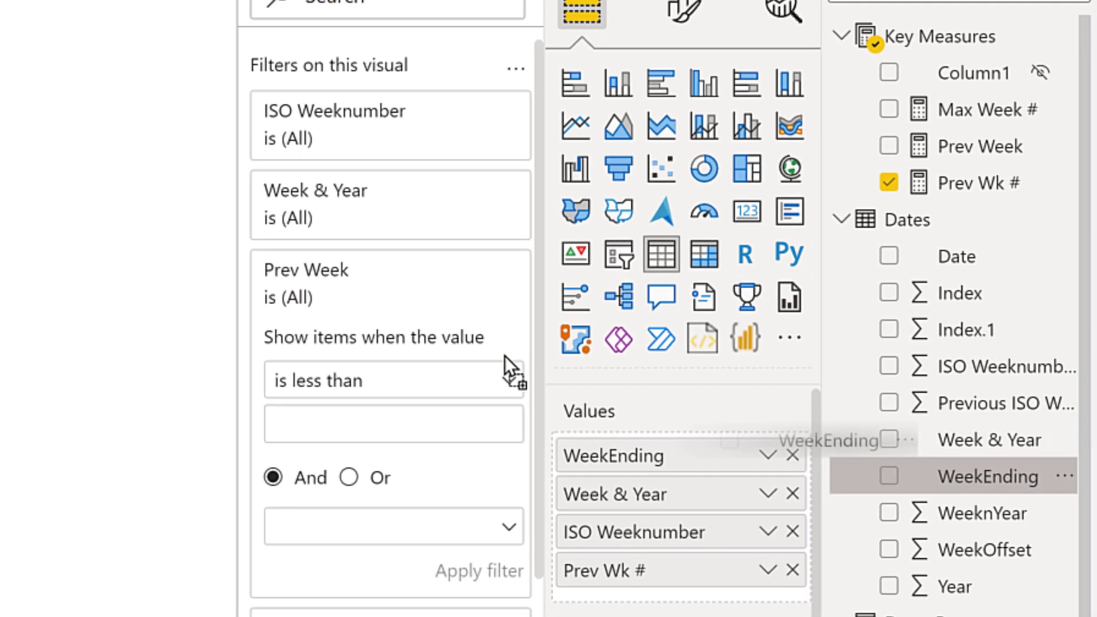
{"action": "left_click_drag", "start_coordinate": [351, 231], "coordinate": [286, 189]}
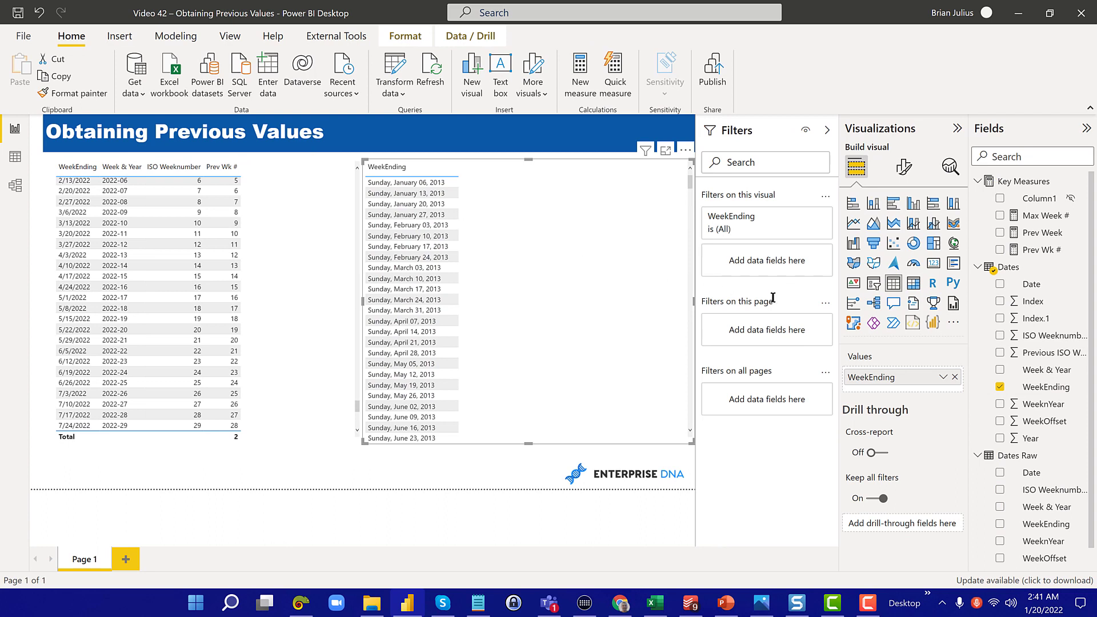
{"action": "left_click_drag", "start_coordinate": [1045, 353], "coordinate": [1052, 400]}
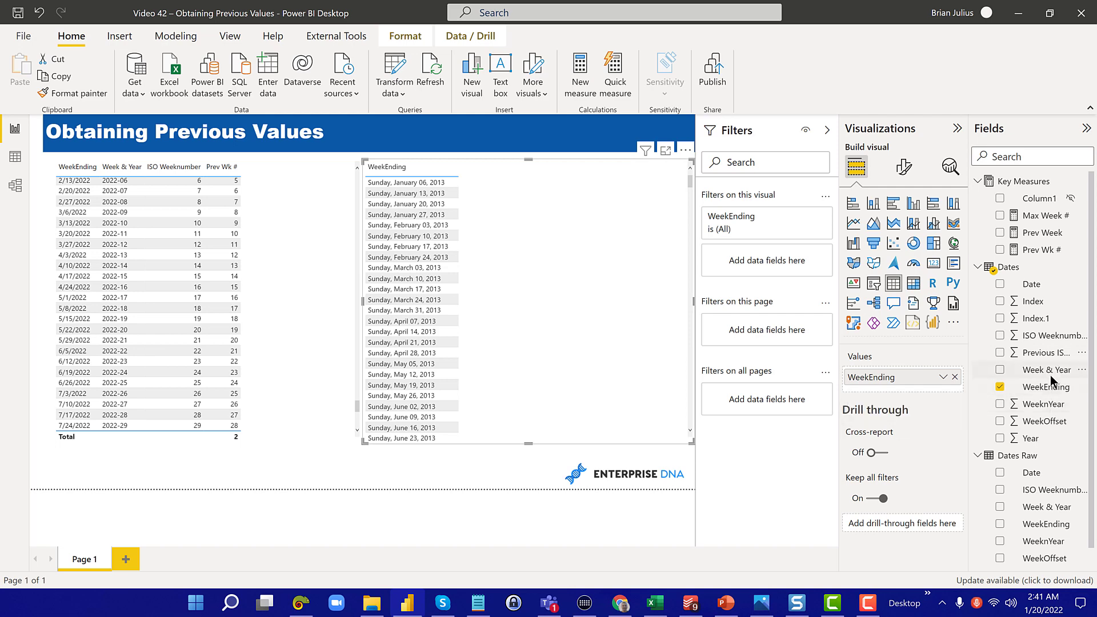
{"action": "left_click_drag", "start_coordinate": [1054, 370], "coordinate": [547, 241]}
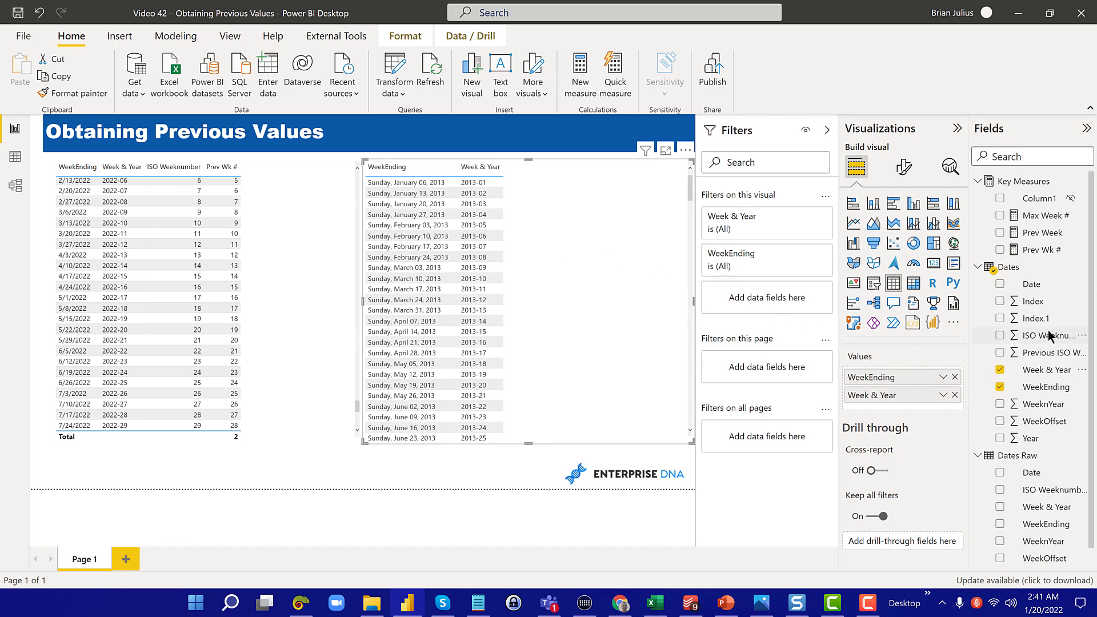
{"action": "left_click_drag", "start_coordinate": [1049, 335], "coordinate": [581, 212]}
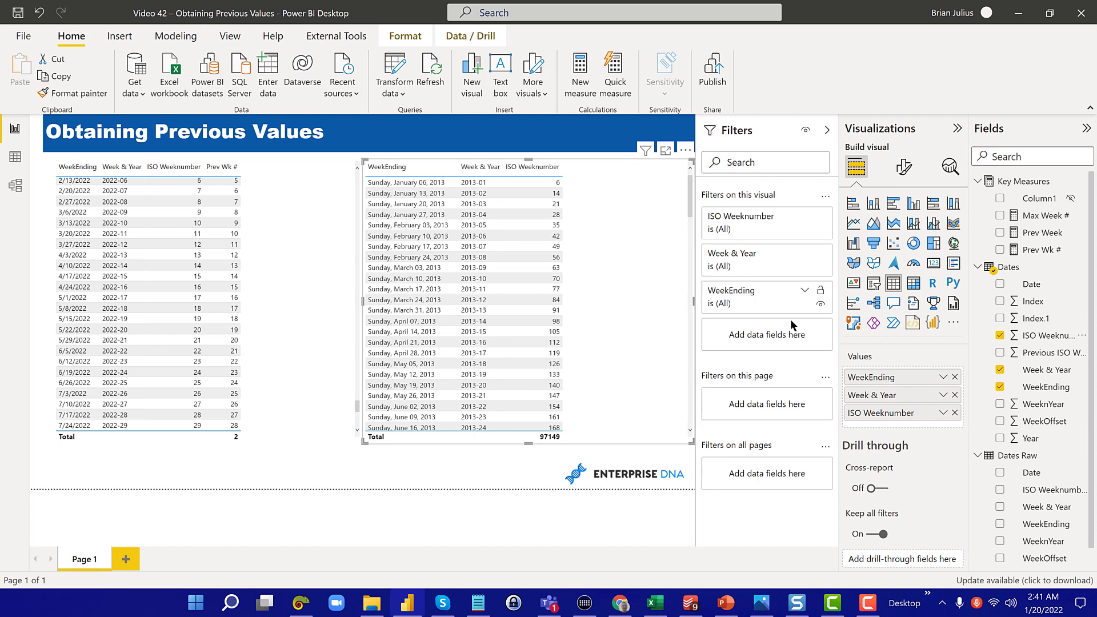
- Set ISO Weeknumber to Don't summarize and add Previous ISO Weeknumber, also unsummarized
{"action": "left_click", "coordinate": [943, 412]}
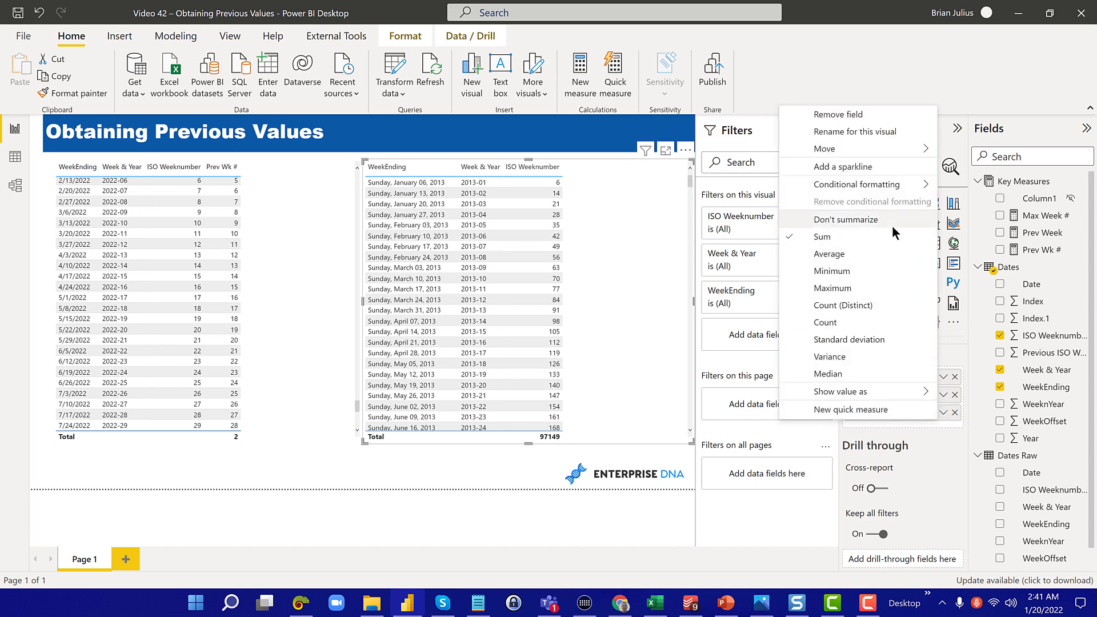
{"action": "left_click", "coordinate": [845, 219]}
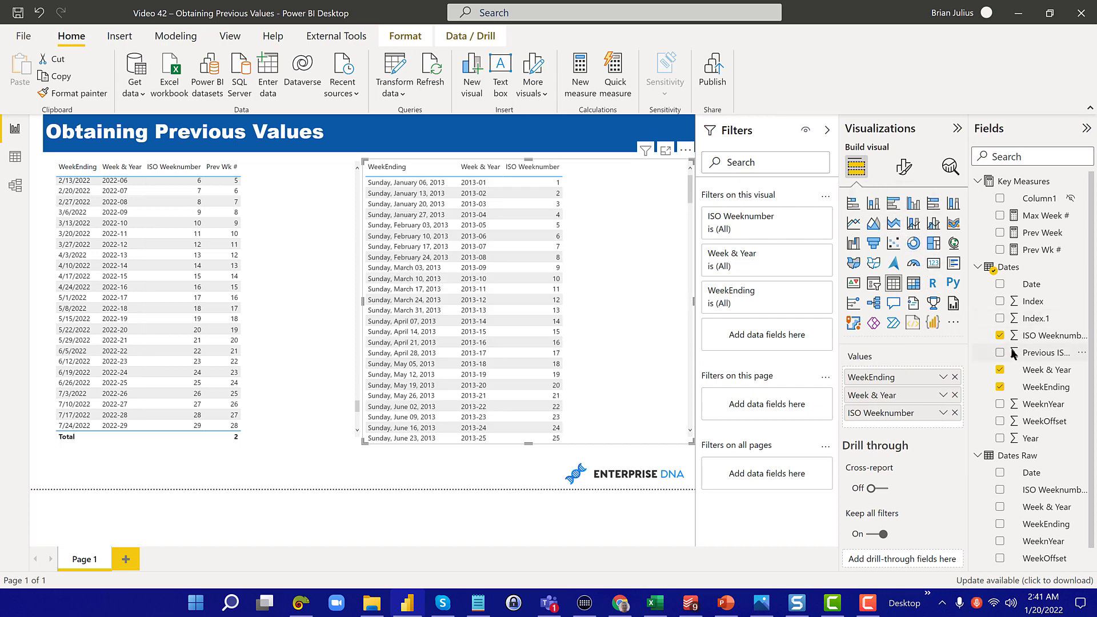
{"action": "left_click_drag", "start_coordinate": [1011, 353], "coordinate": [639, 307]}
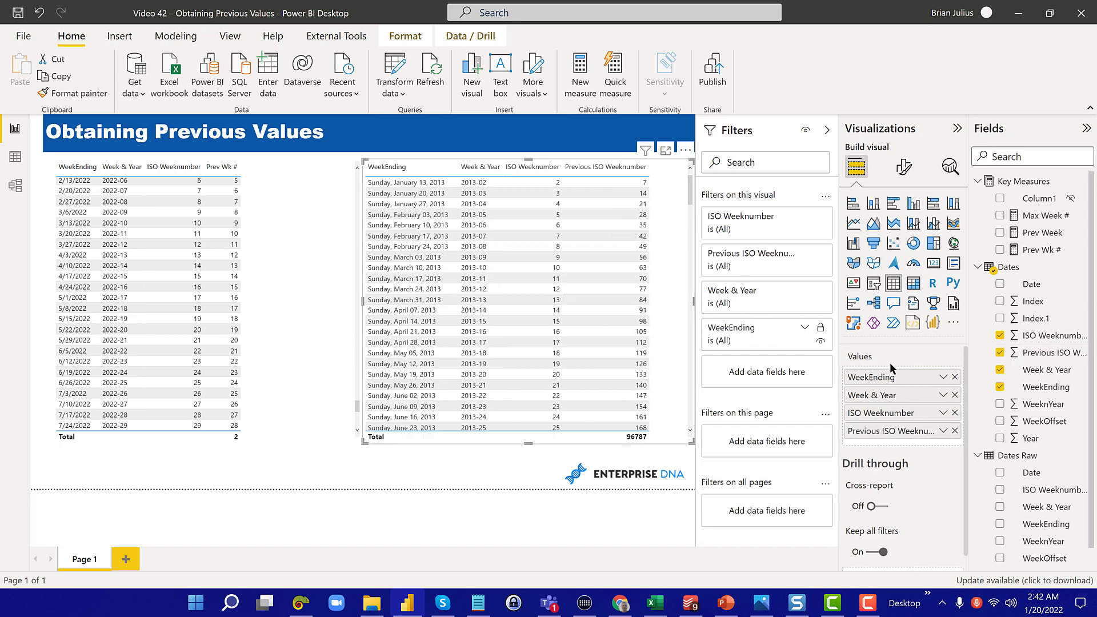
{"action": "left_click", "coordinate": [943, 431]}
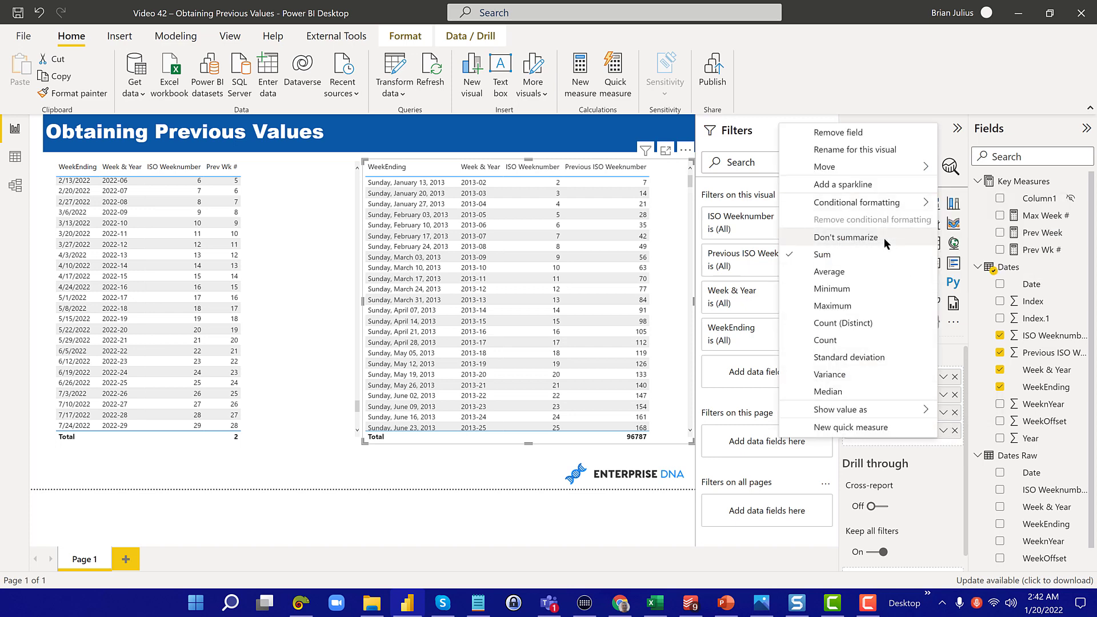
{"action": "left_click", "coordinate": [883, 237]}
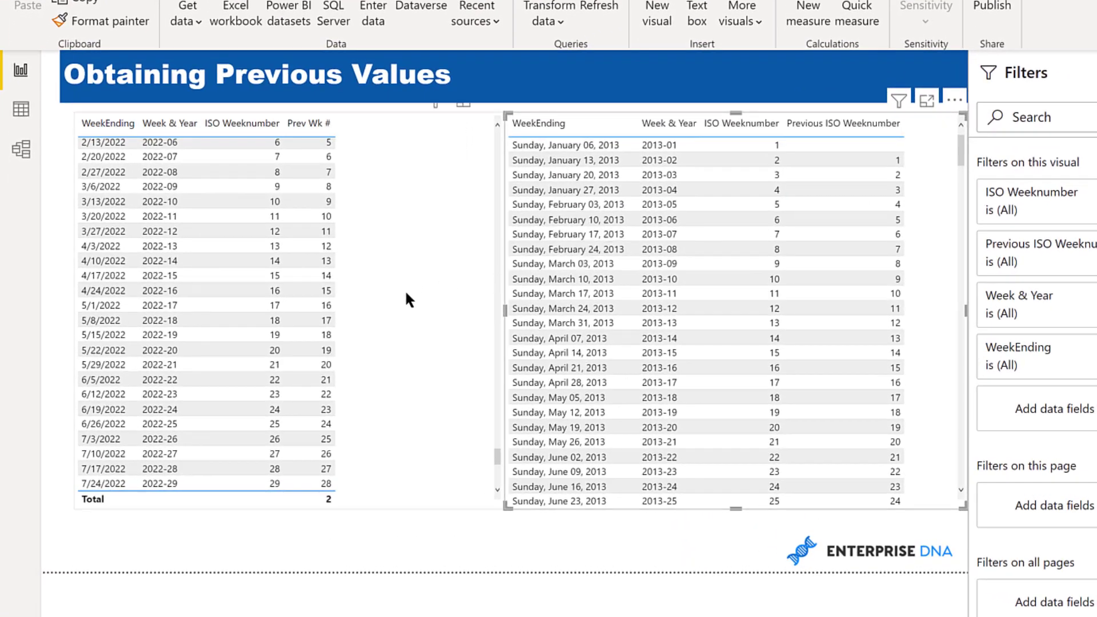
{"action": "scroll", "coordinate": [405, 289], "scroll_direction": "up", "scroll_amount": 10}
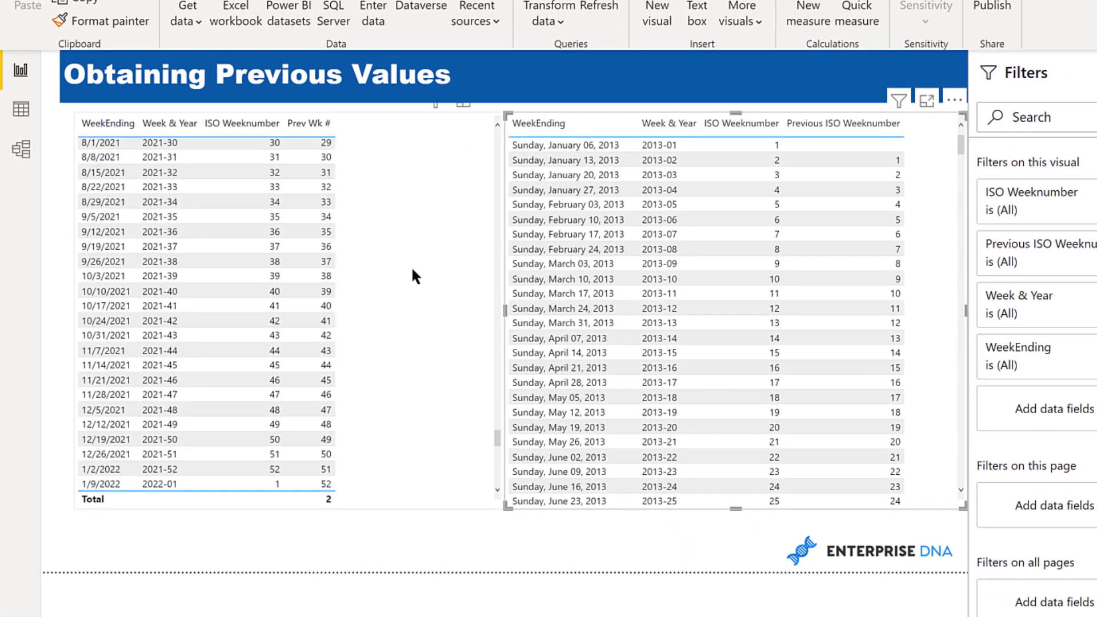
{"action": "scroll", "coordinate": [414, 275], "scroll_direction": "up", "scroll_amount": 6}
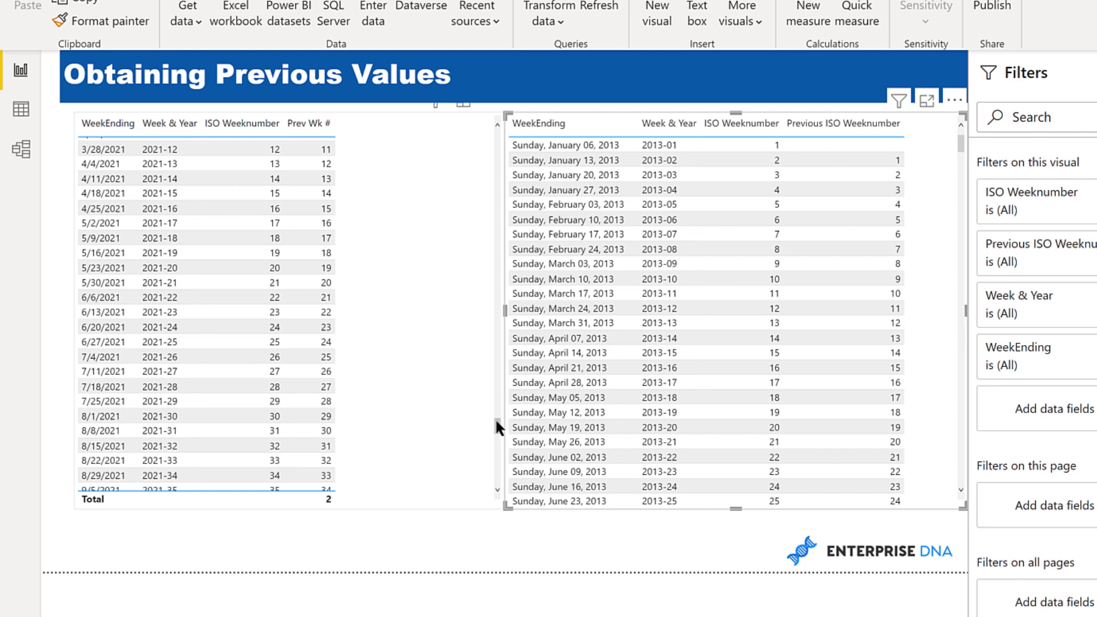
{"action": "left_click_drag", "start_coordinate": [495, 417], "coordinate": [488, 117]}
{"action": "left_click", "coordinate": [488, 118]}
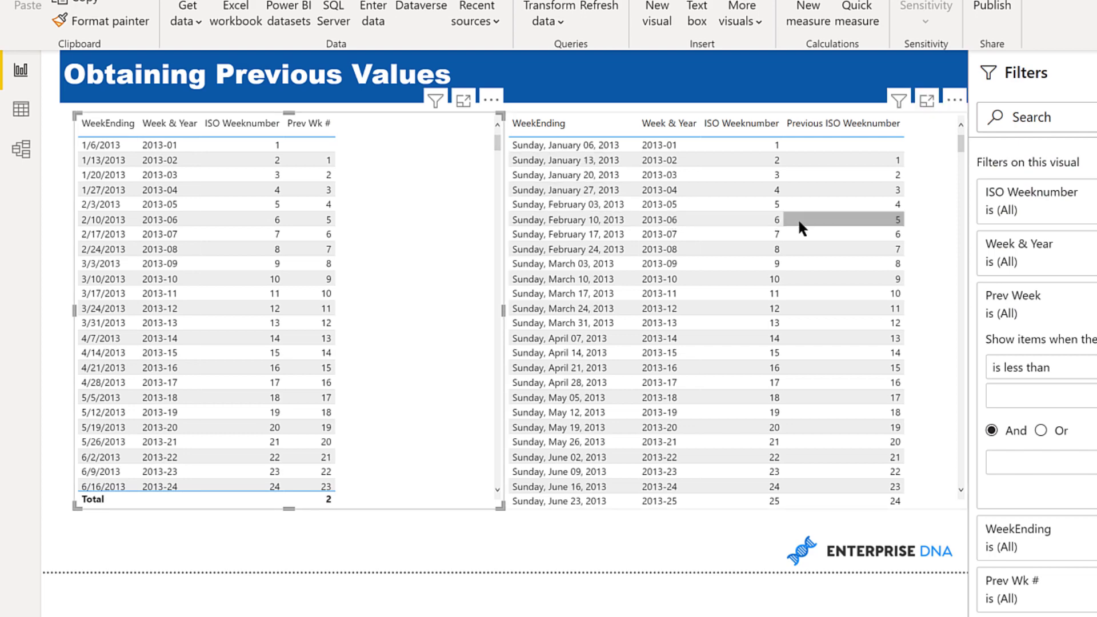
{"action": "scroll", "coordinate": [802, 227], "scroll_direction": "down", "scroll_amount": 14}
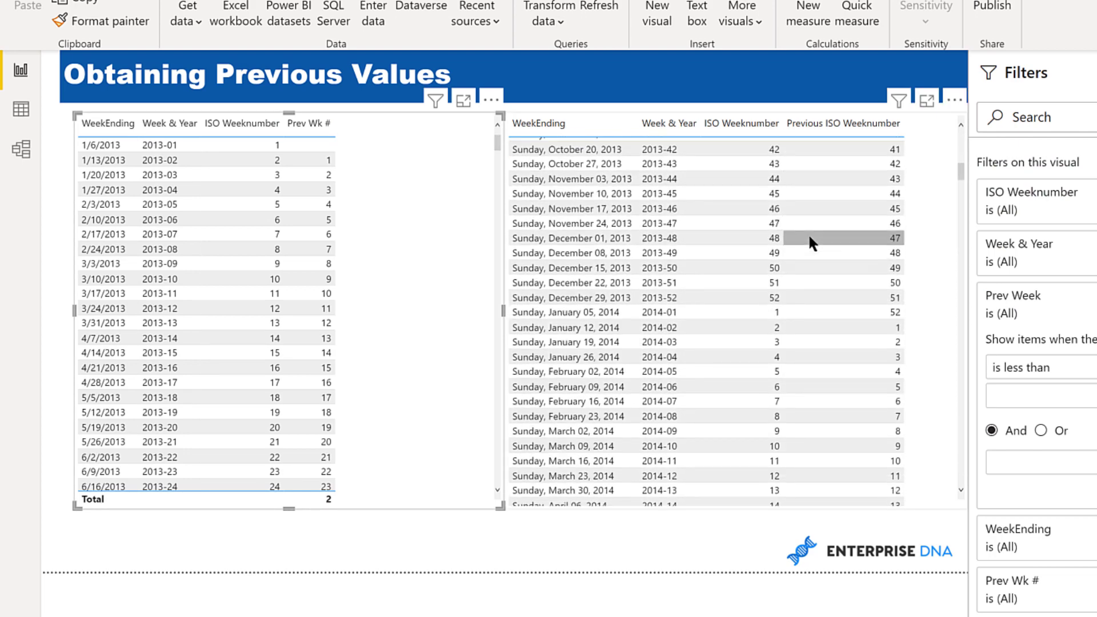
{"action": "scroll", "coordinate": [807, 232], "scroll_direction": "down", "scroll_amount": 15}
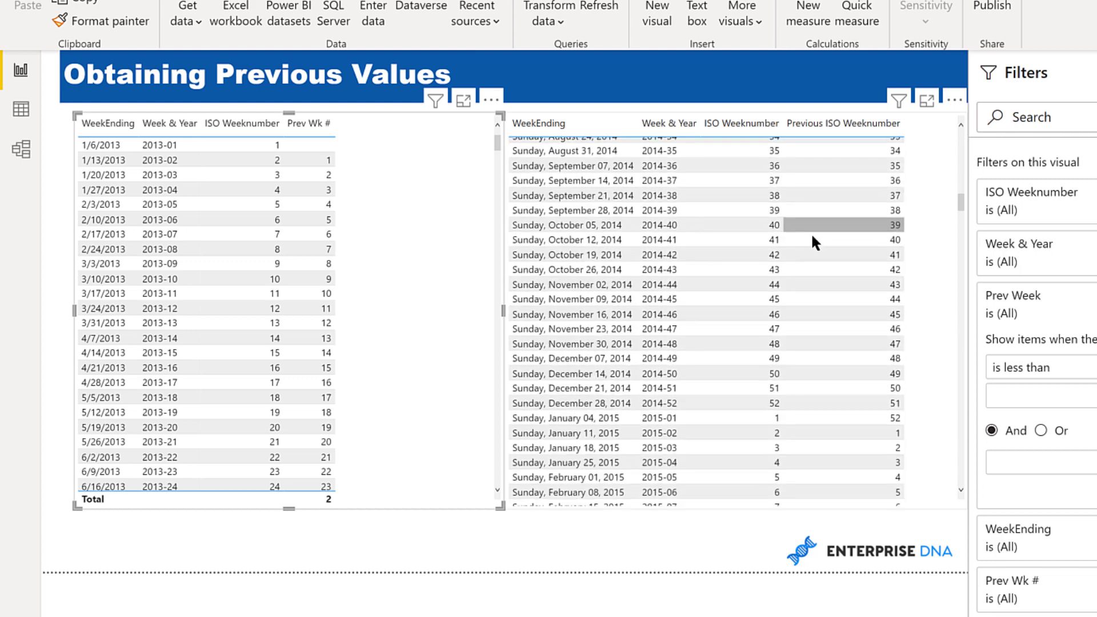
{"action": "scroll", "coordinate": [810, 232], "scroll_direction": "down", "scroll_amount": 3}
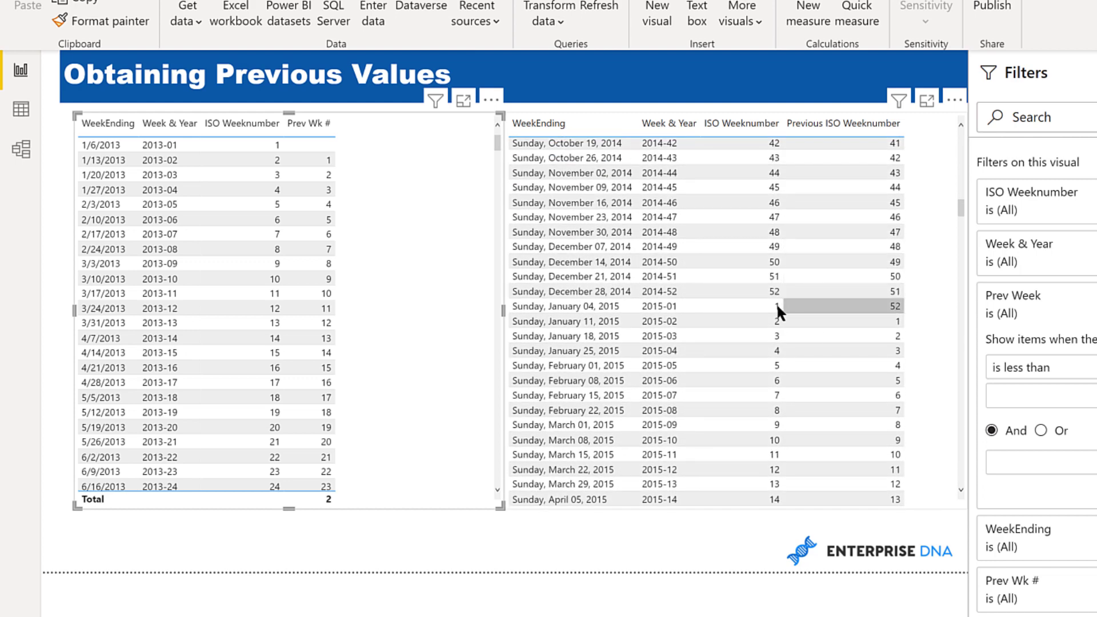
{"action": "left_click", "coordinate": [776, 306]}
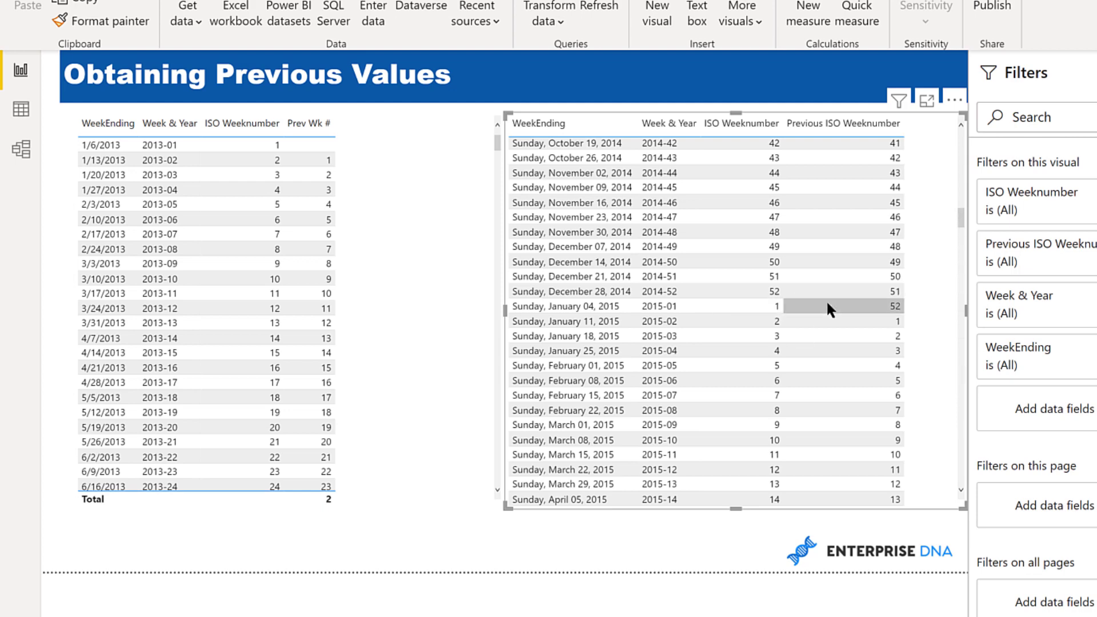
{"action": "mouse_move", "coordinate": [831, 311]}
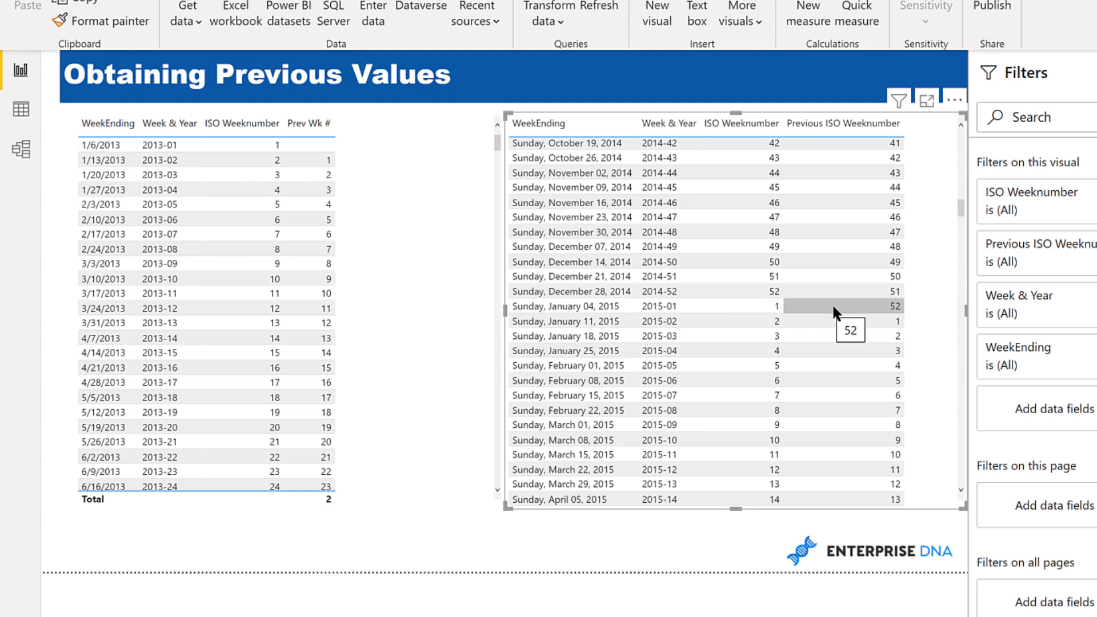
{"action": "scroll", "coordinate": [832, 305], "scroll_direction": "down", "scroll_amount": 10}
{"action": "scroll", "coordinate": [832, 296], "scroll_direction": "down", "scroll_amount": 5}
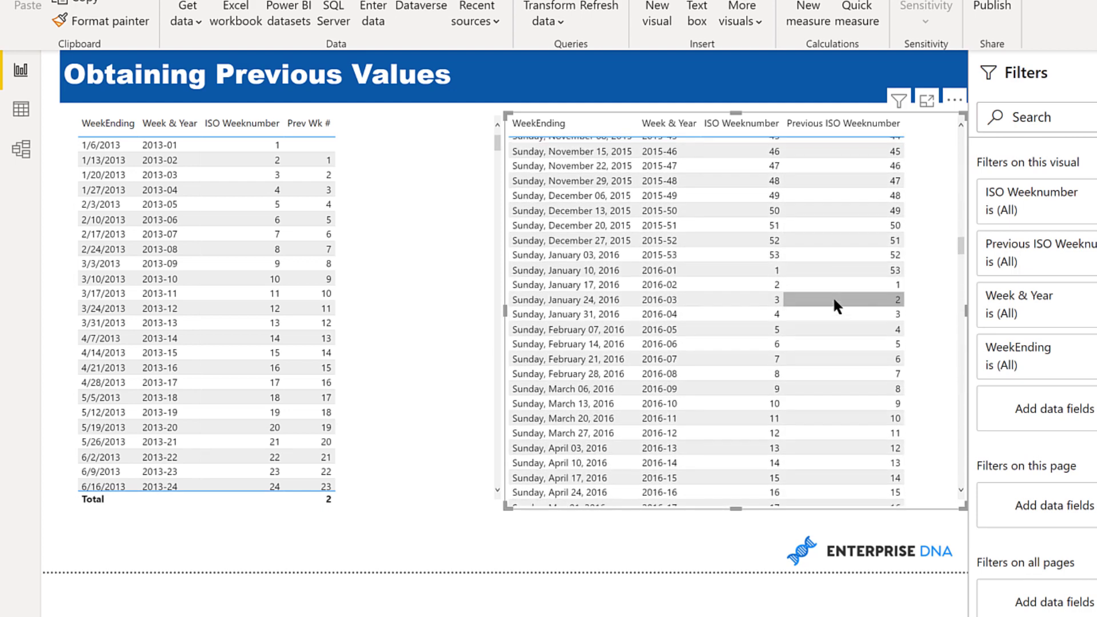